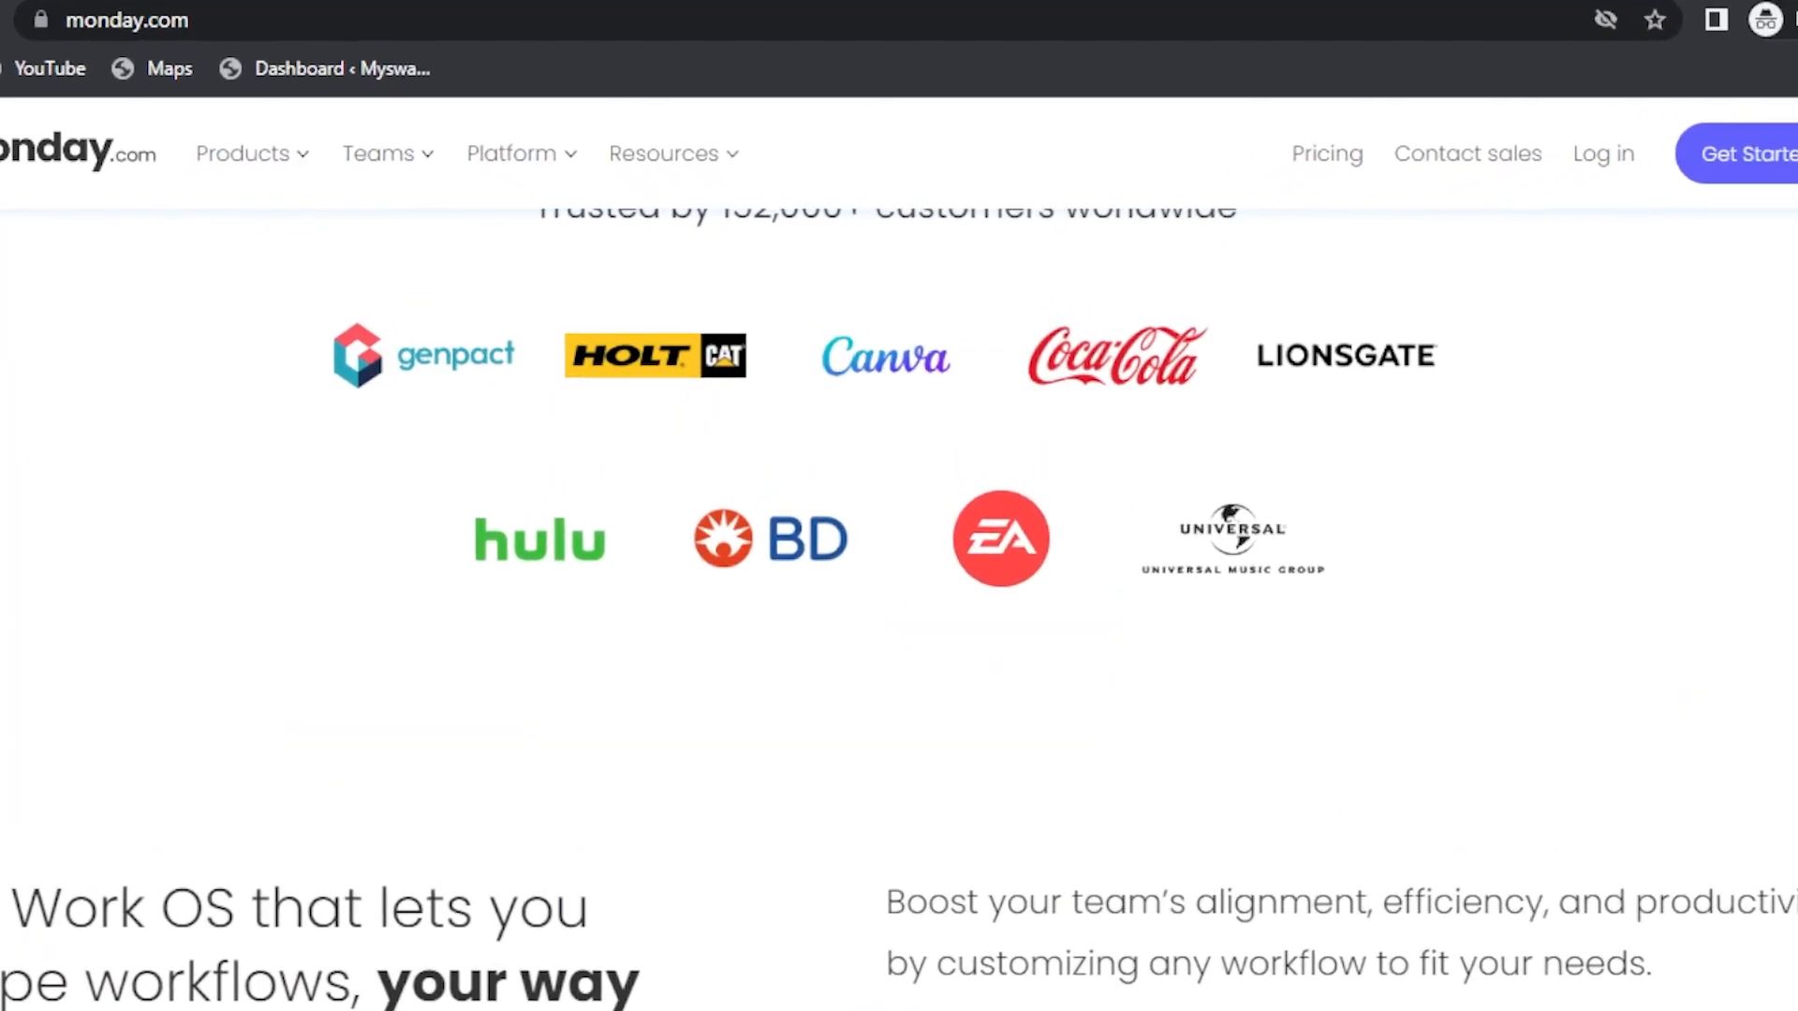
Look through the monday.com homepage, including its product previews, customer list and Boards section.
{"action": "scroll", "coordinate": [899, 609], "scroll_direction": "up", "scroll_amount": 13}
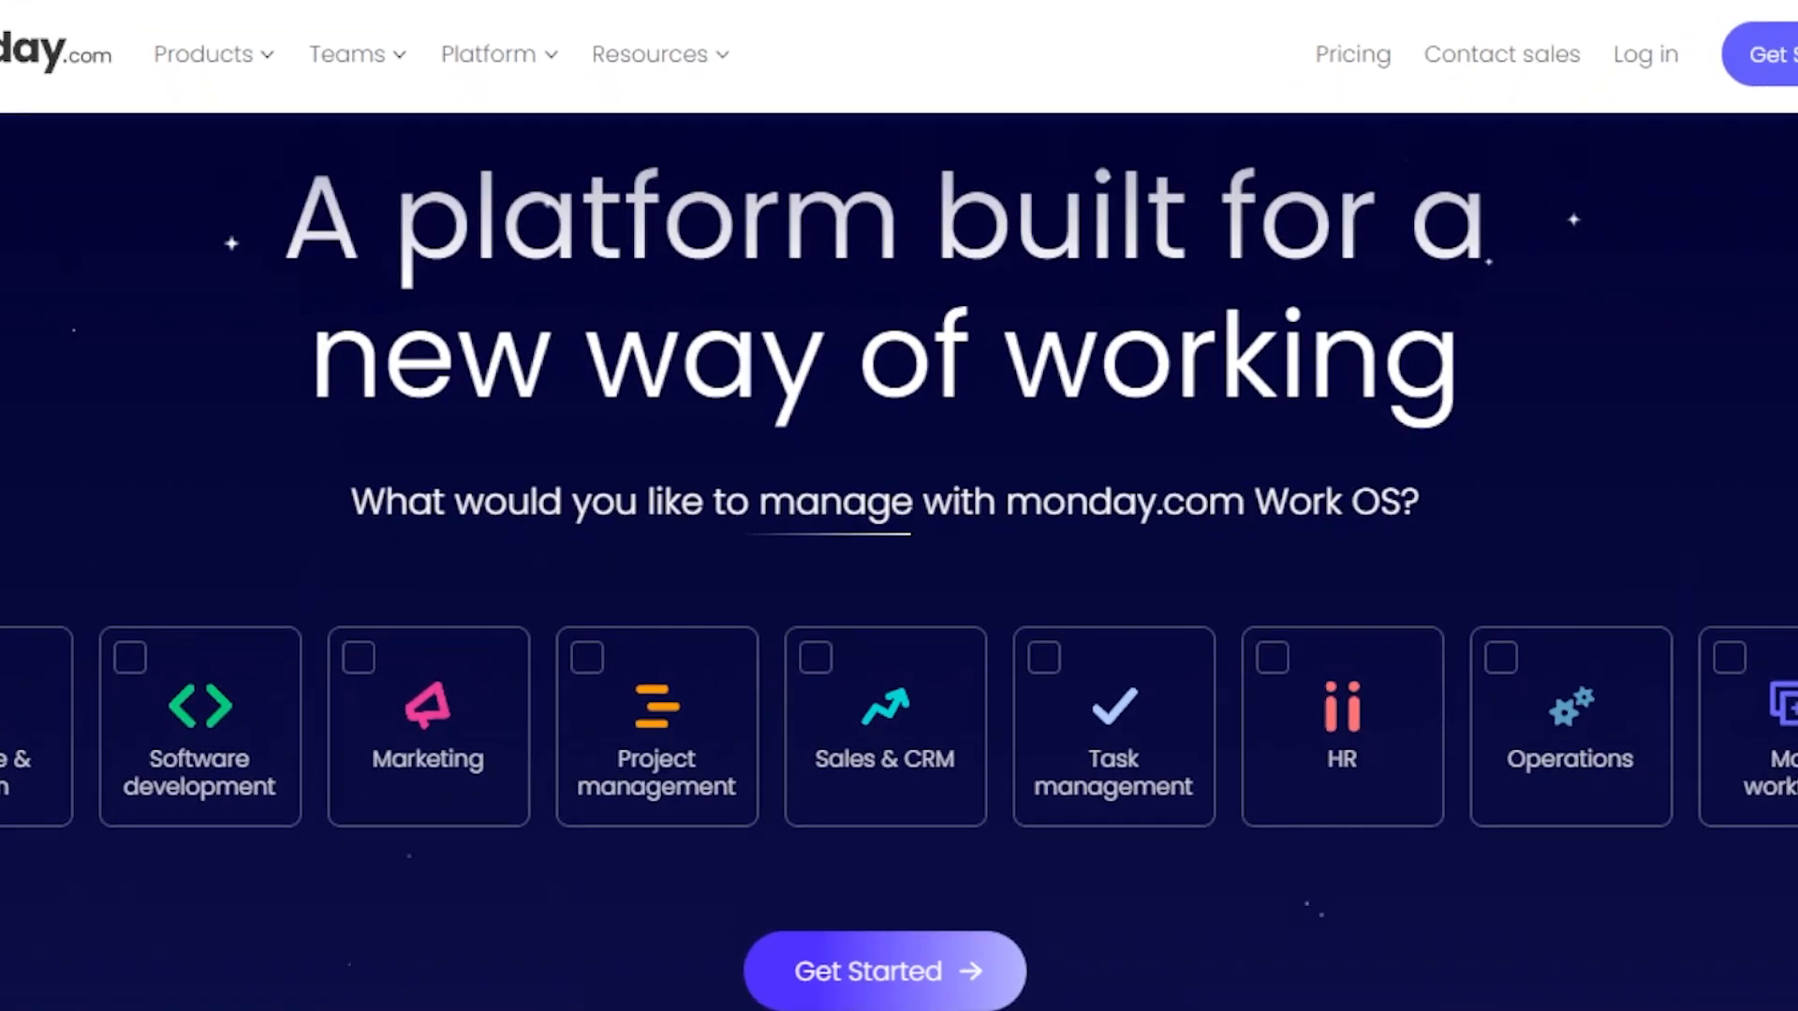
{"action": "scroll", "coordinate": [899, 609], "scroll_direction": "down", "scroll_amount": 5}
{"action": "scroll", "coordinate": [899, 562], "scroll_direction": "down", "scroll_amount": 15}
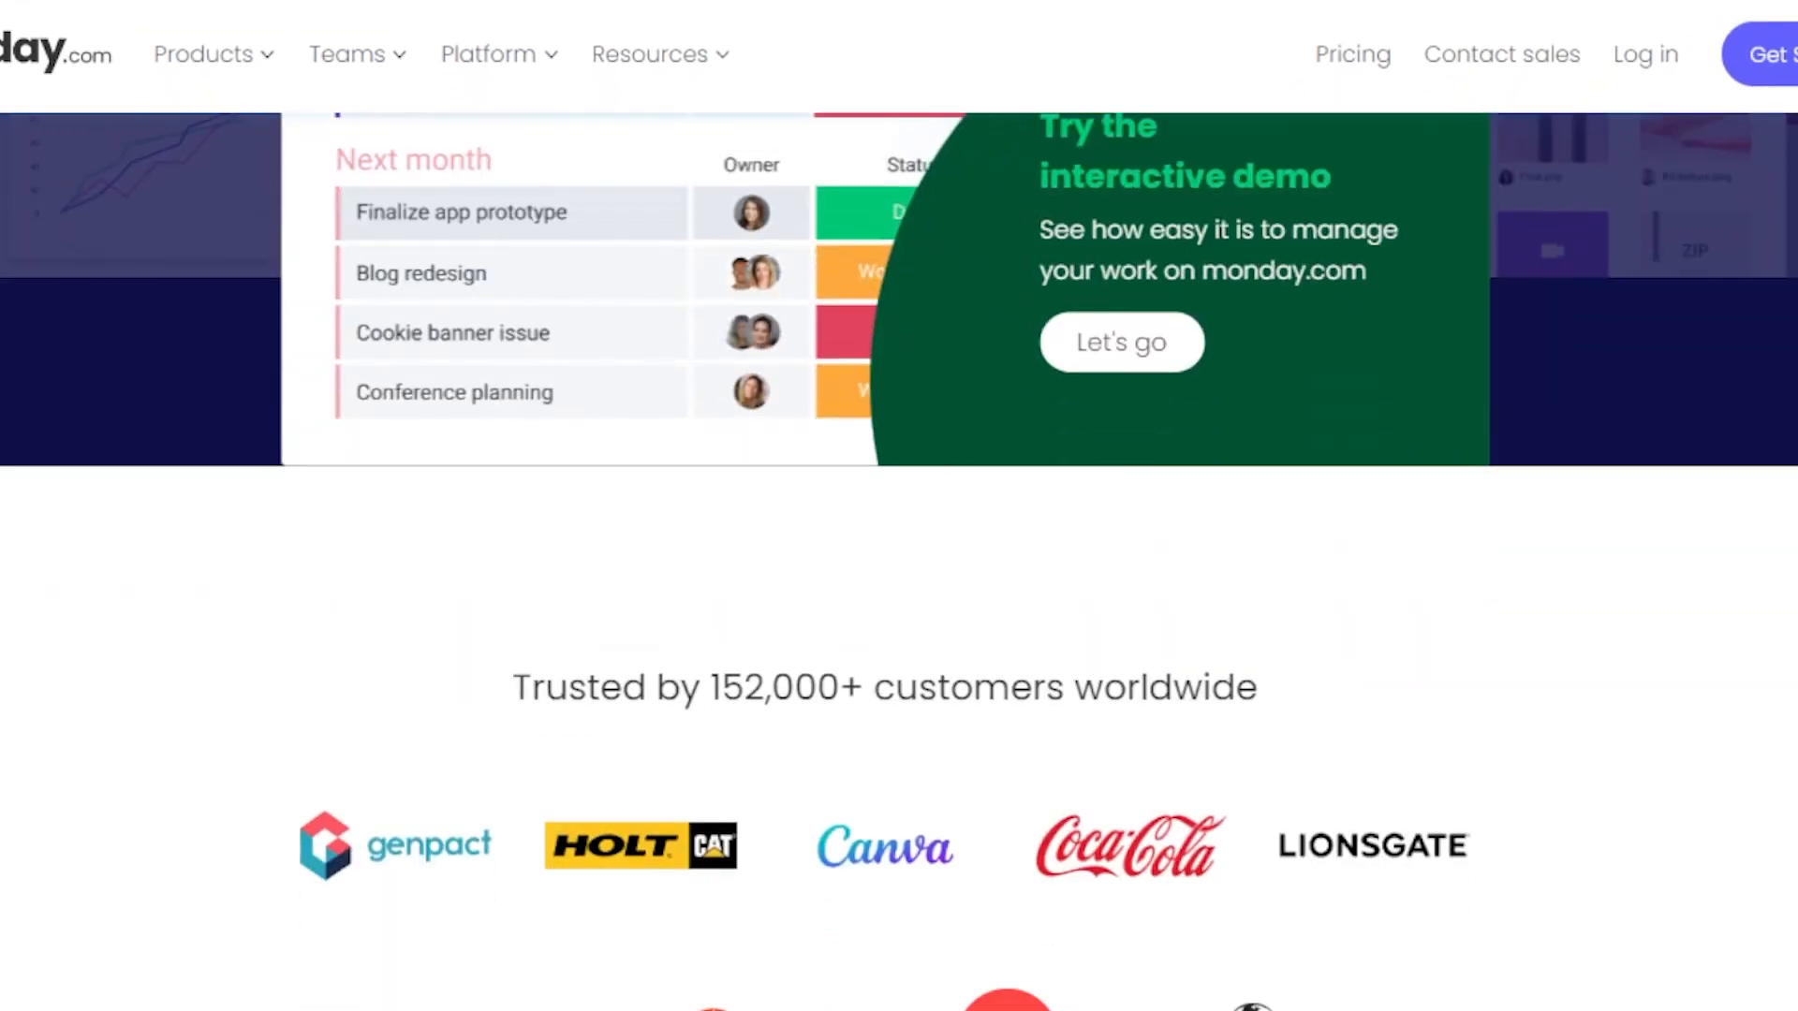
{"action": "scroll", "coordinate": [899, 562], "scroll_direction": "down", "scroll_amount": 10}
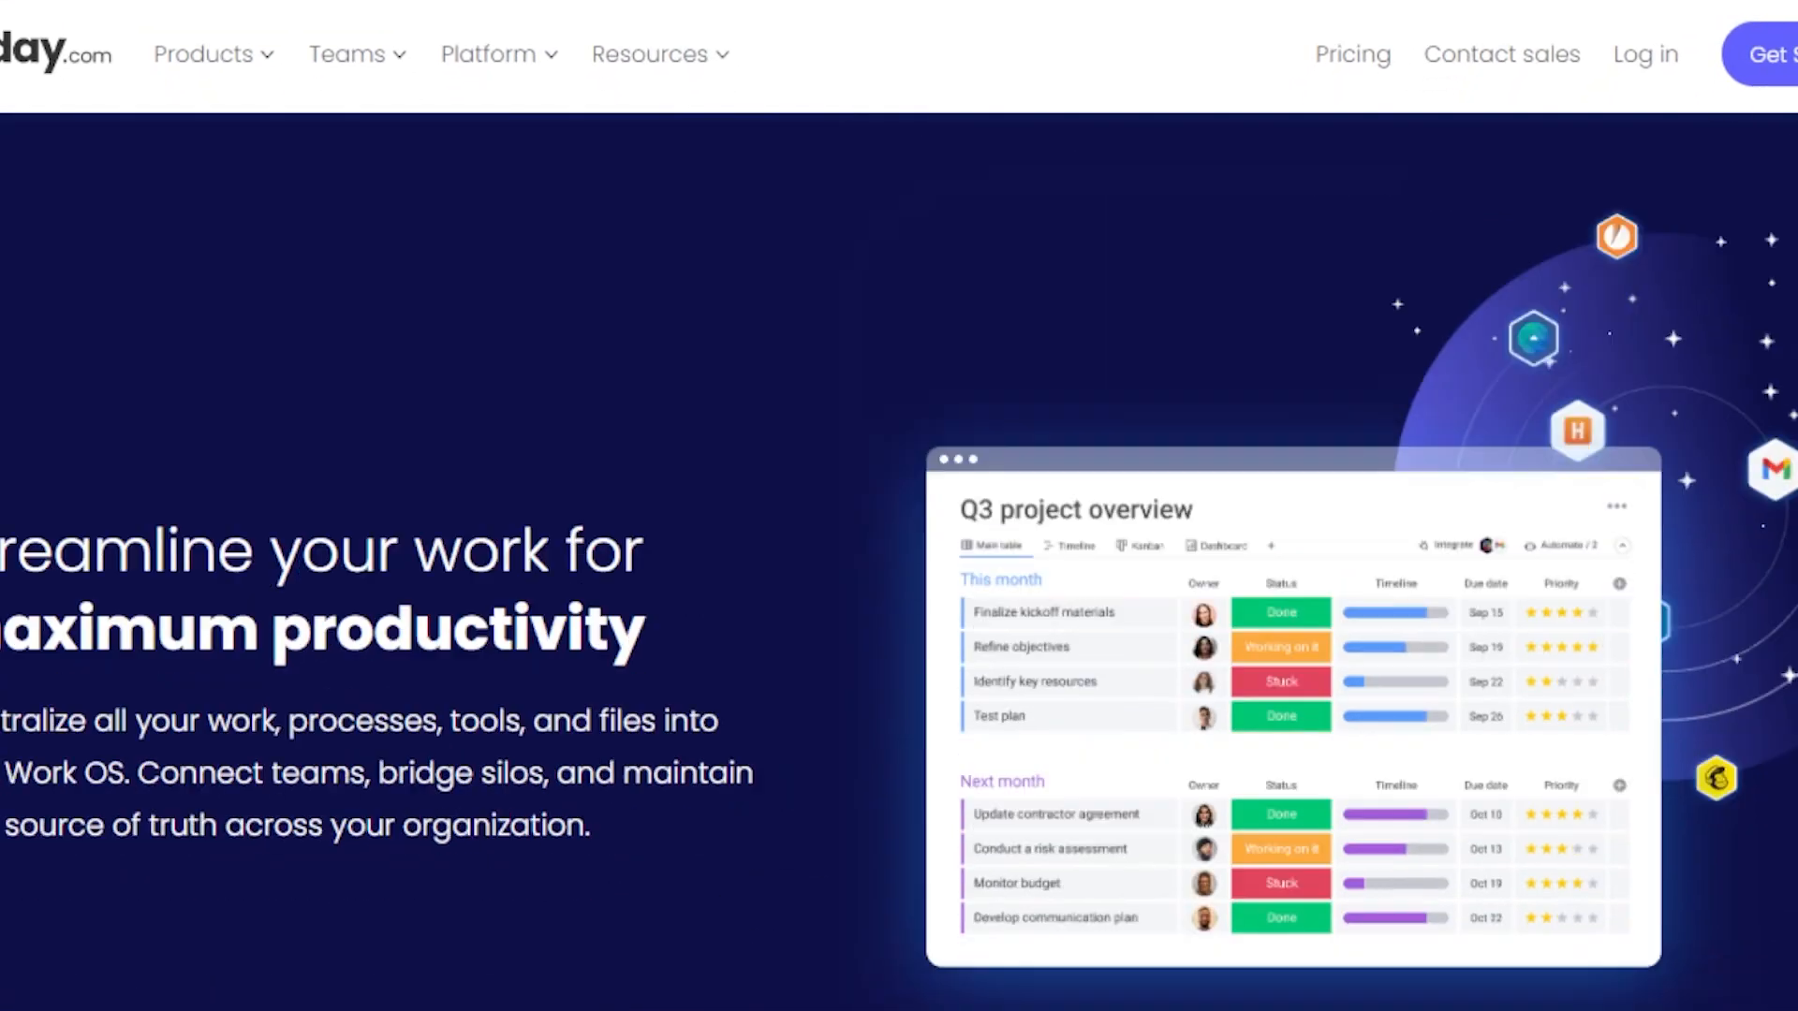
{"action": "scroll", "coordinate": [899, 562], "scroll_direction": "up", "scroll_amount": 15}
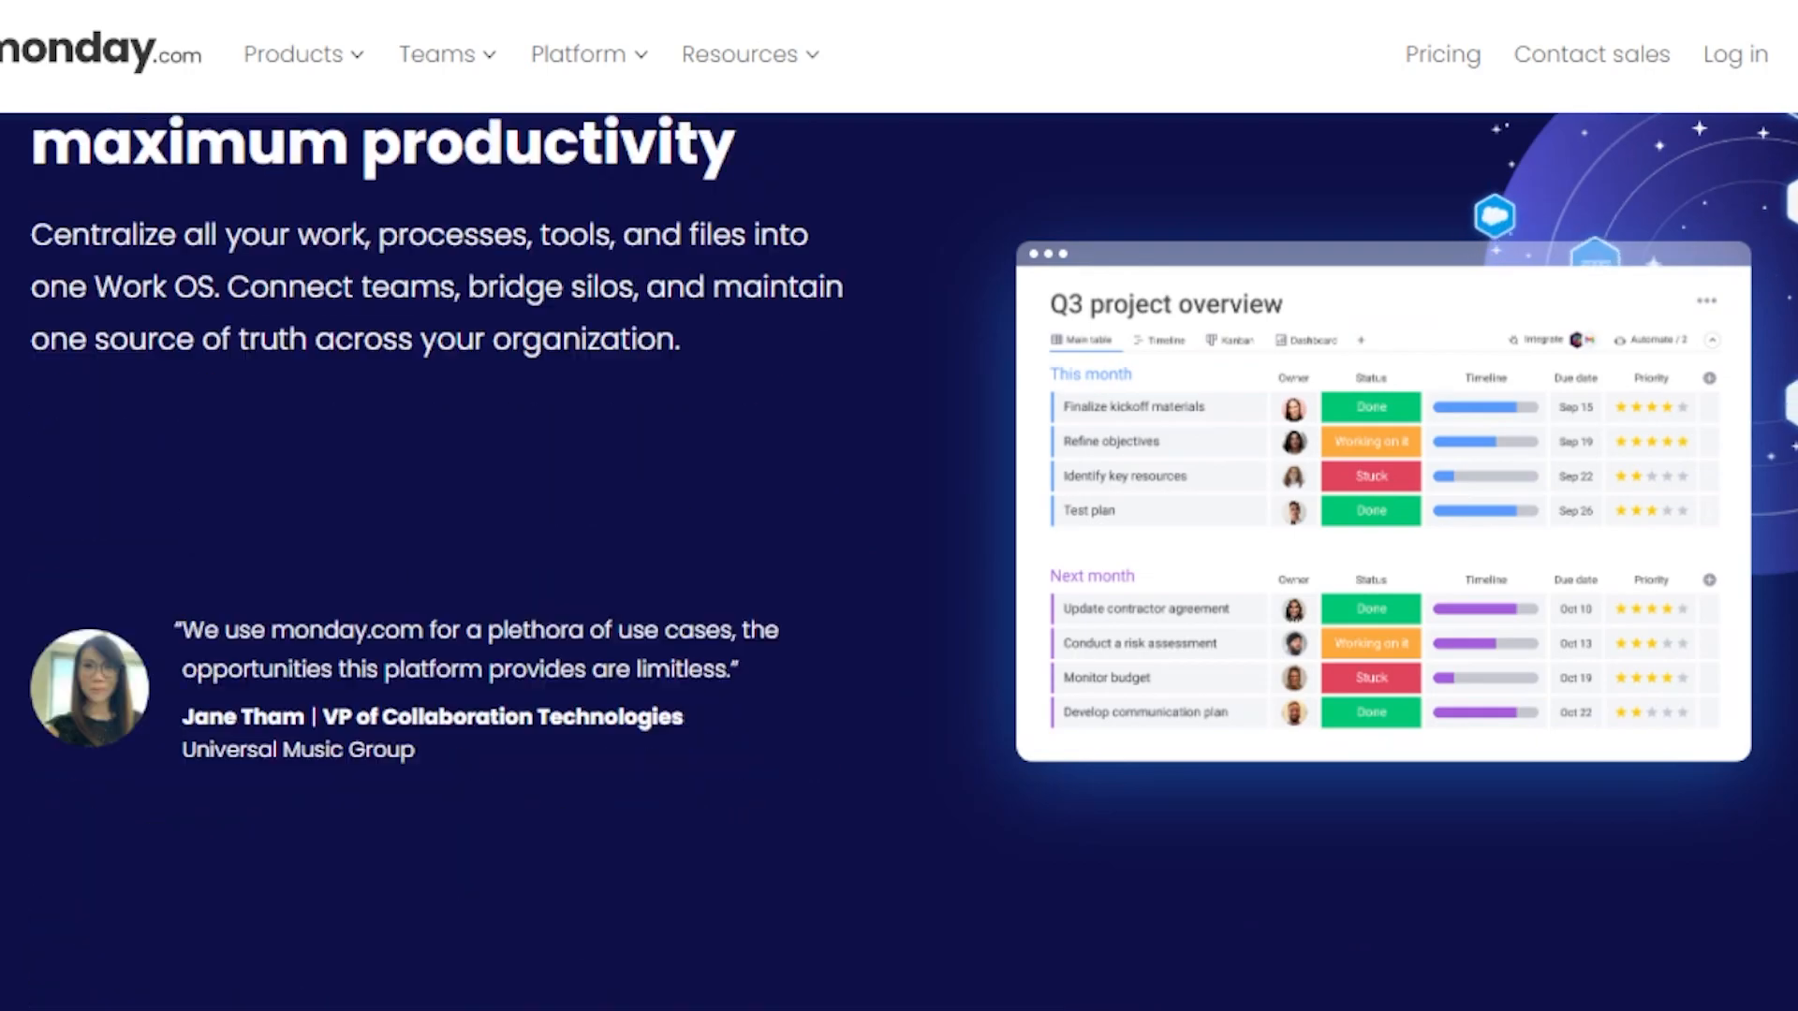
{"action": "scroll", "coordinate": [899, 562], "scroll_direction": "down", "scroll_amount": 15}
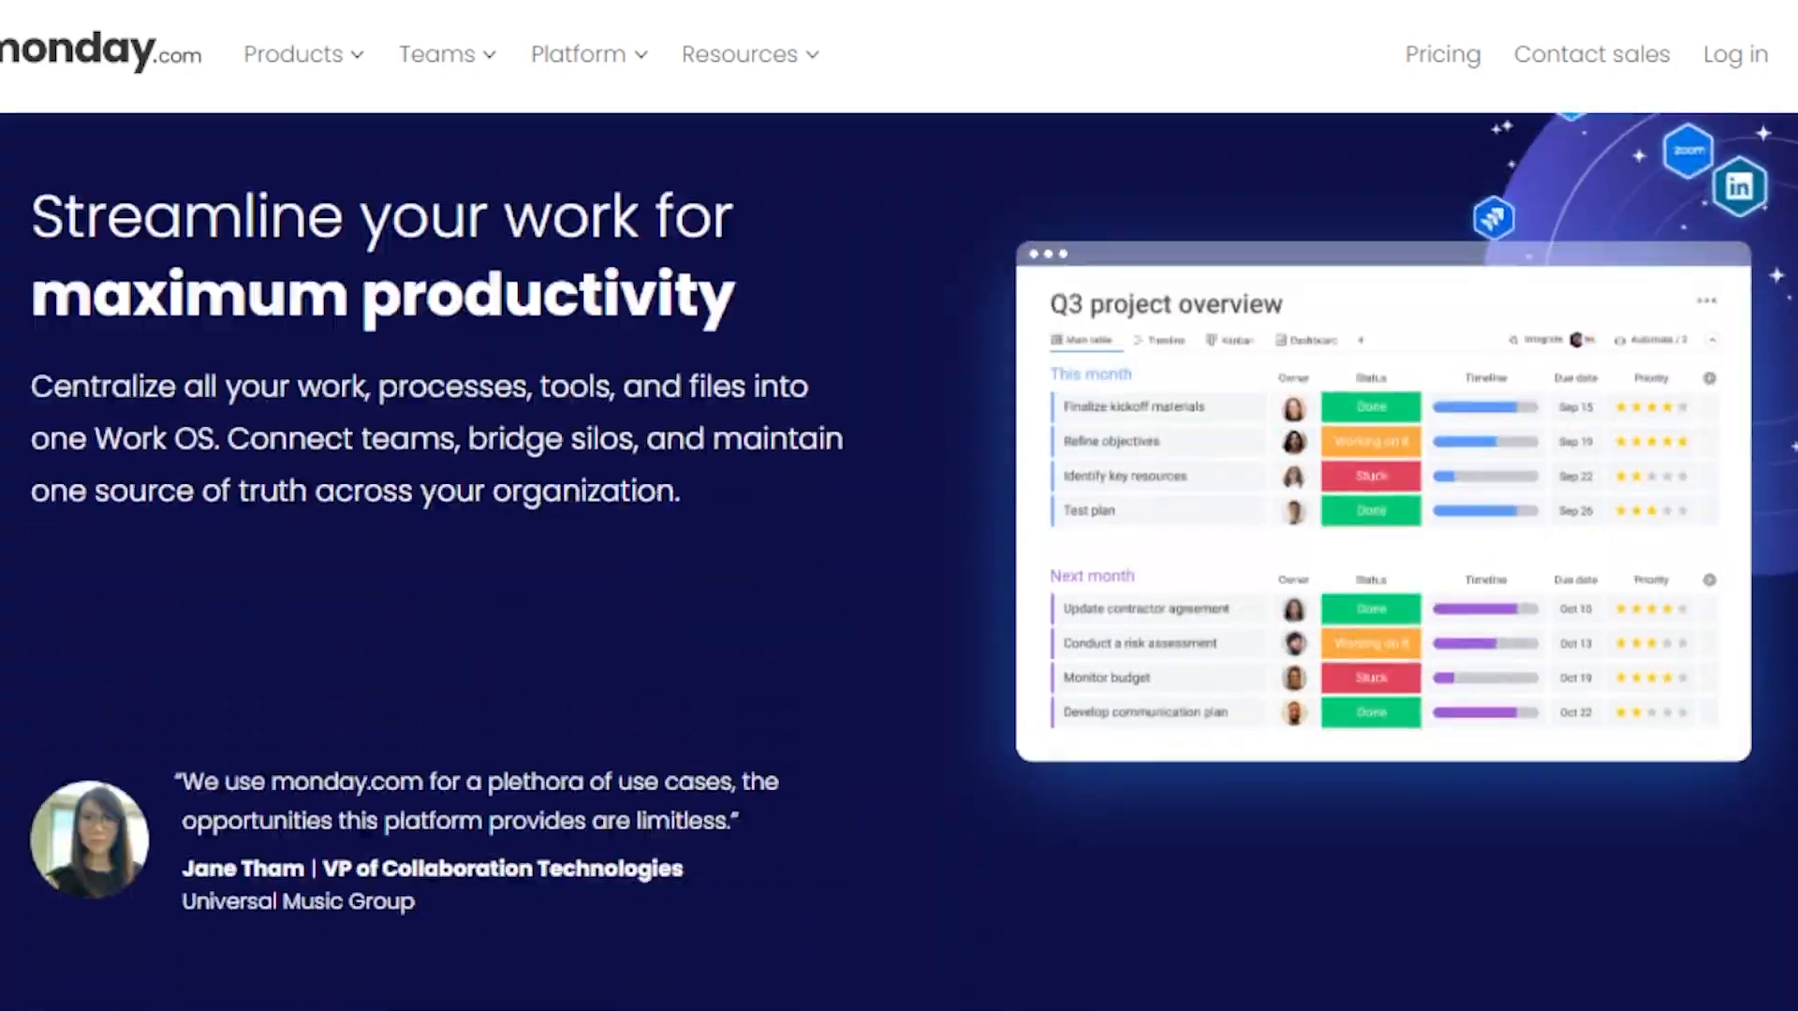
{"action": "scroll", "coordinate": [899, 562], "scroll_direction": "up", "scroll_amount": 15}
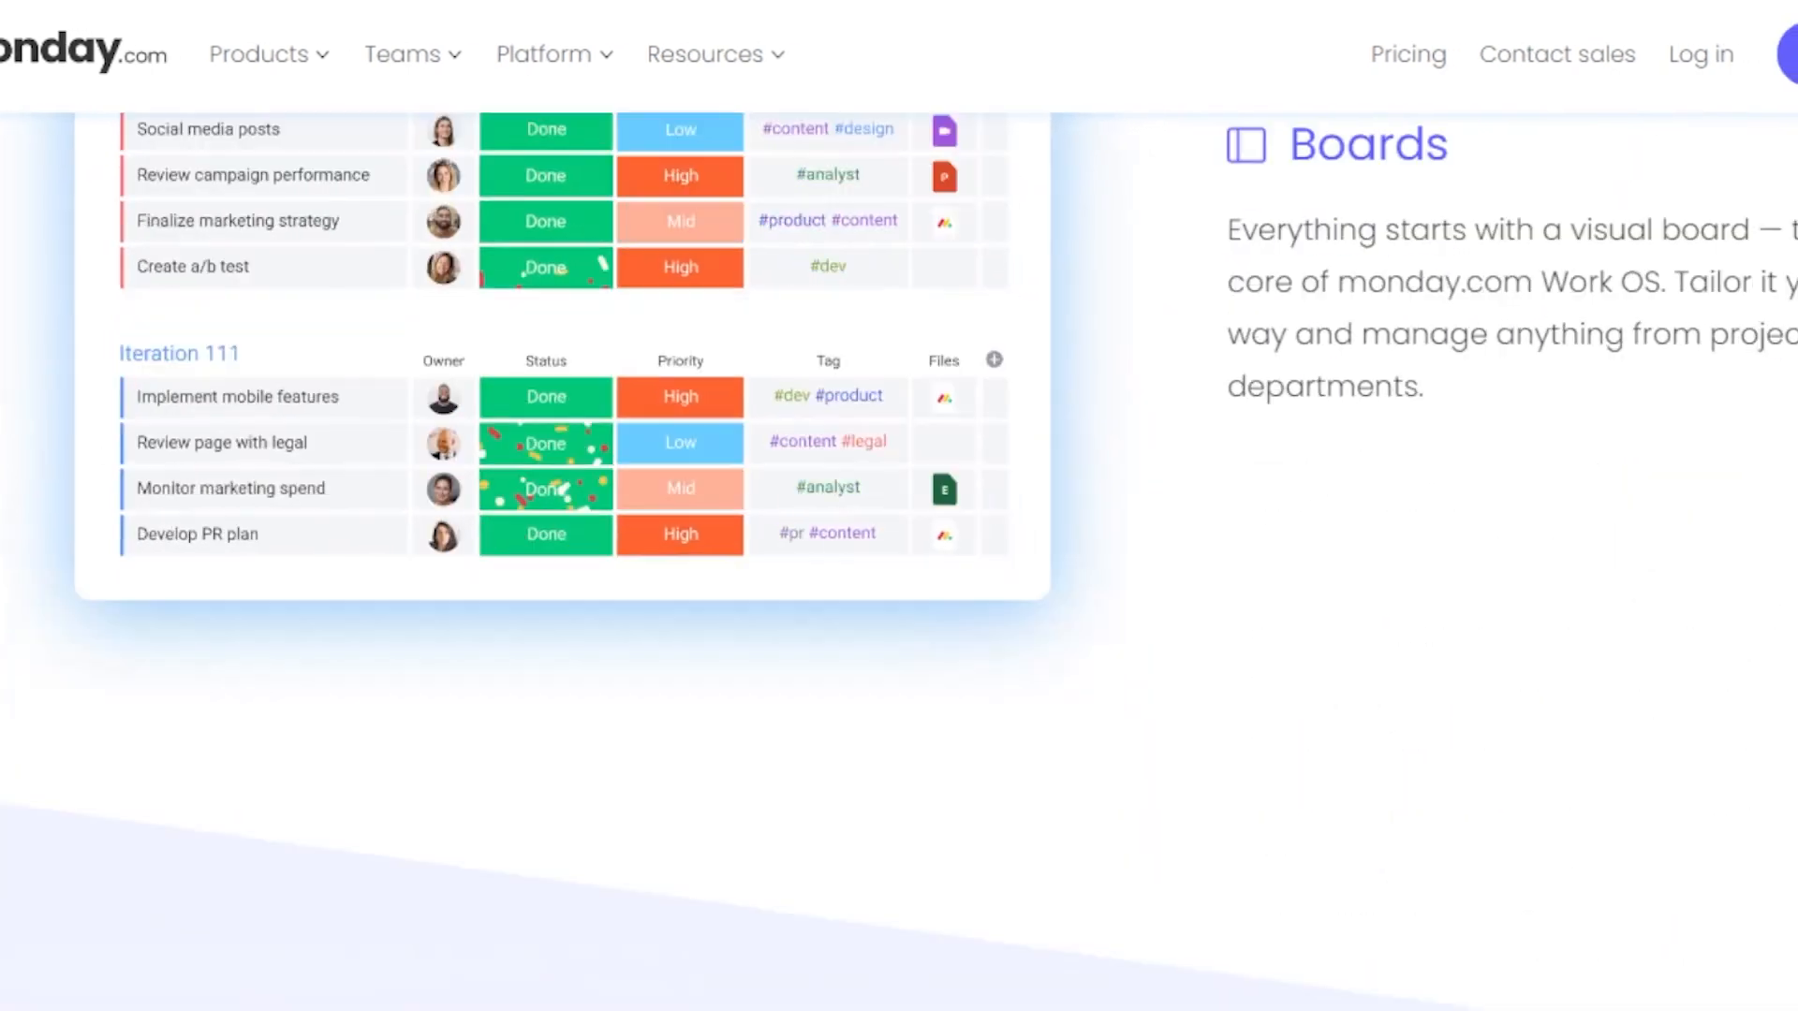
{"action": "scroll", "coordinate": [899, 562], "scroll_direction": "up", "scroll_amount": 5}
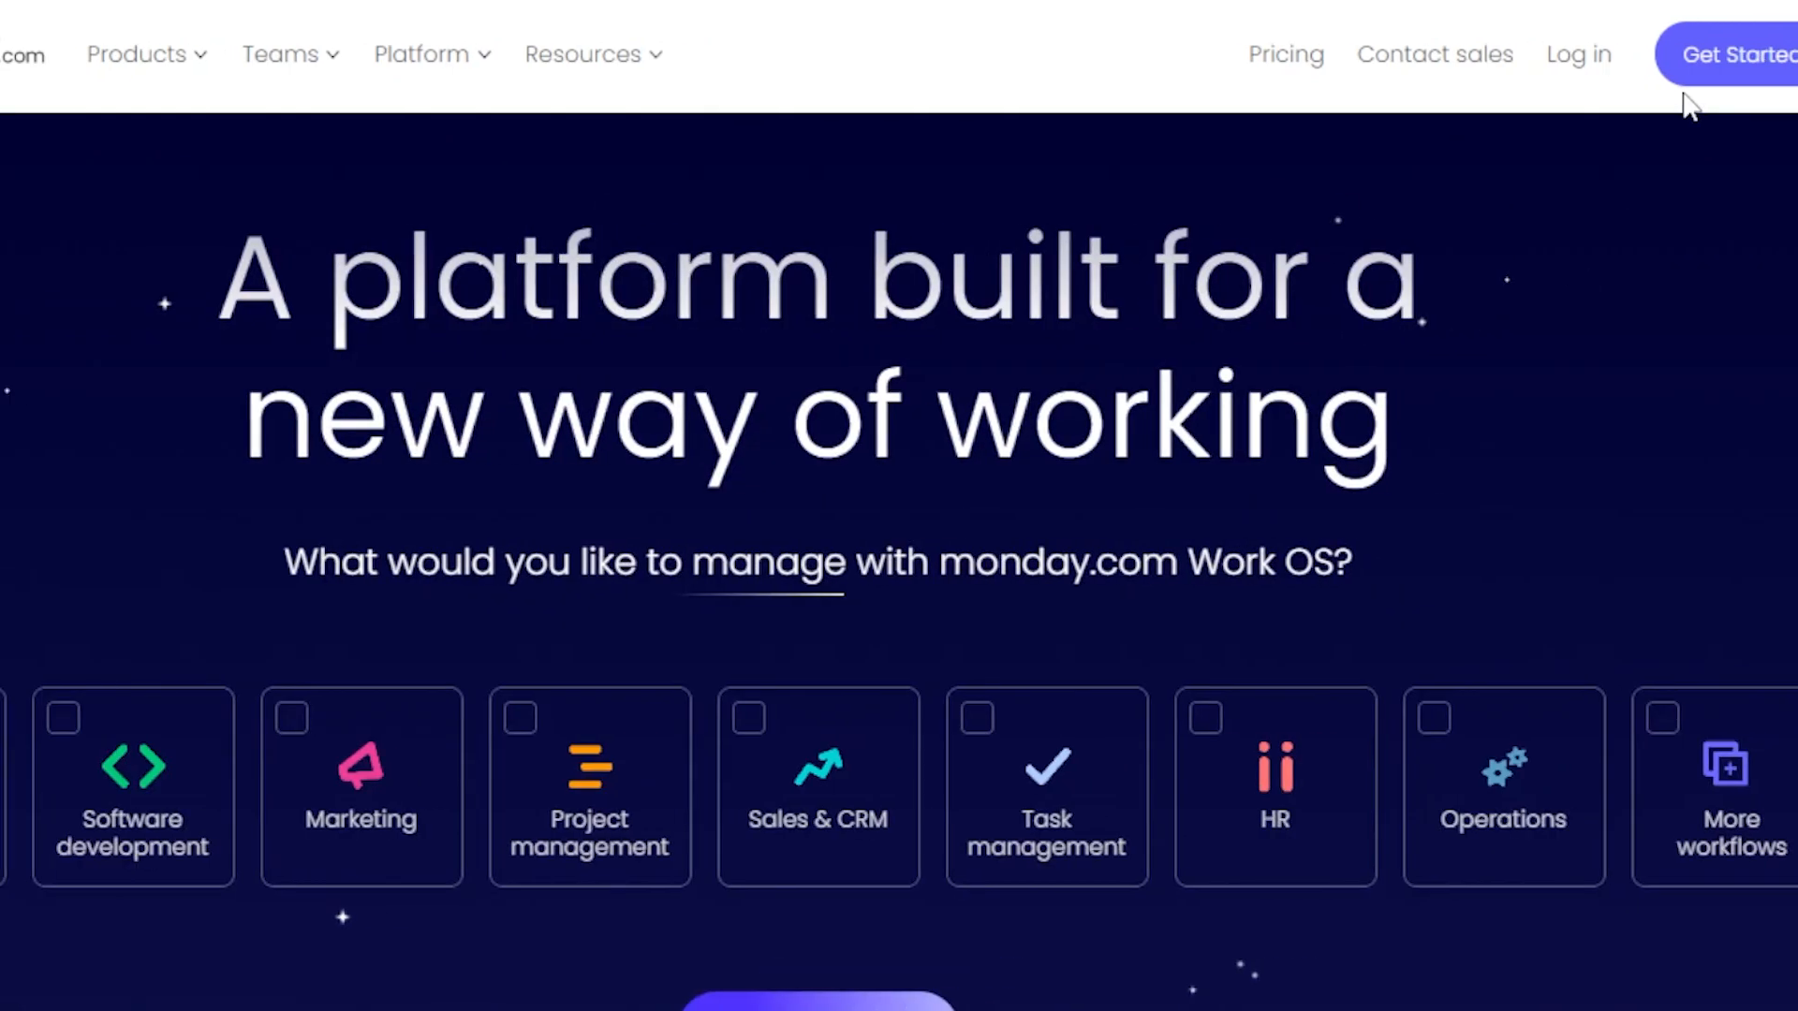
Get started from the monday.com homepage and open the recently visited project board.
{"action": "left_click", "coordinate": [1603, 51]}
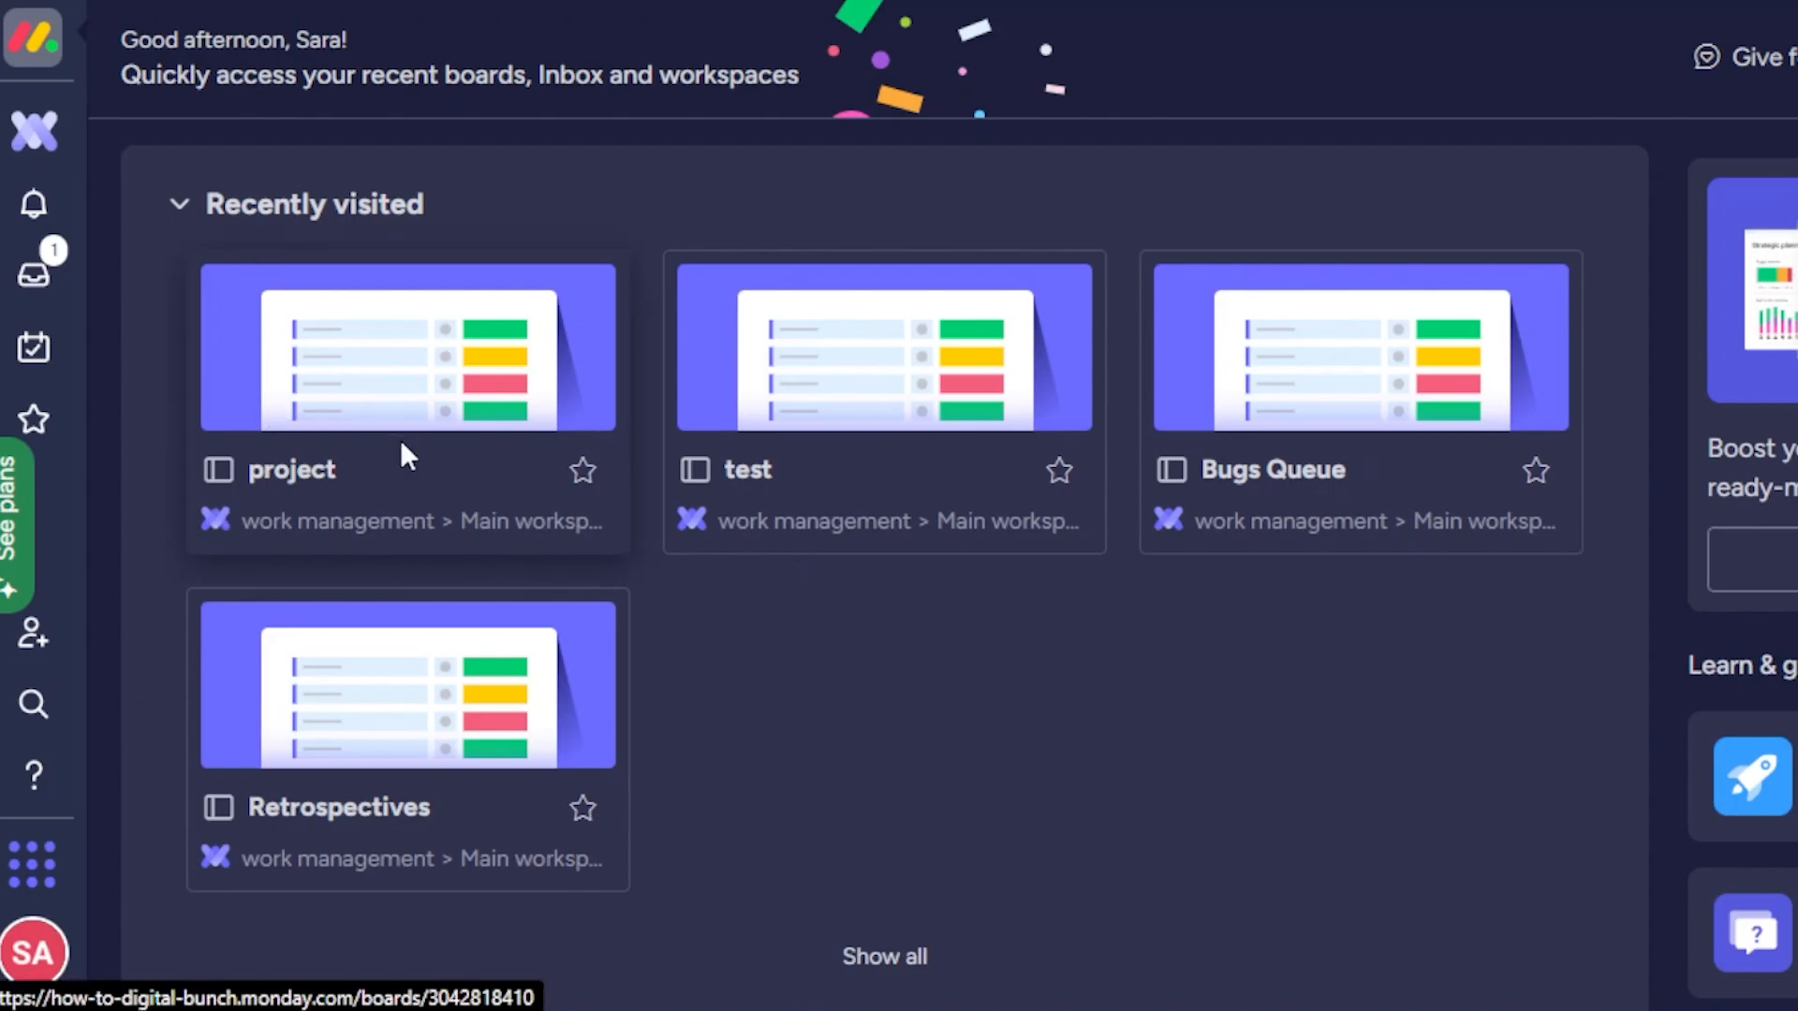
{"action": "left_click", "coordinate": [236, 523]}
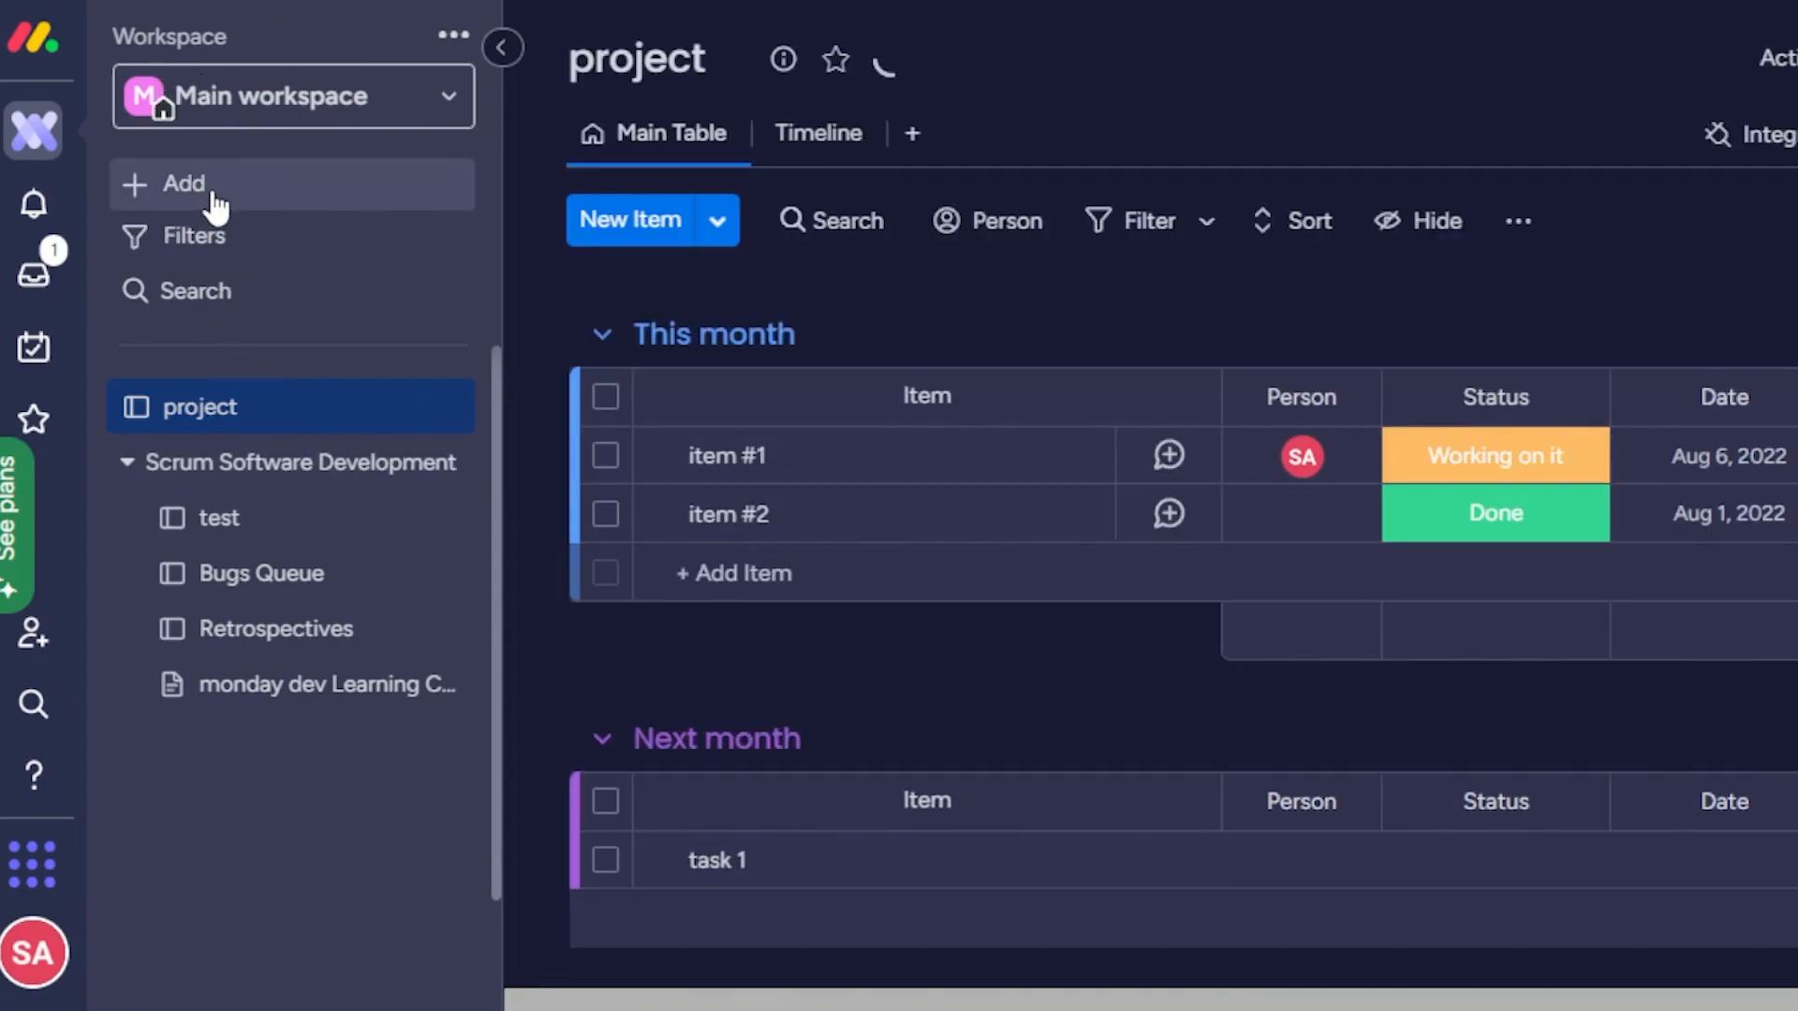
Search the template center for calendar templates and close it without choosing one.
{"action": "left_click", "coordinate": [355, 187]}
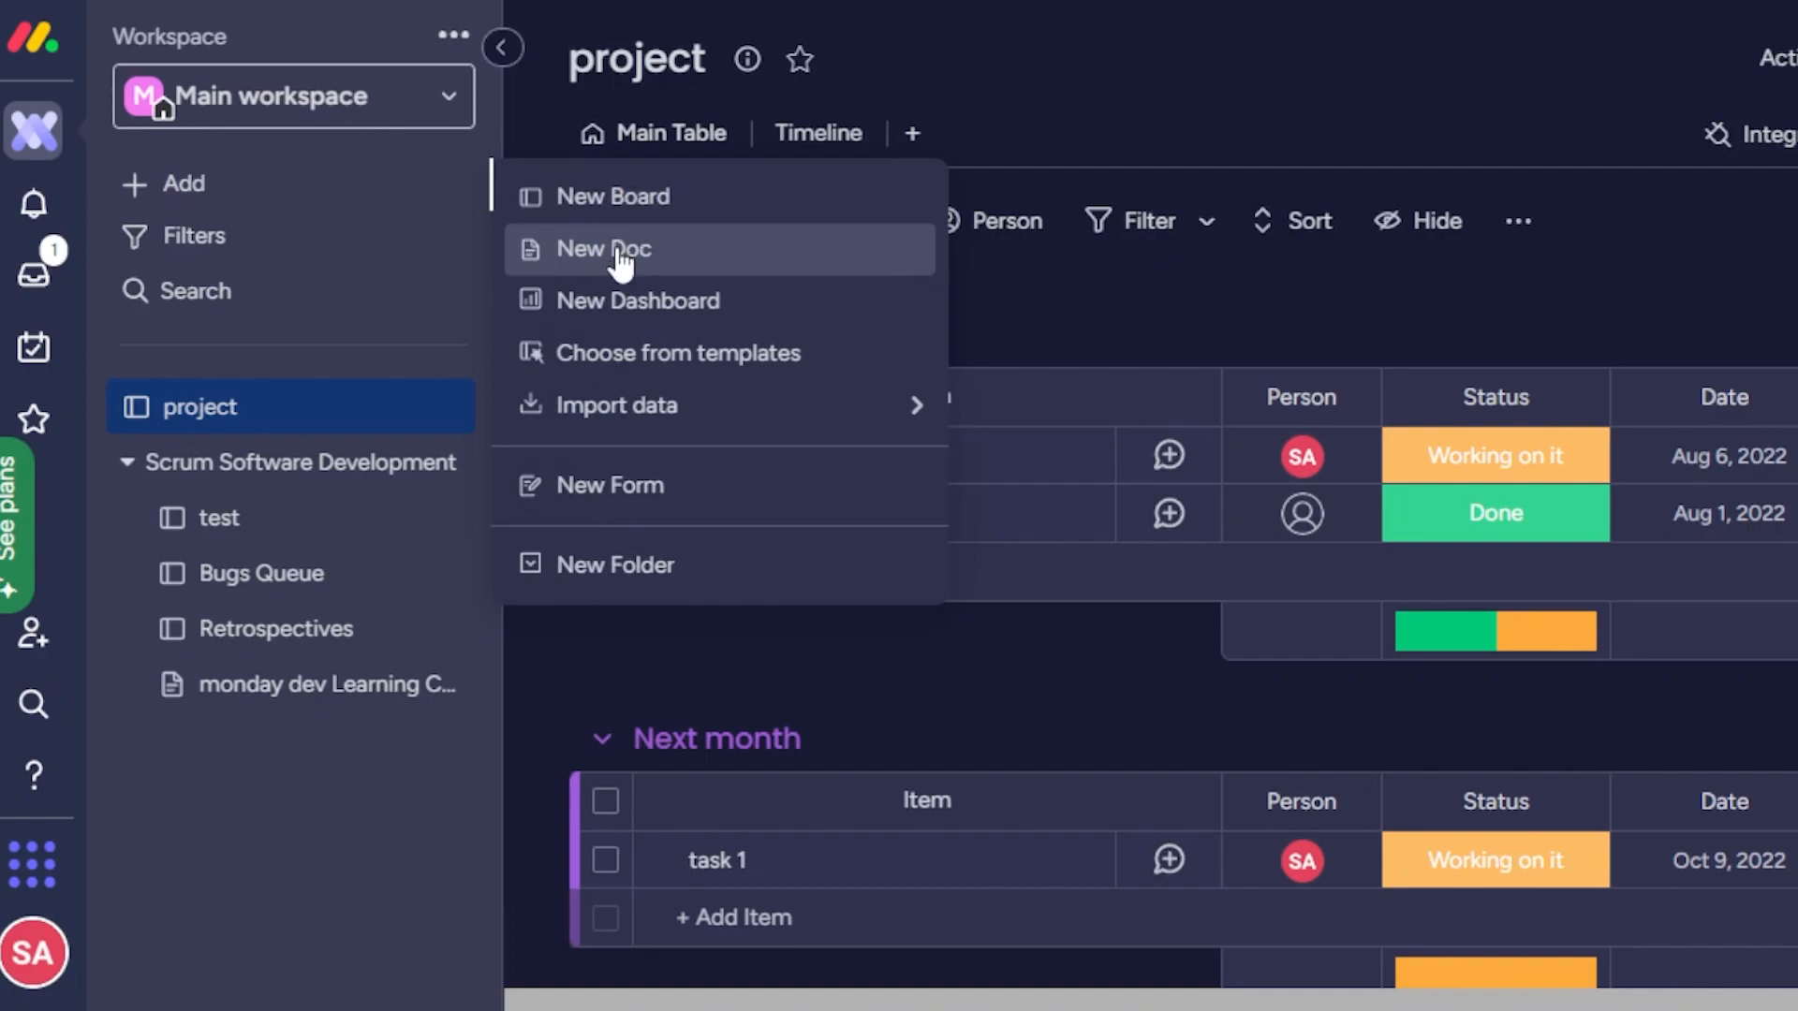
{"action": "mouse_move", "coordinate": [644, 421]}
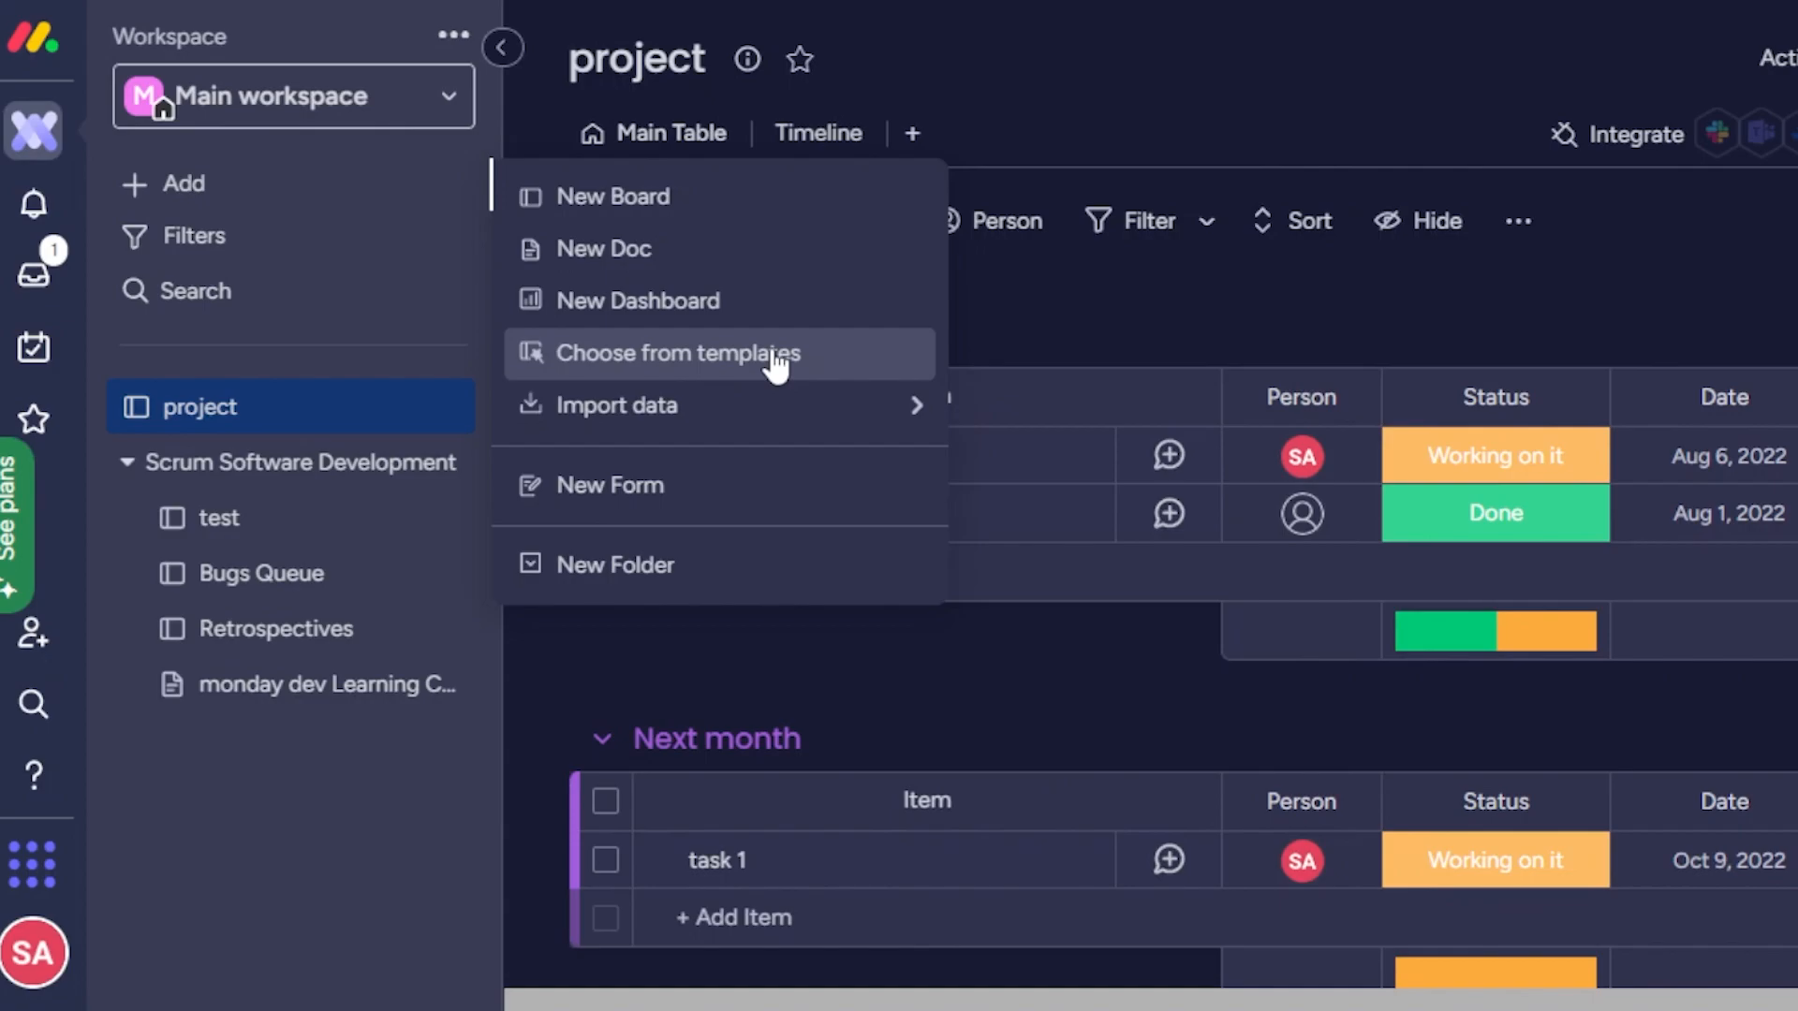
{"action": "left_click", "coordinate": [773, 359]}
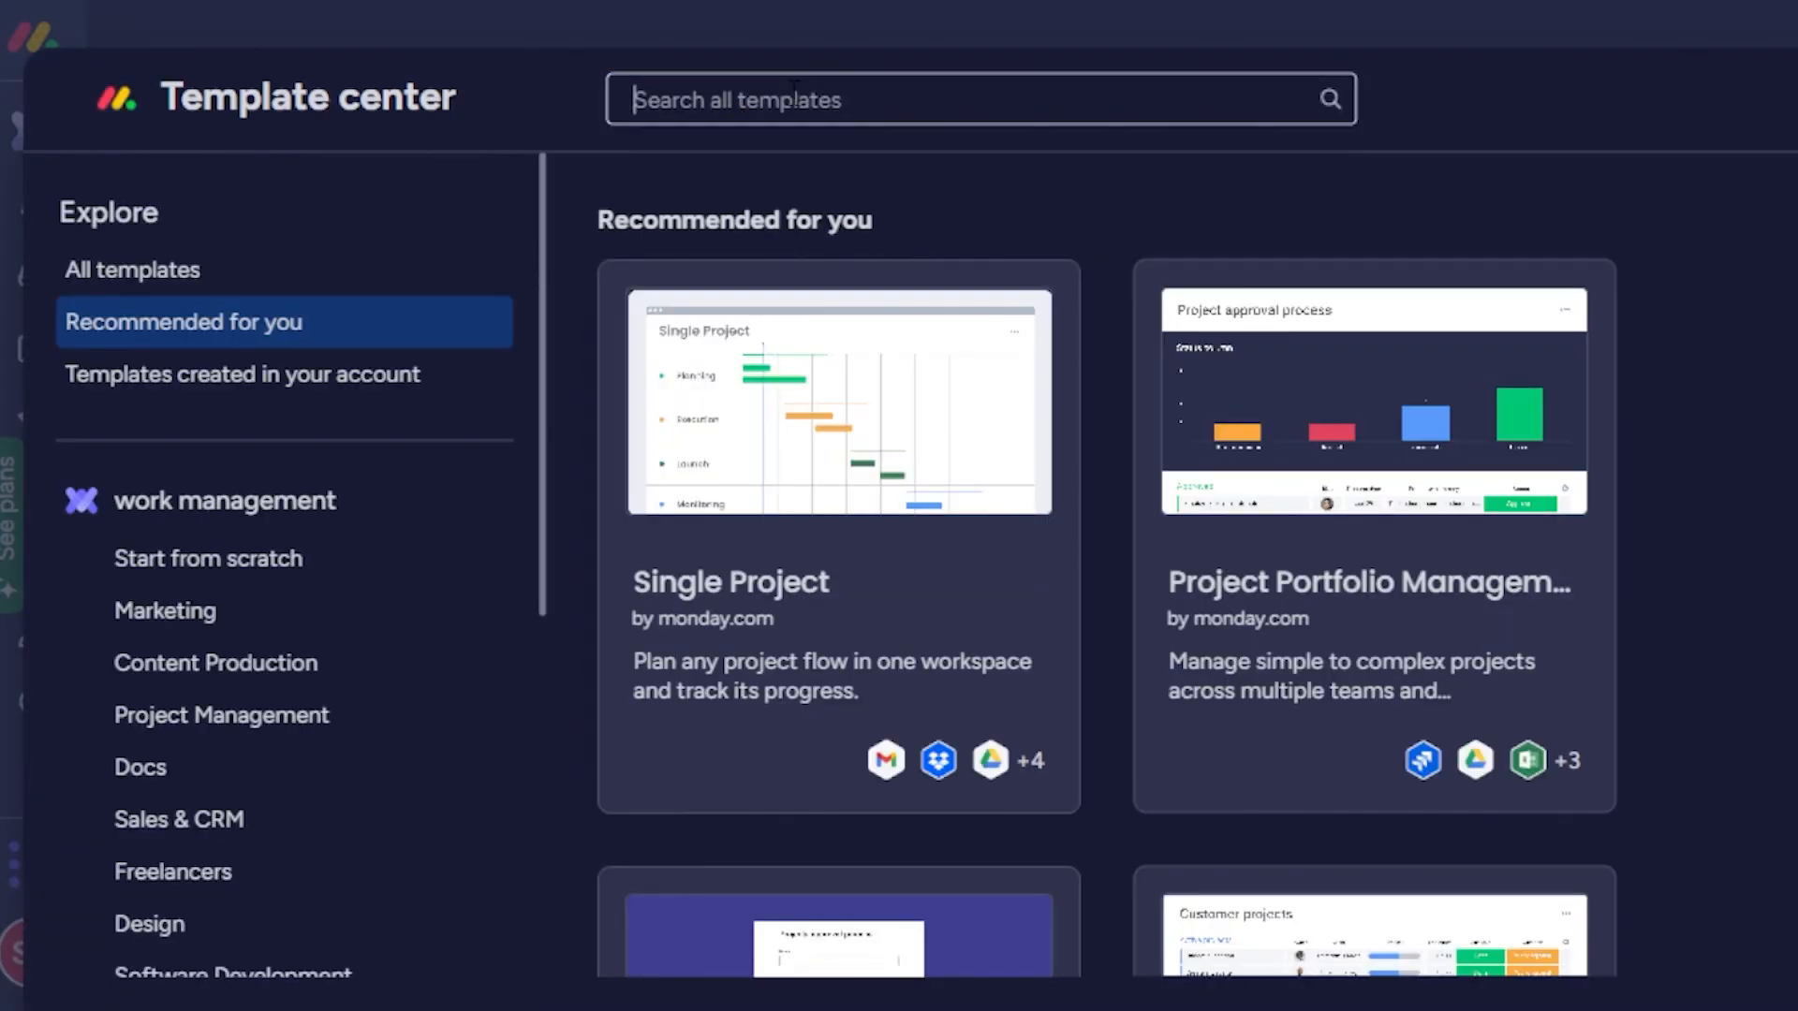
{"action": "type", "text": "c"}
{"action": "type", "text": ".endar"}
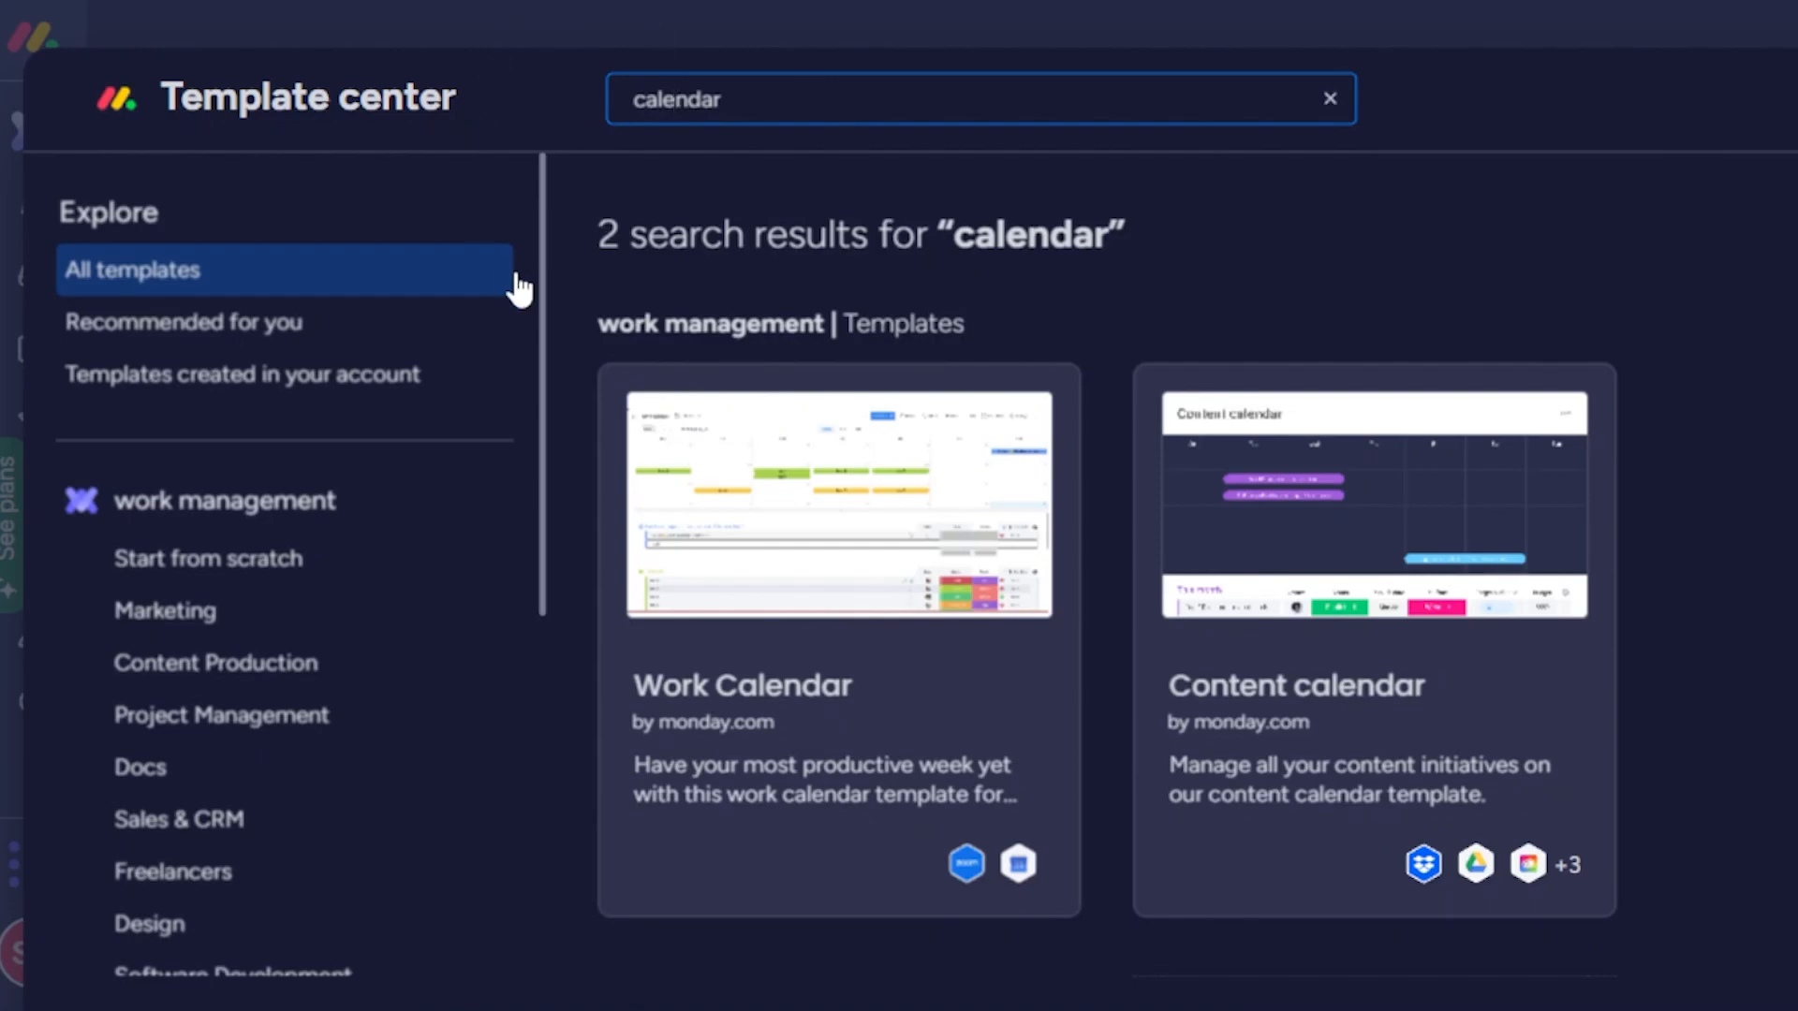
{"action": "key", "text": "Escape"}
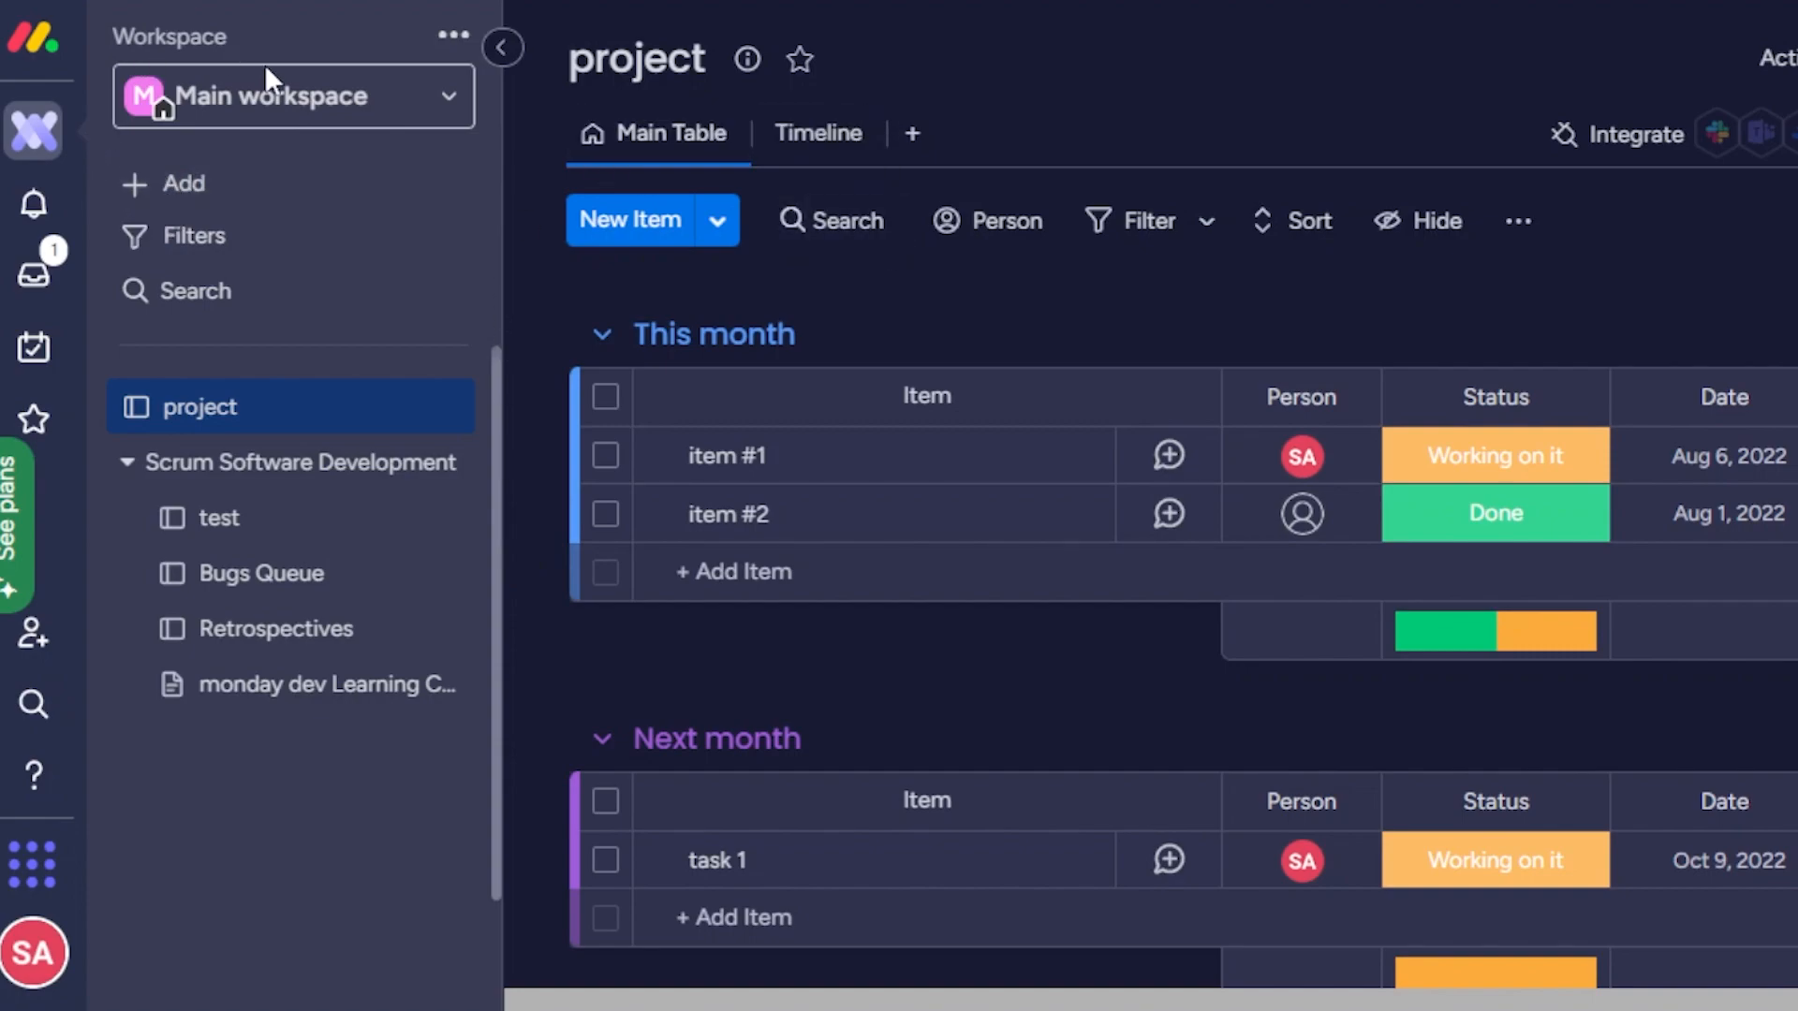
Check the list of available workspaces and collapse the workspace navigation beside the project board.
{"action": "left_click", "coordinate": [453, 103]}
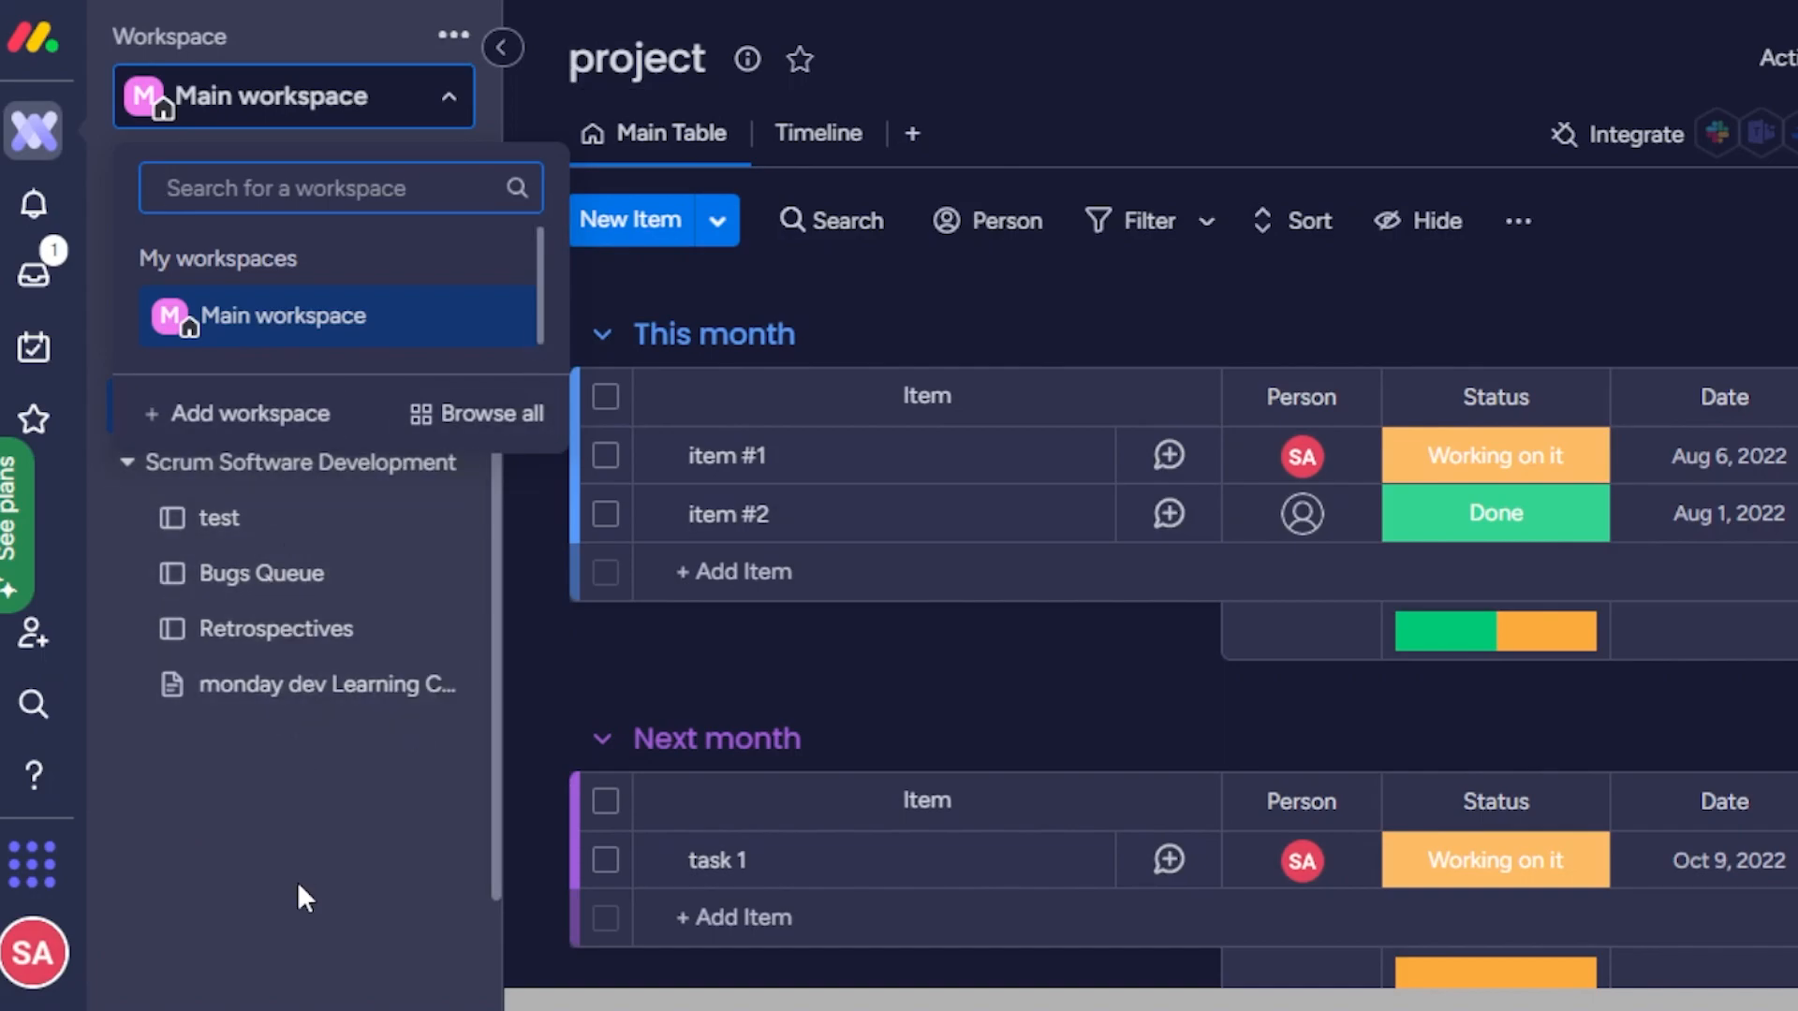
{"action": "left_click", "coordinate": [533, 560]}
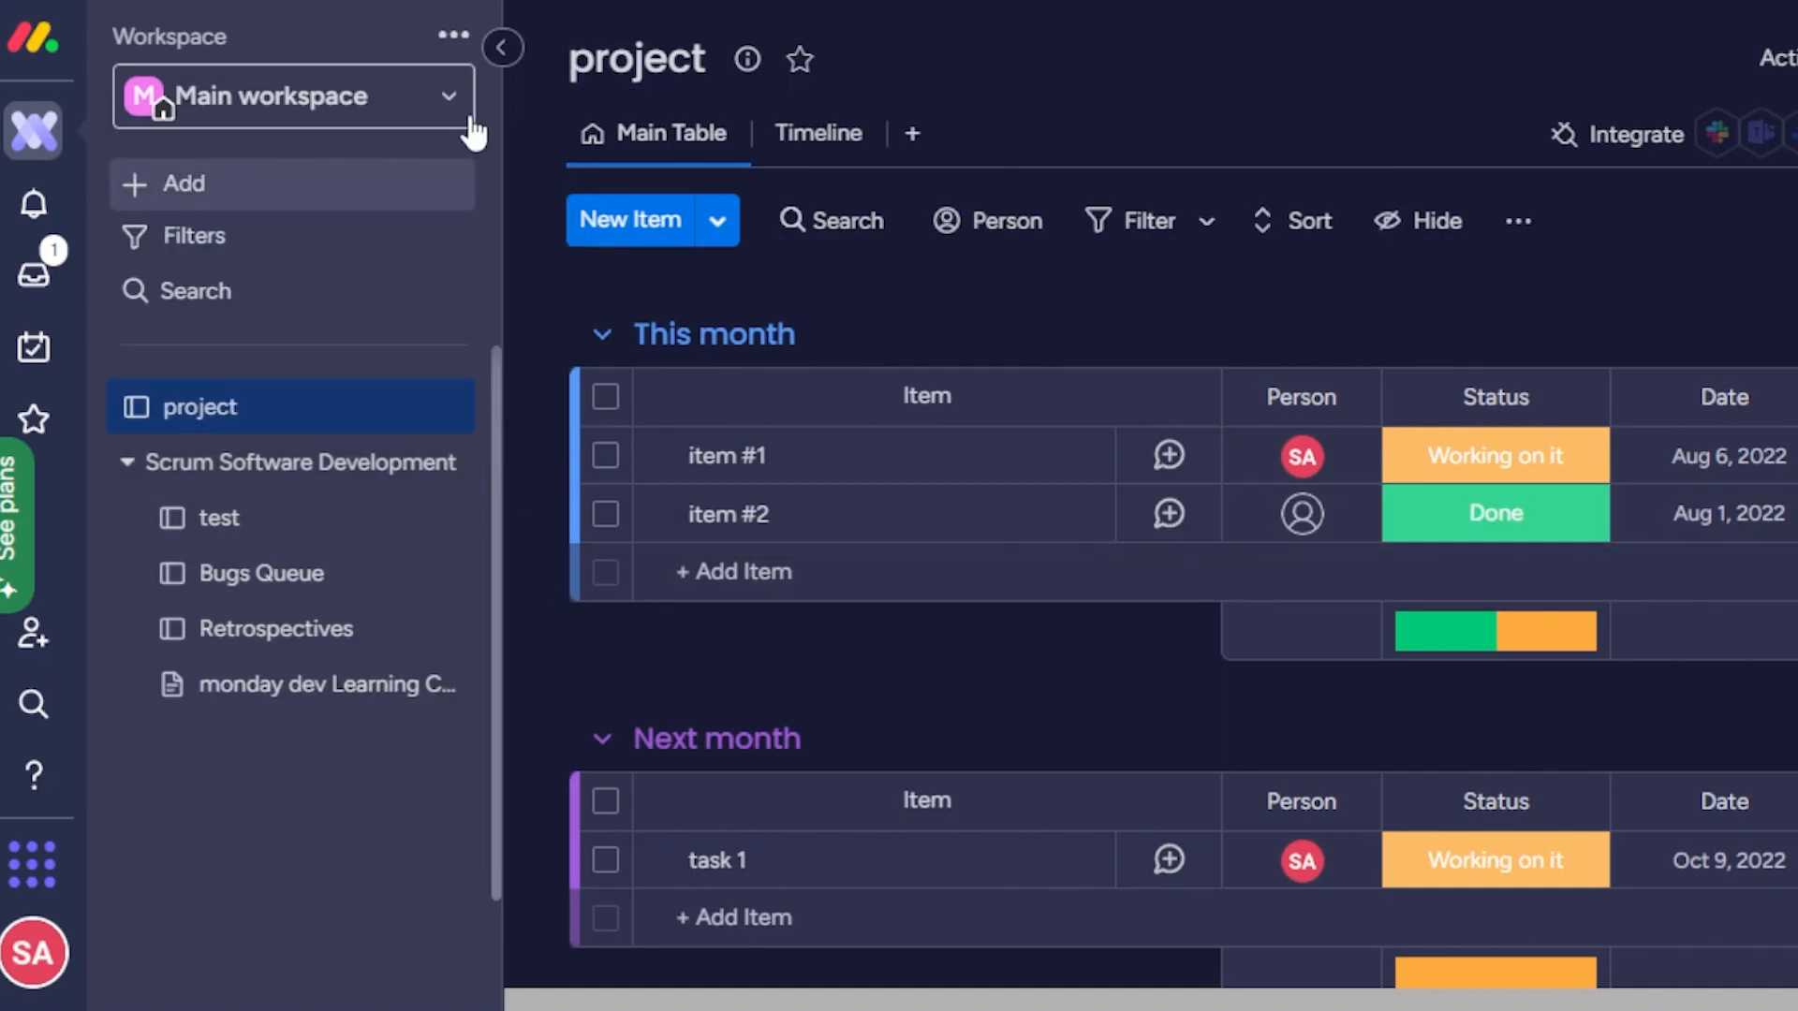
{"action": "left_click", "coordinate": [489, 51]}
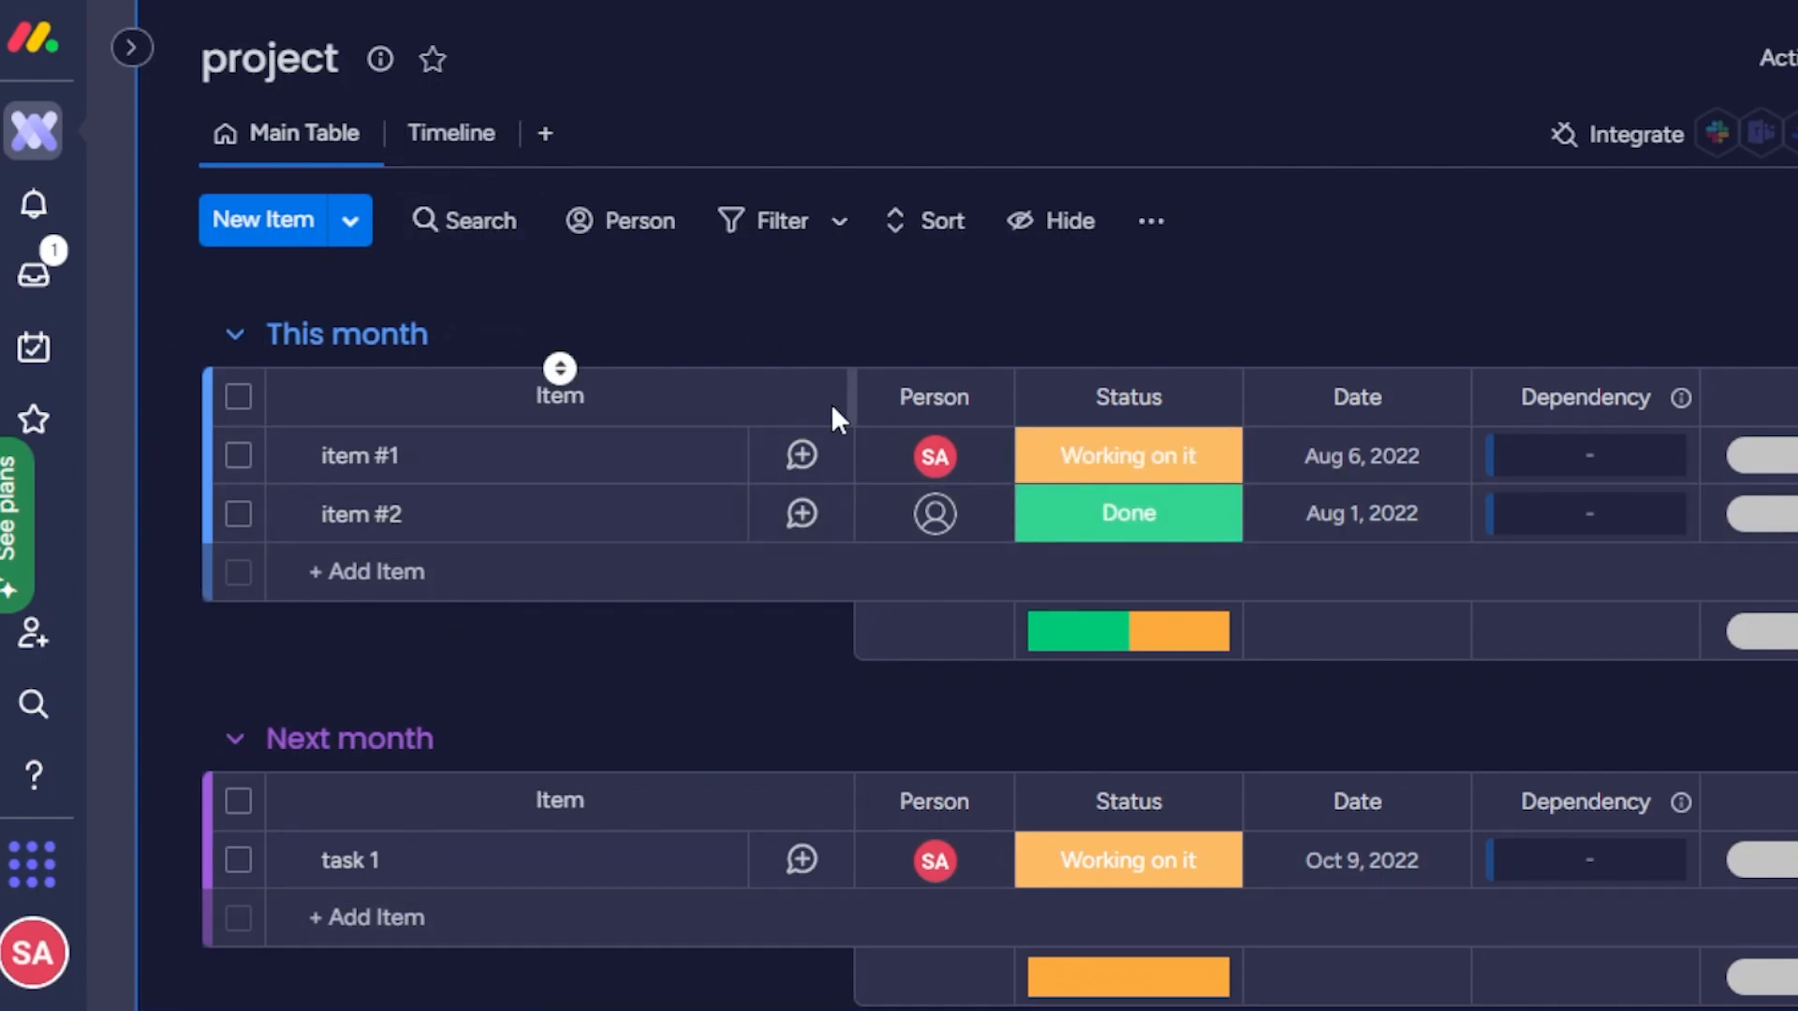
Add a Calendar view to the project board from the full collection of views and dismiss the widget tip.
{"action": "left_click", "coordinate": [547, 137]}
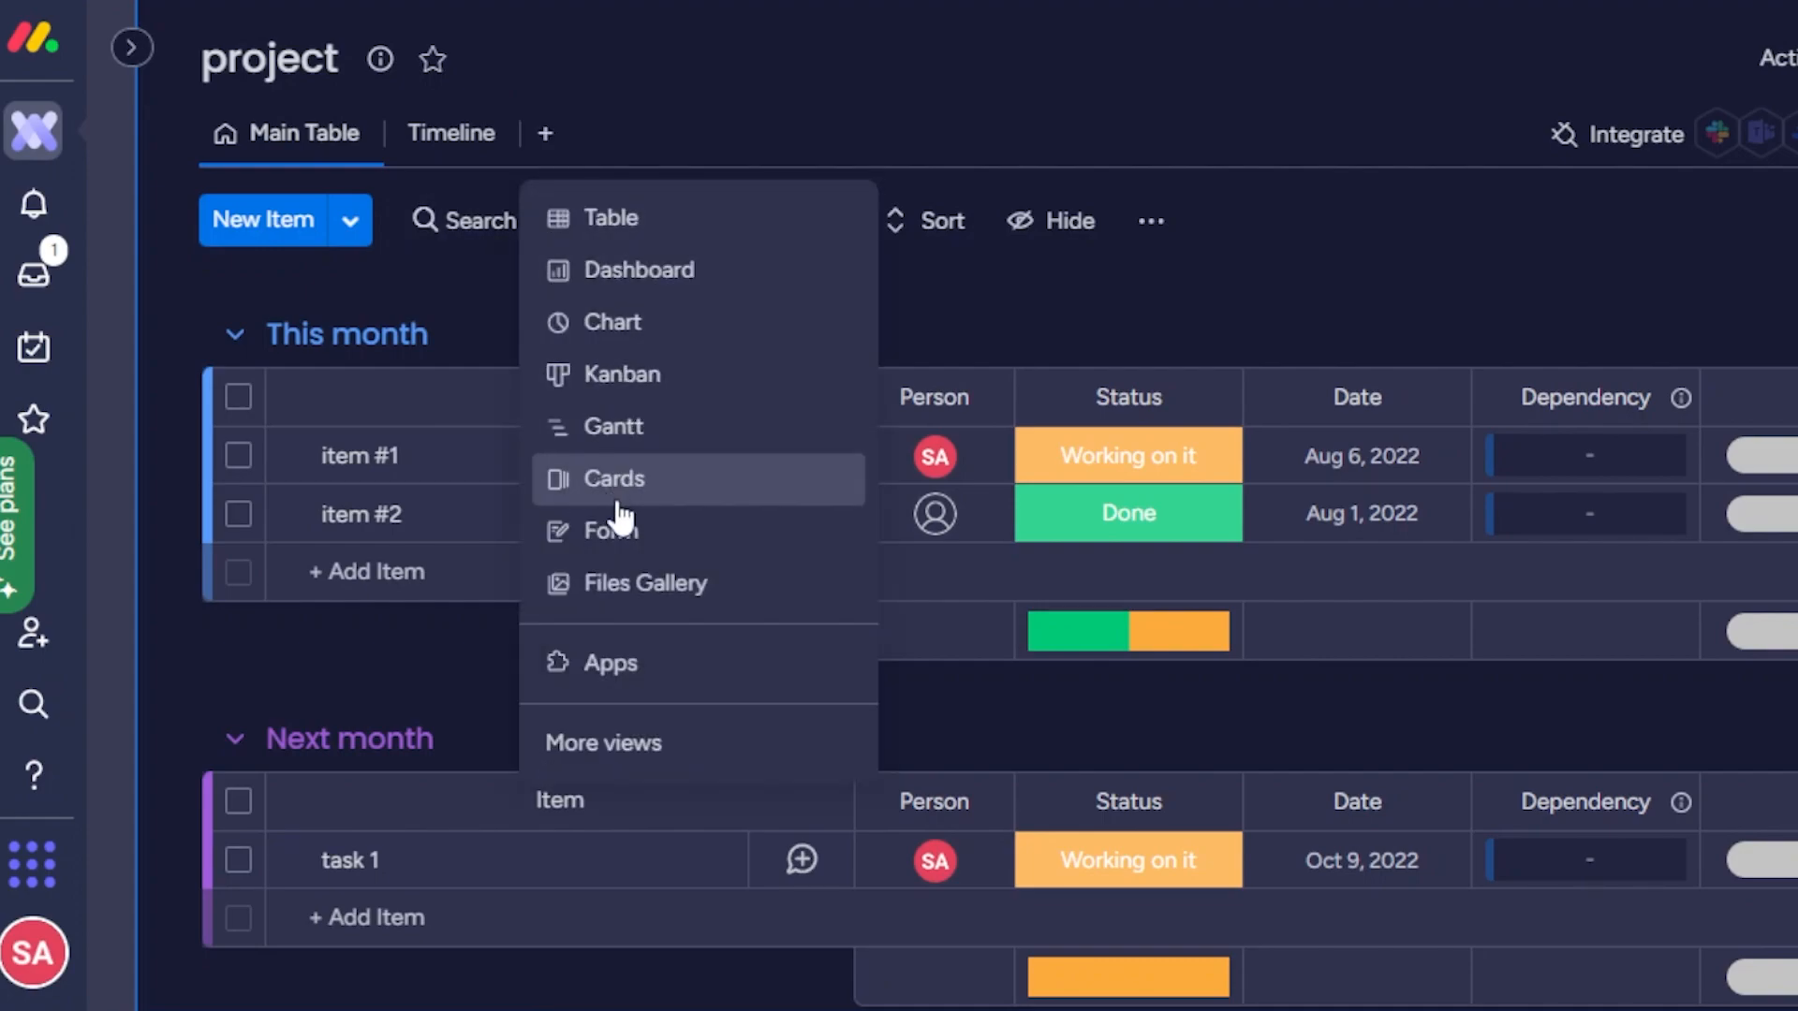
{"action": "left_click", "coordinate": [590, 745]}
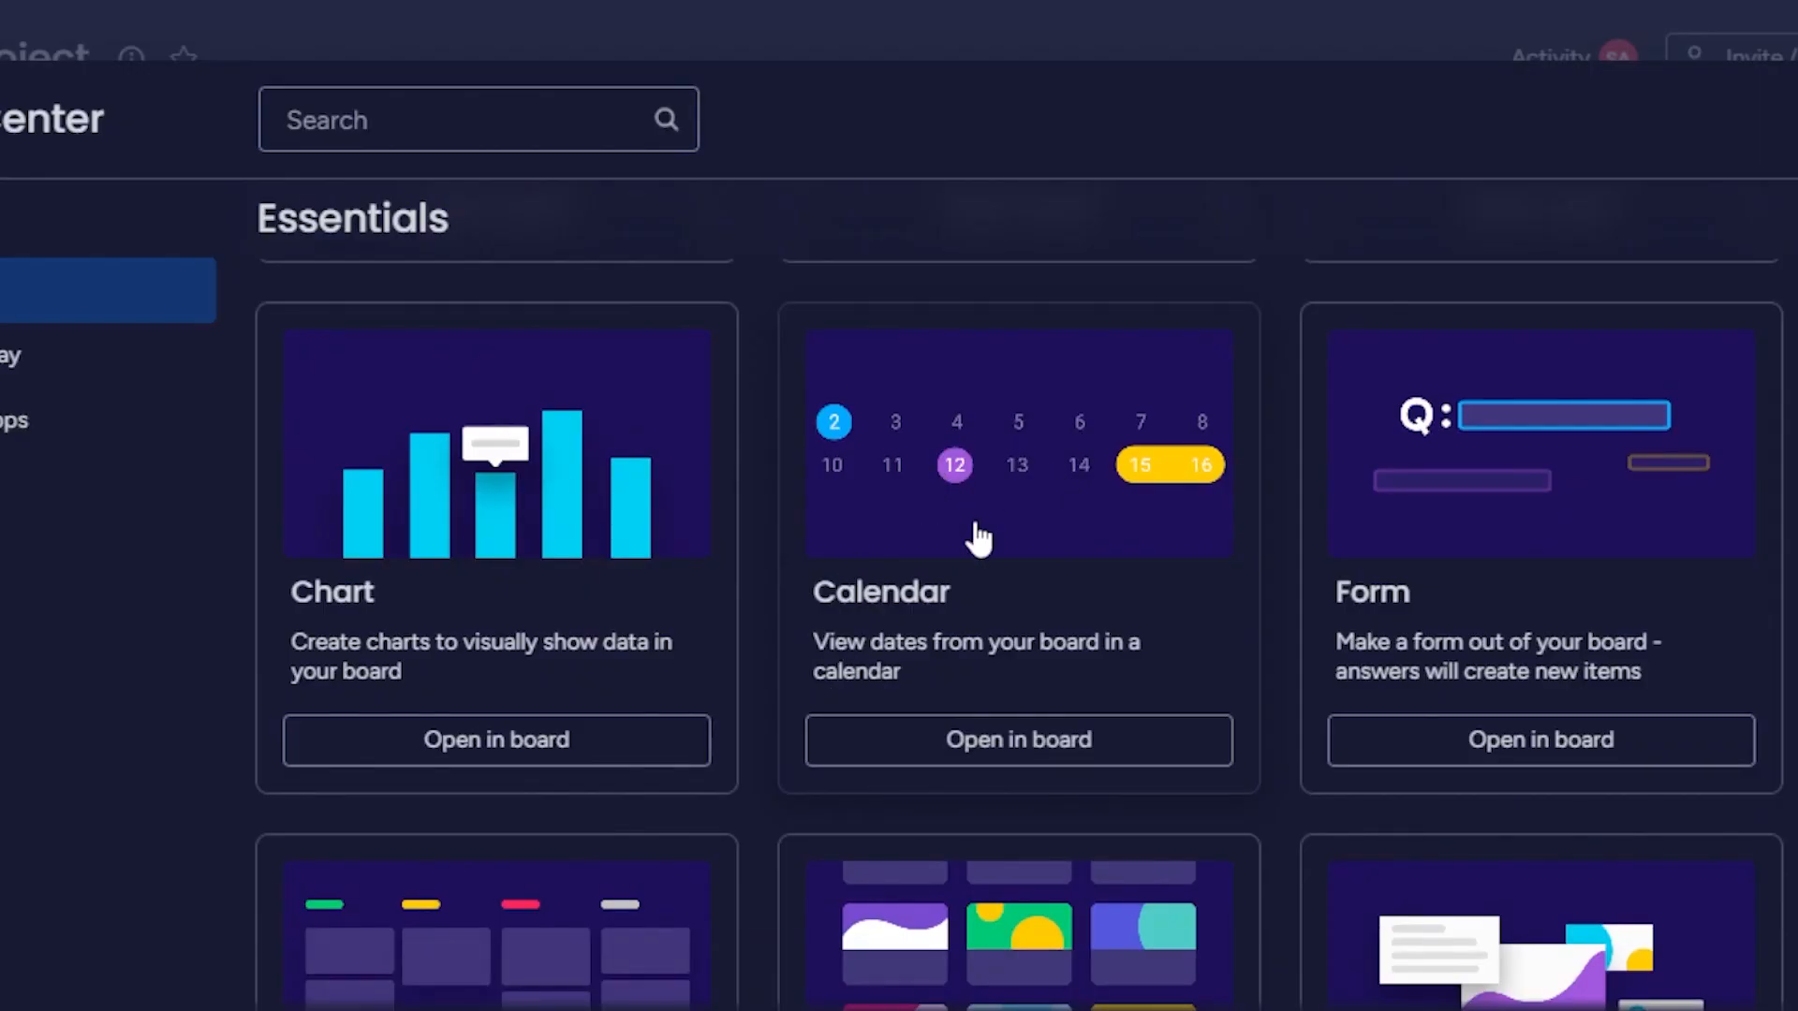
{"action": "left_click", "coordinate": [1027, 755]}
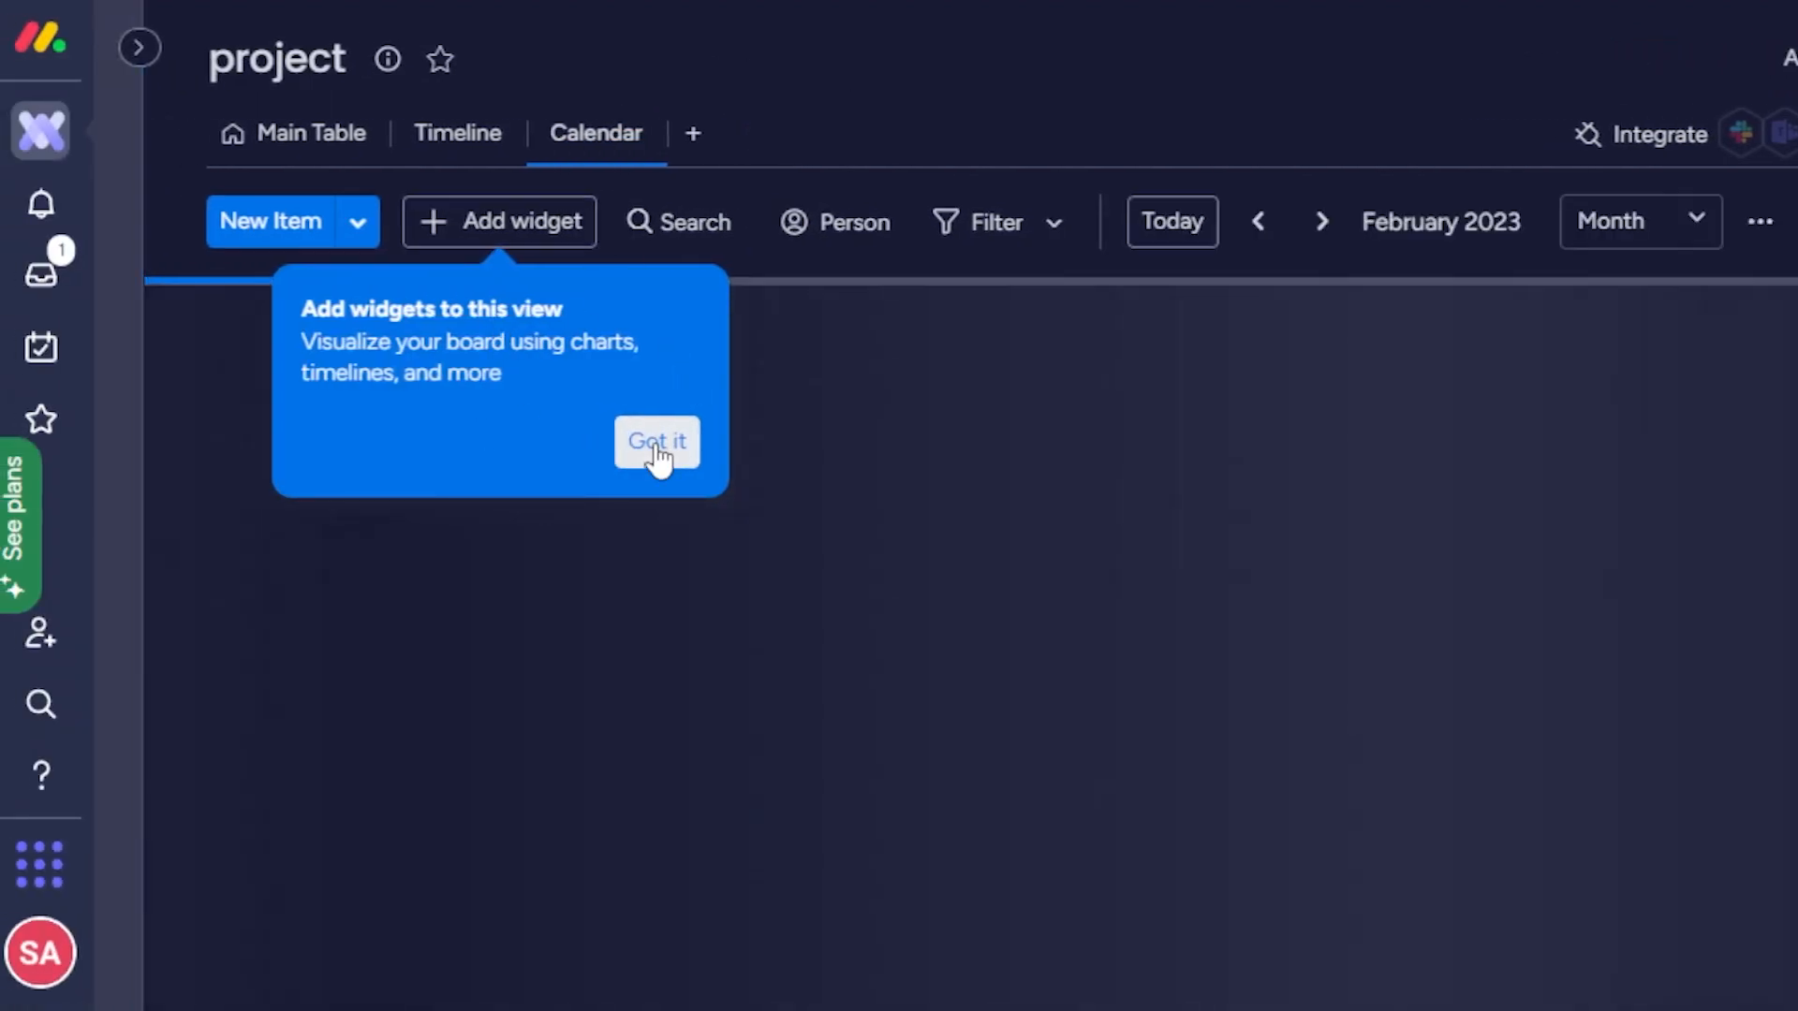
{"action": "left_click", "coordinate": [658, 438]}
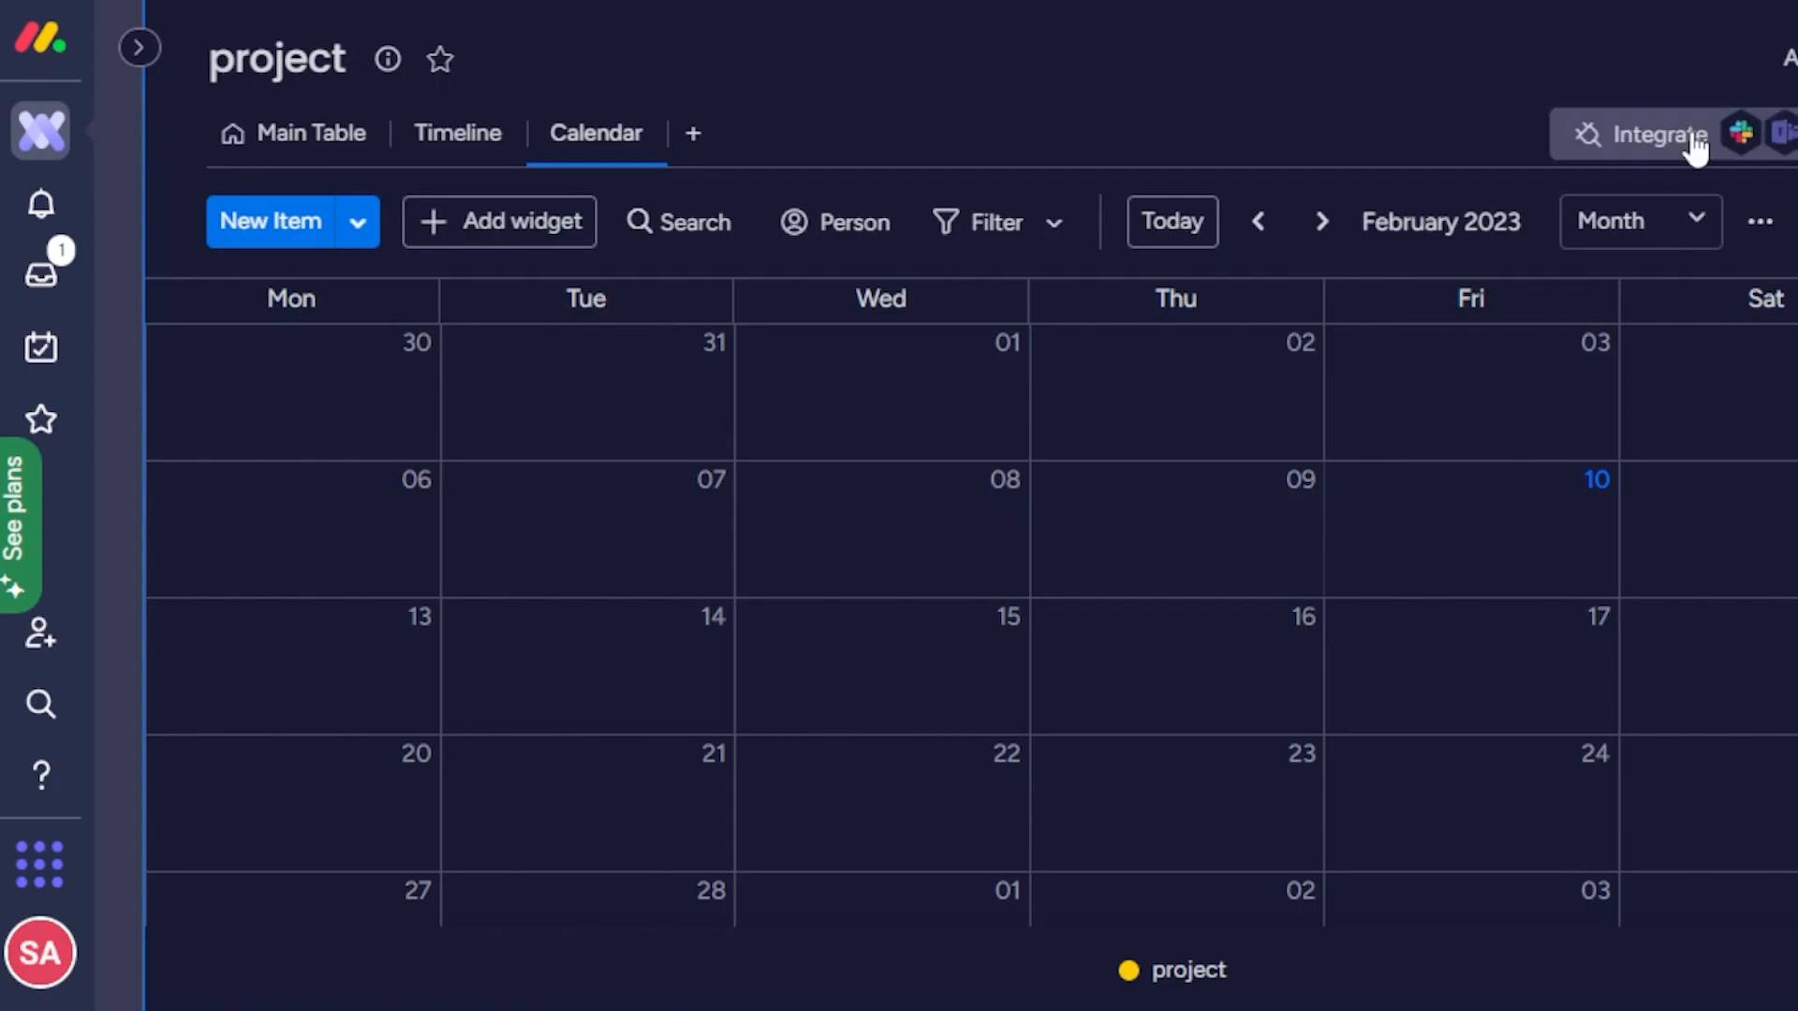
Browse the apps in the Integrations Center for the project board and return to the calendar.
{"action": "left_click", "coordinate": [1255, 140]}
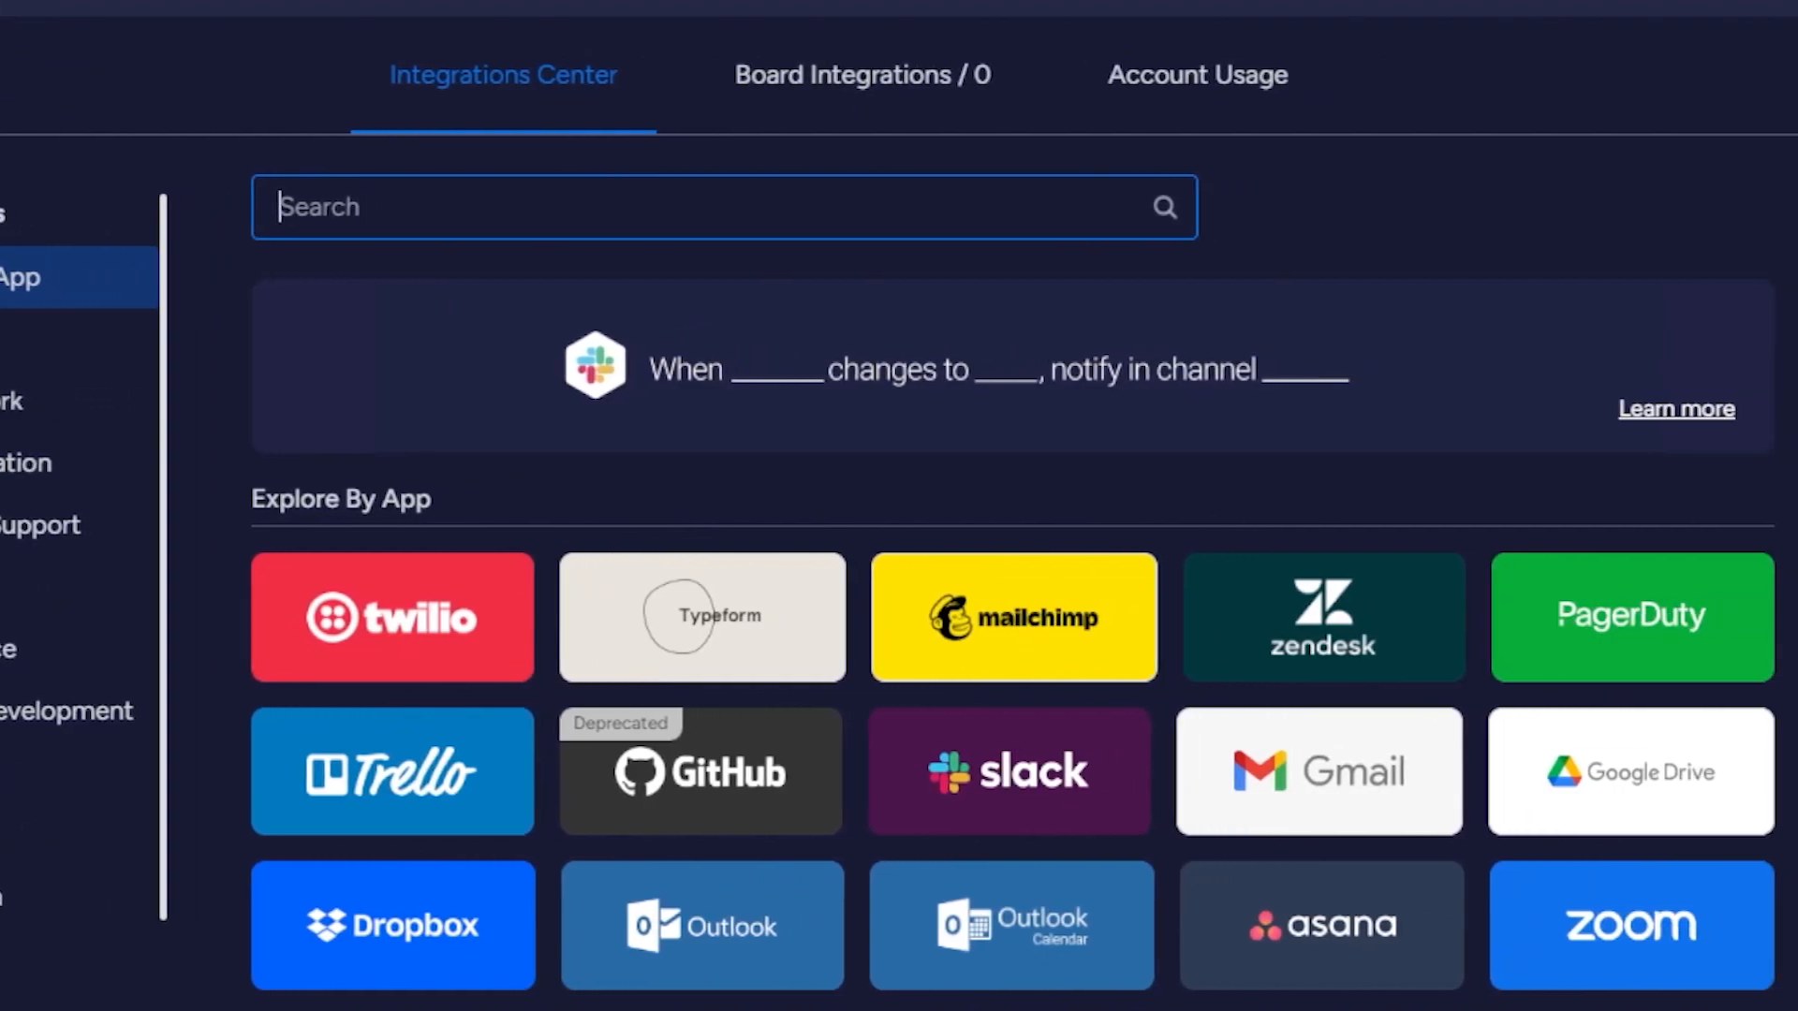
{"action": "scroll", "coordinate": [1011, 599], "scroll_direction": "up", "scroll_amount": 1}
{"action": "scroll", "coordinate": [1011, 599], "scroll_direction": "down", "scroll_amount": 18}
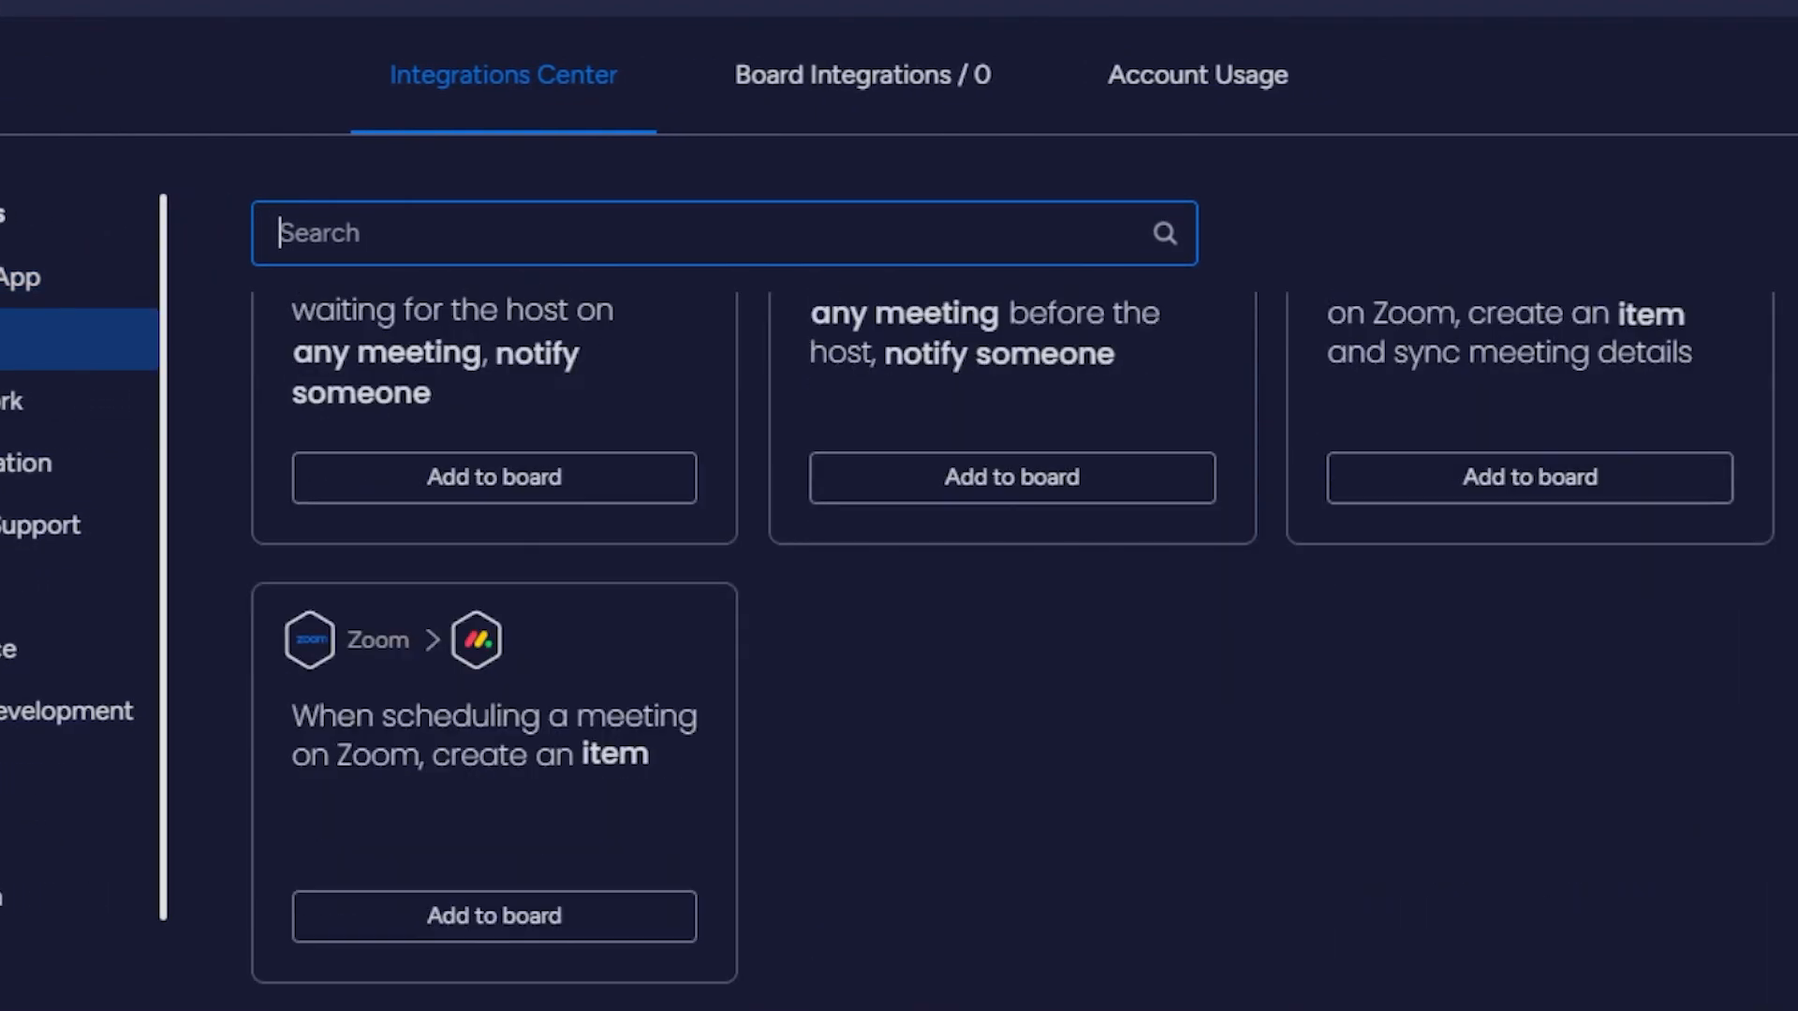
{"action": "scroll", "coordinate": [1011, 599], "scroll_direction": "up", "scroll_amount": 15}
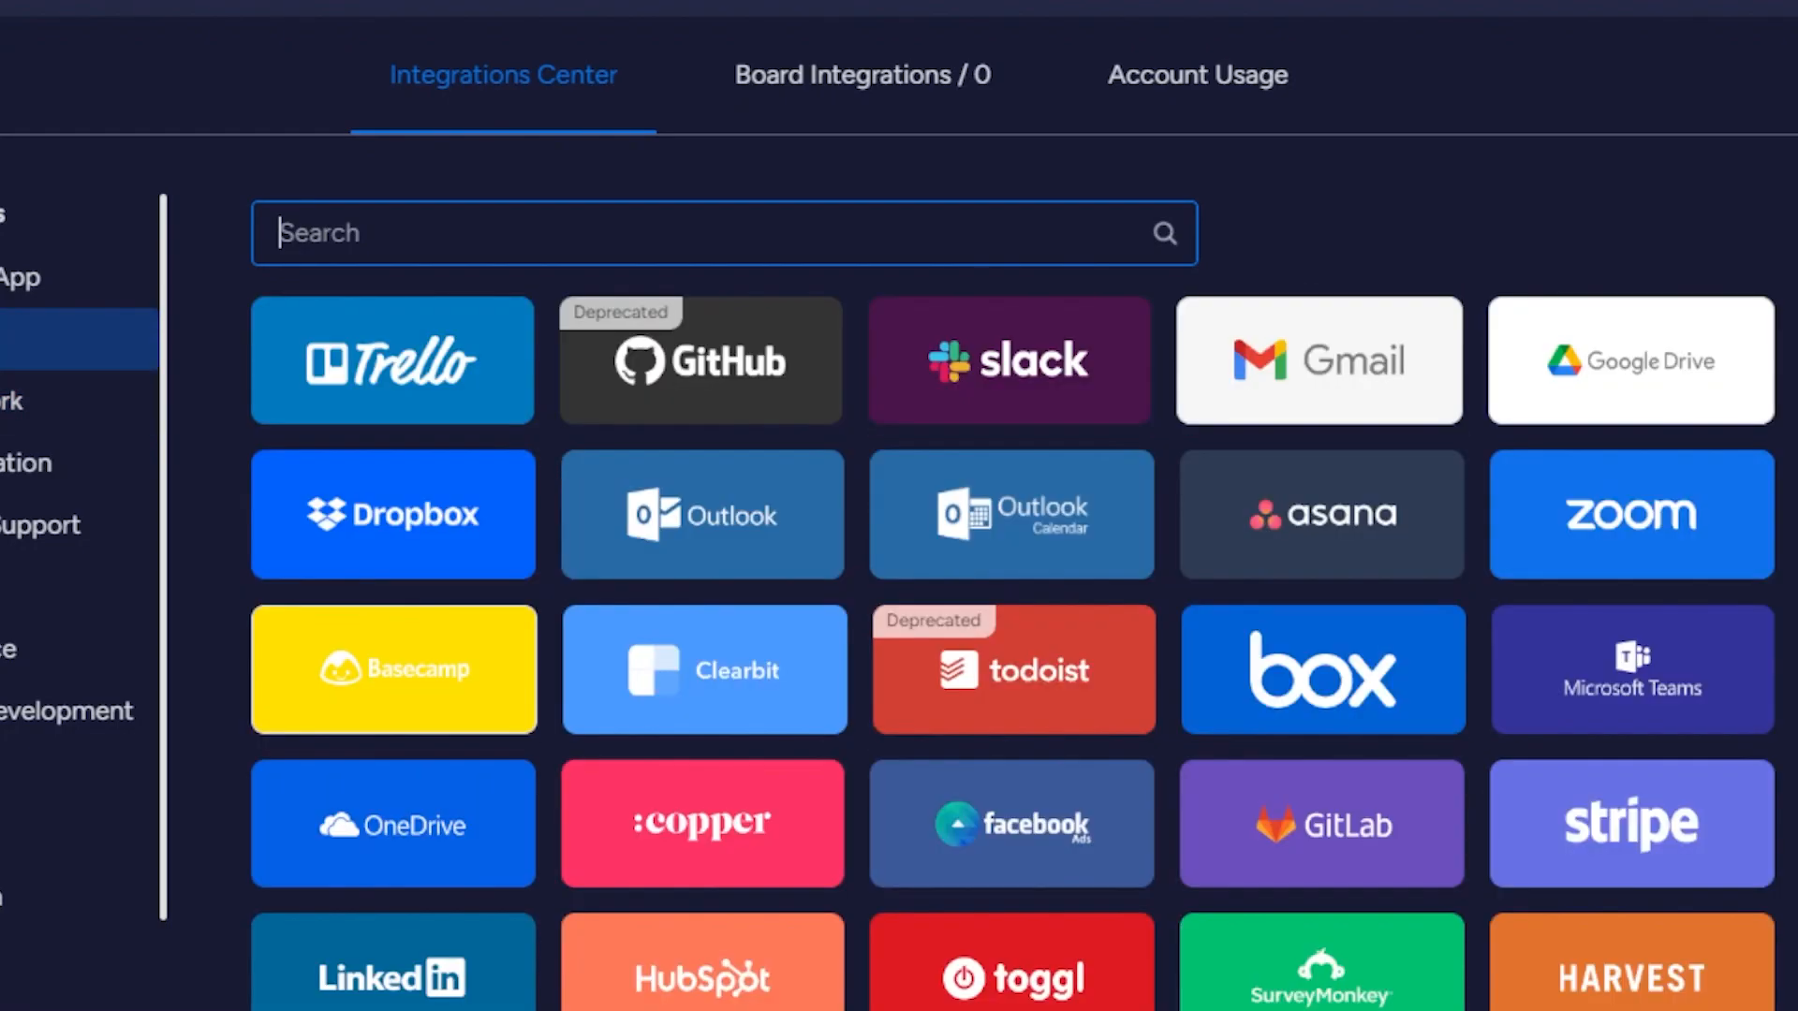
{"action": "scroll", "coordinate": [877, 337], "scroll_direction": "down", "scroll_amount": 9}
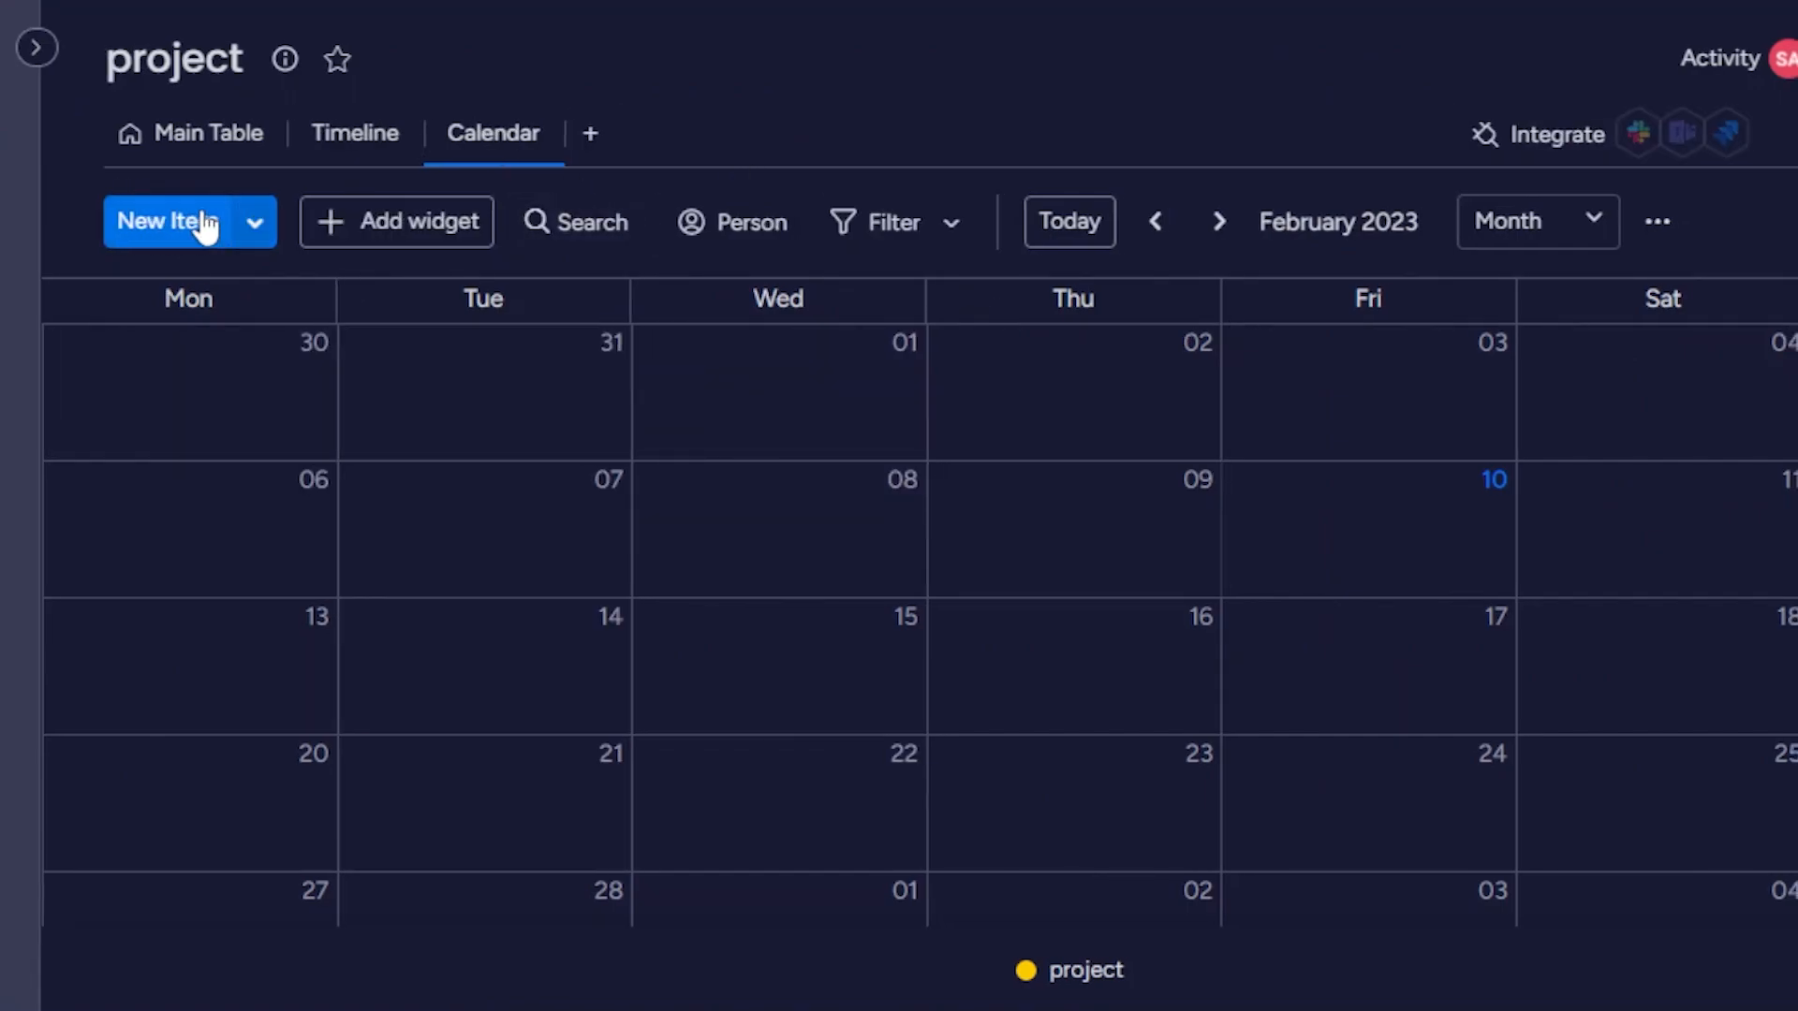
Review the extra new-item options and the widgets that can be added to the Calendar view.
{"action": "left_click", "coordinate": [262, 231]}
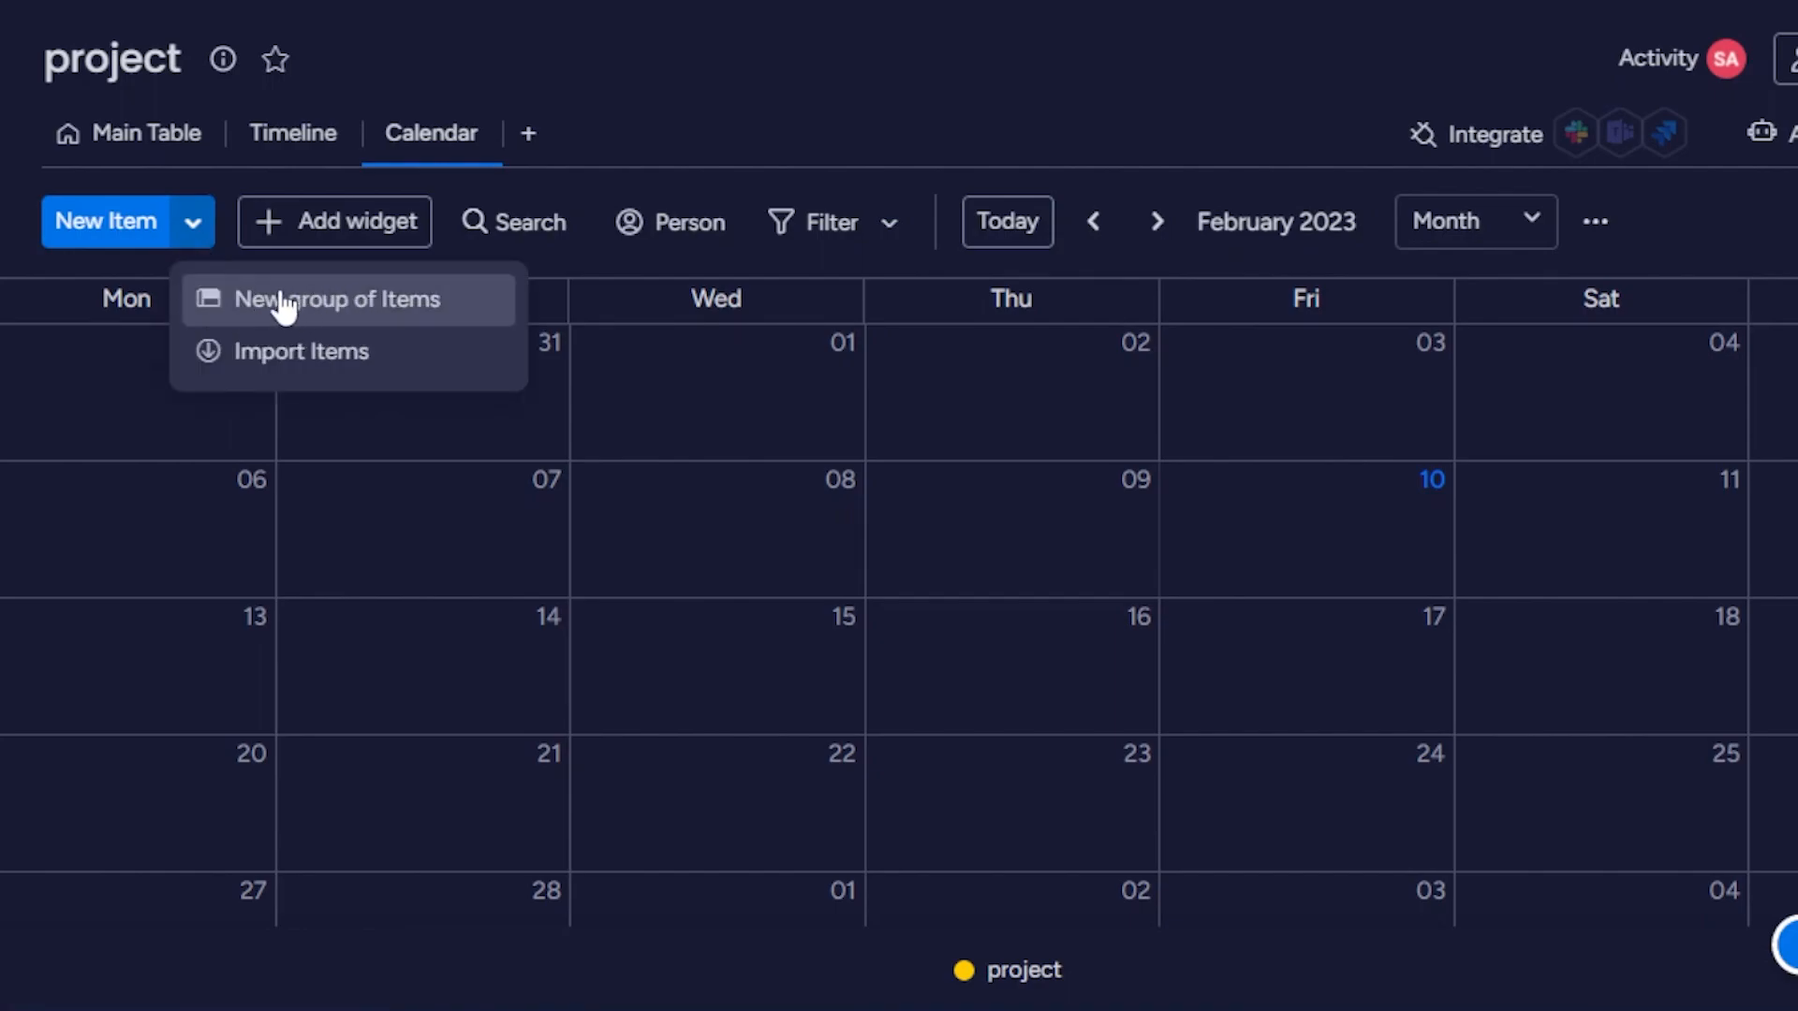
{"action": "left_click", "coordinate": [362, 242]}
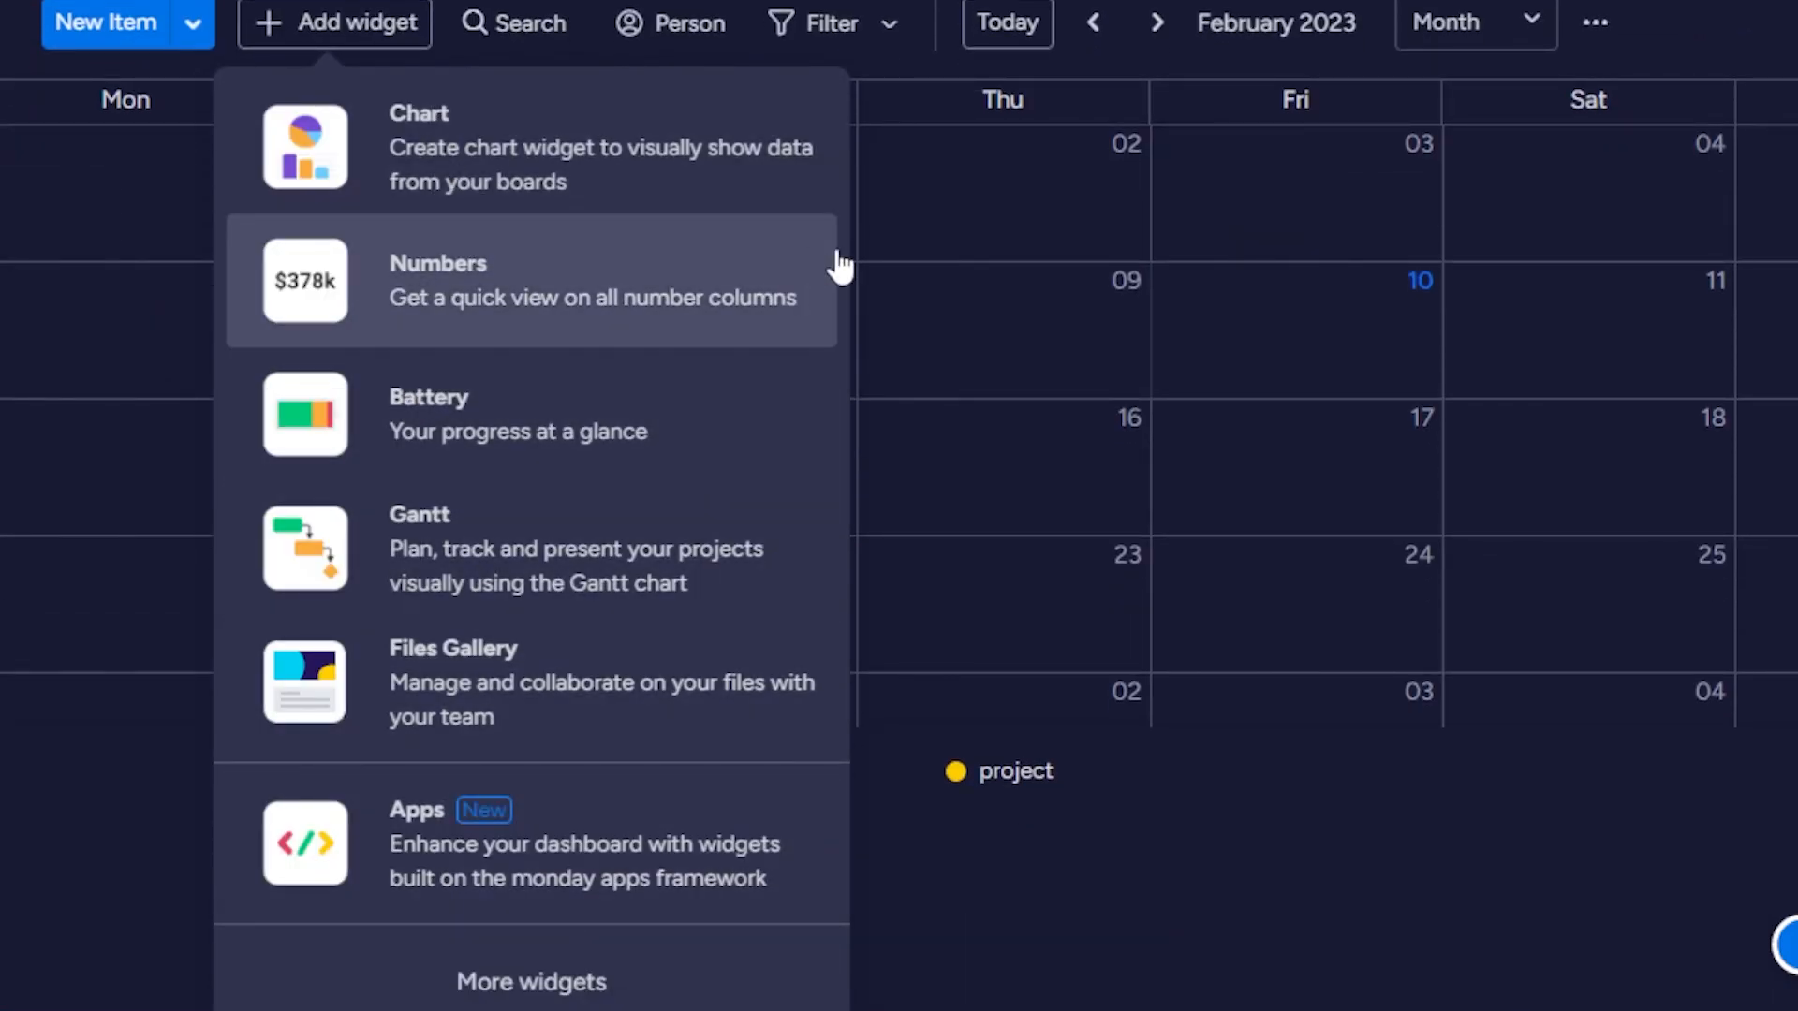
{"action": "left_click", "coordinate": [1027, 967]}
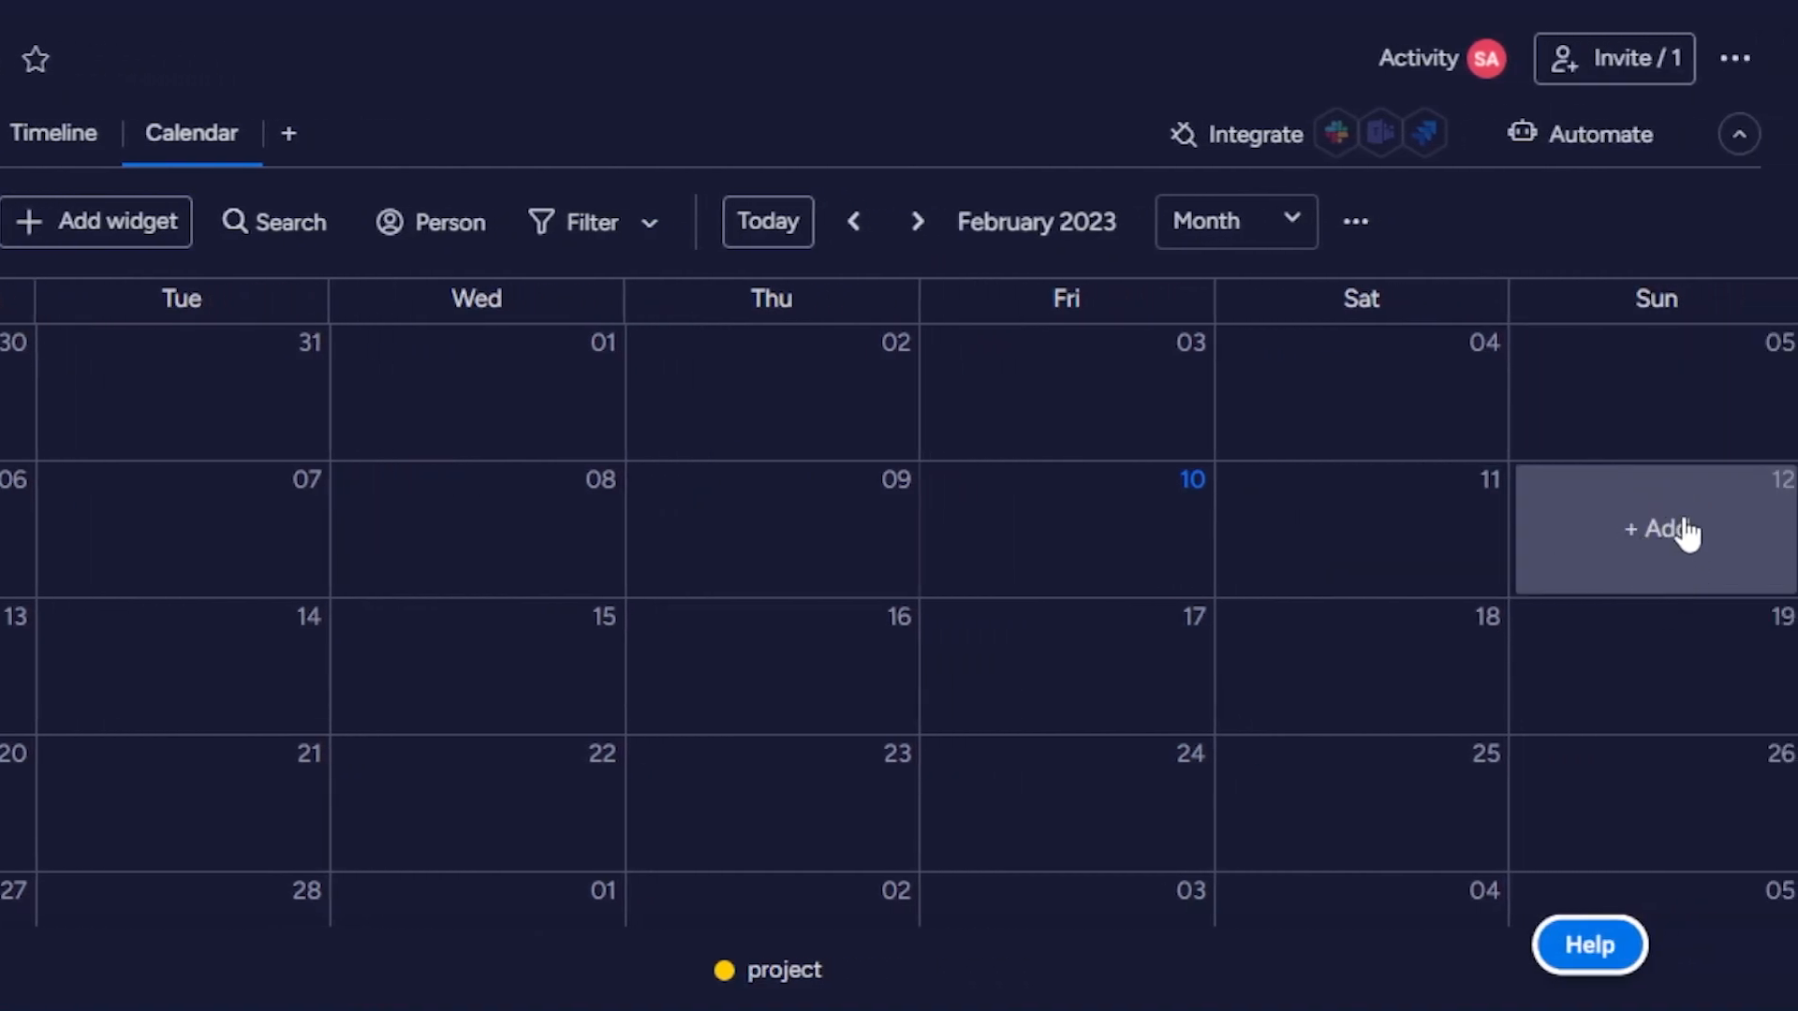
Start a new calendar item on February 12, name it task 1 and choose the This month group.
{"action": "left_click", "coordinate": [1657, 530]}
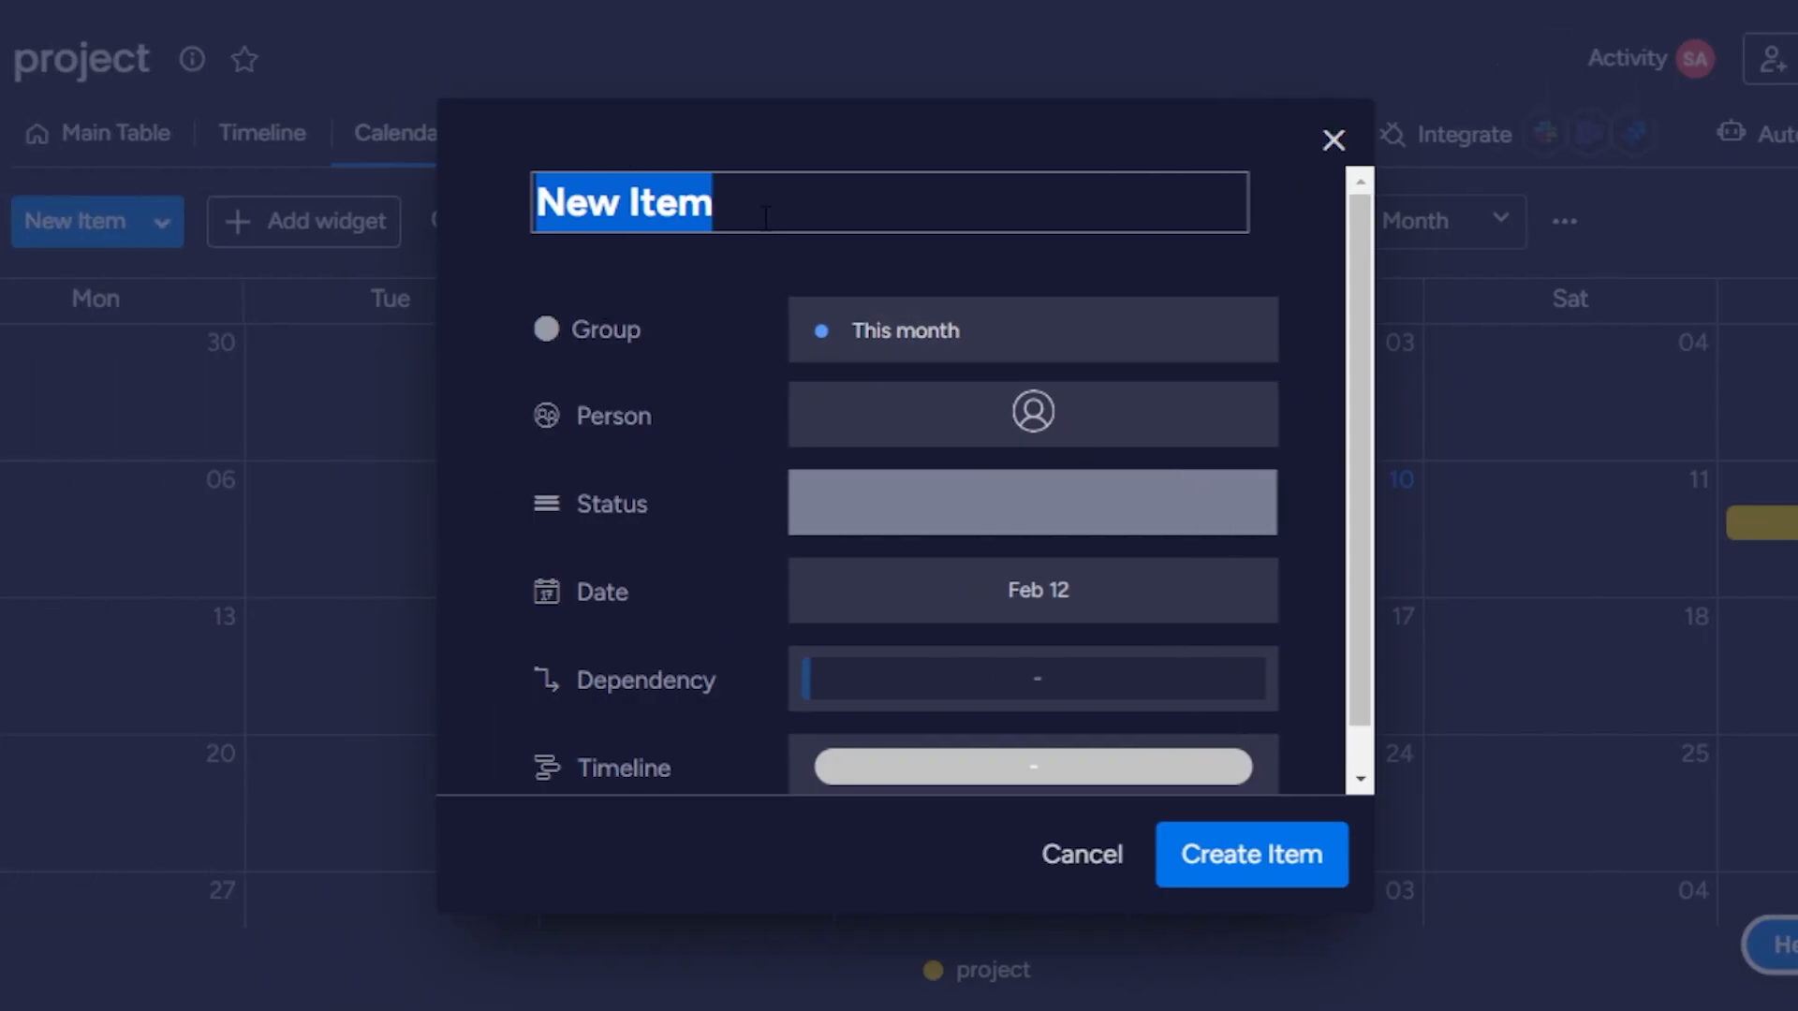
{"action": "key", "text": "BackSpace"}
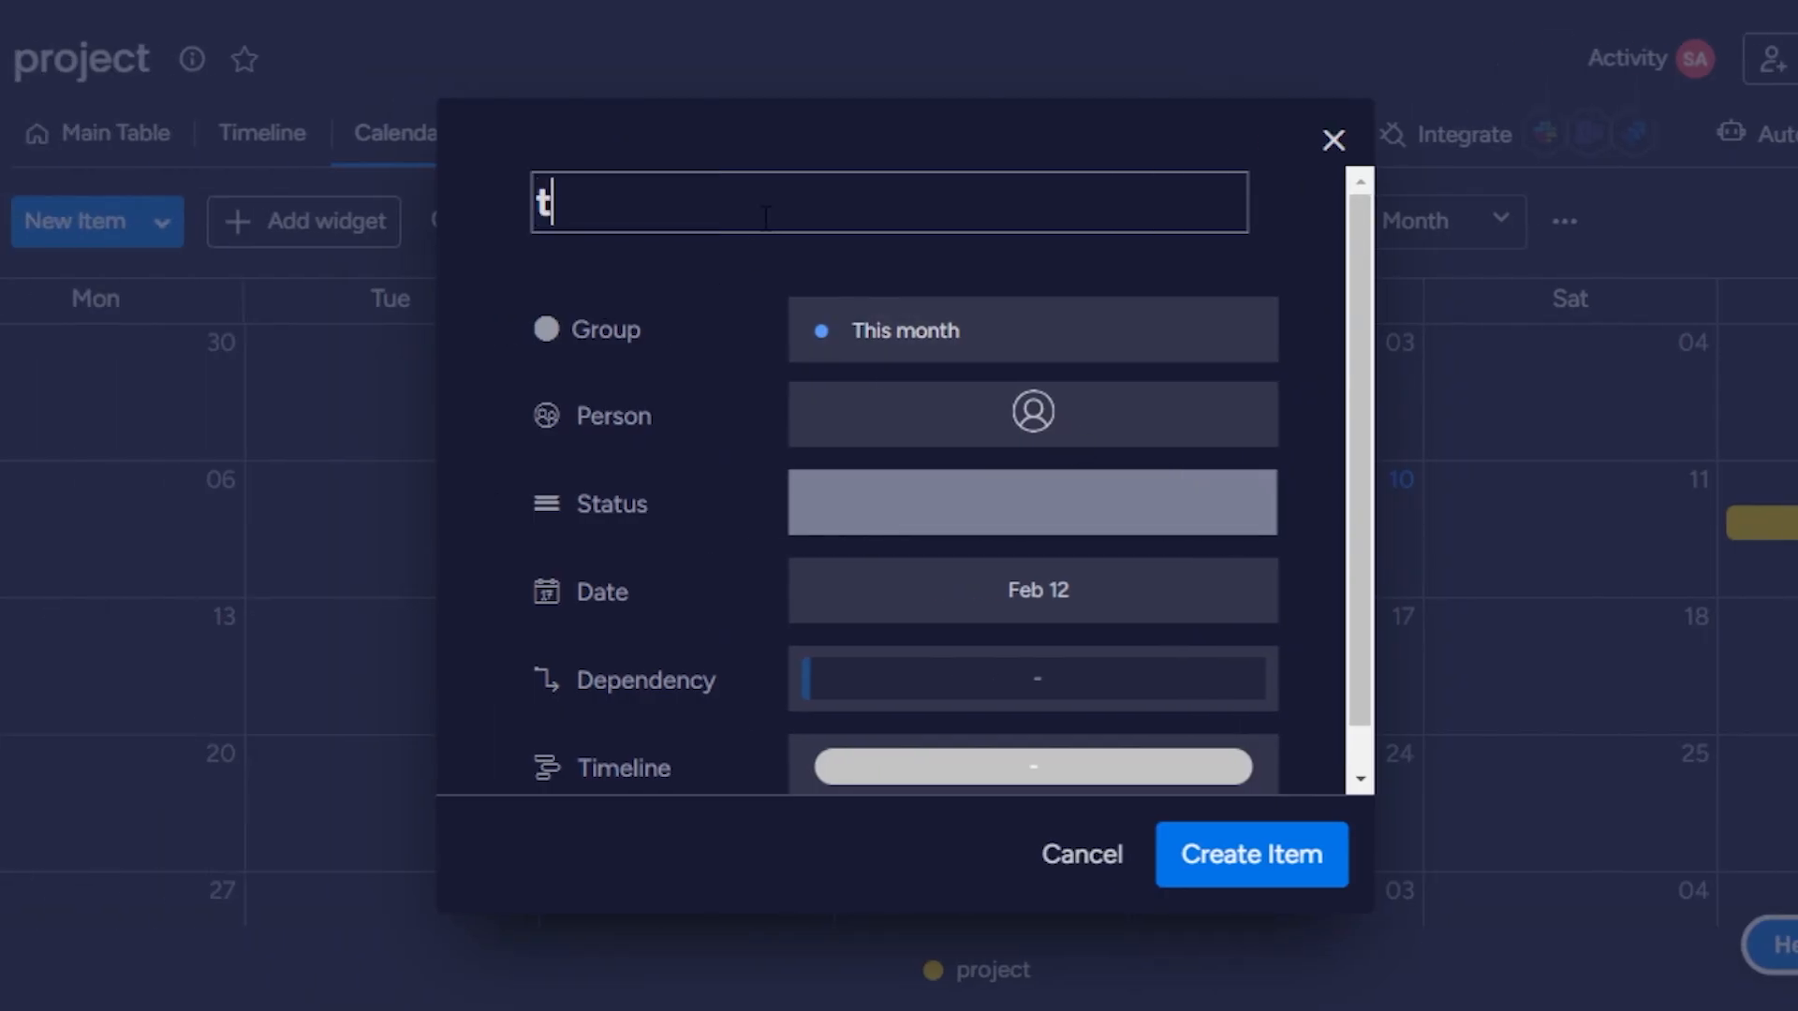
{"action": "left_click", "coordinate": [950, 344]}
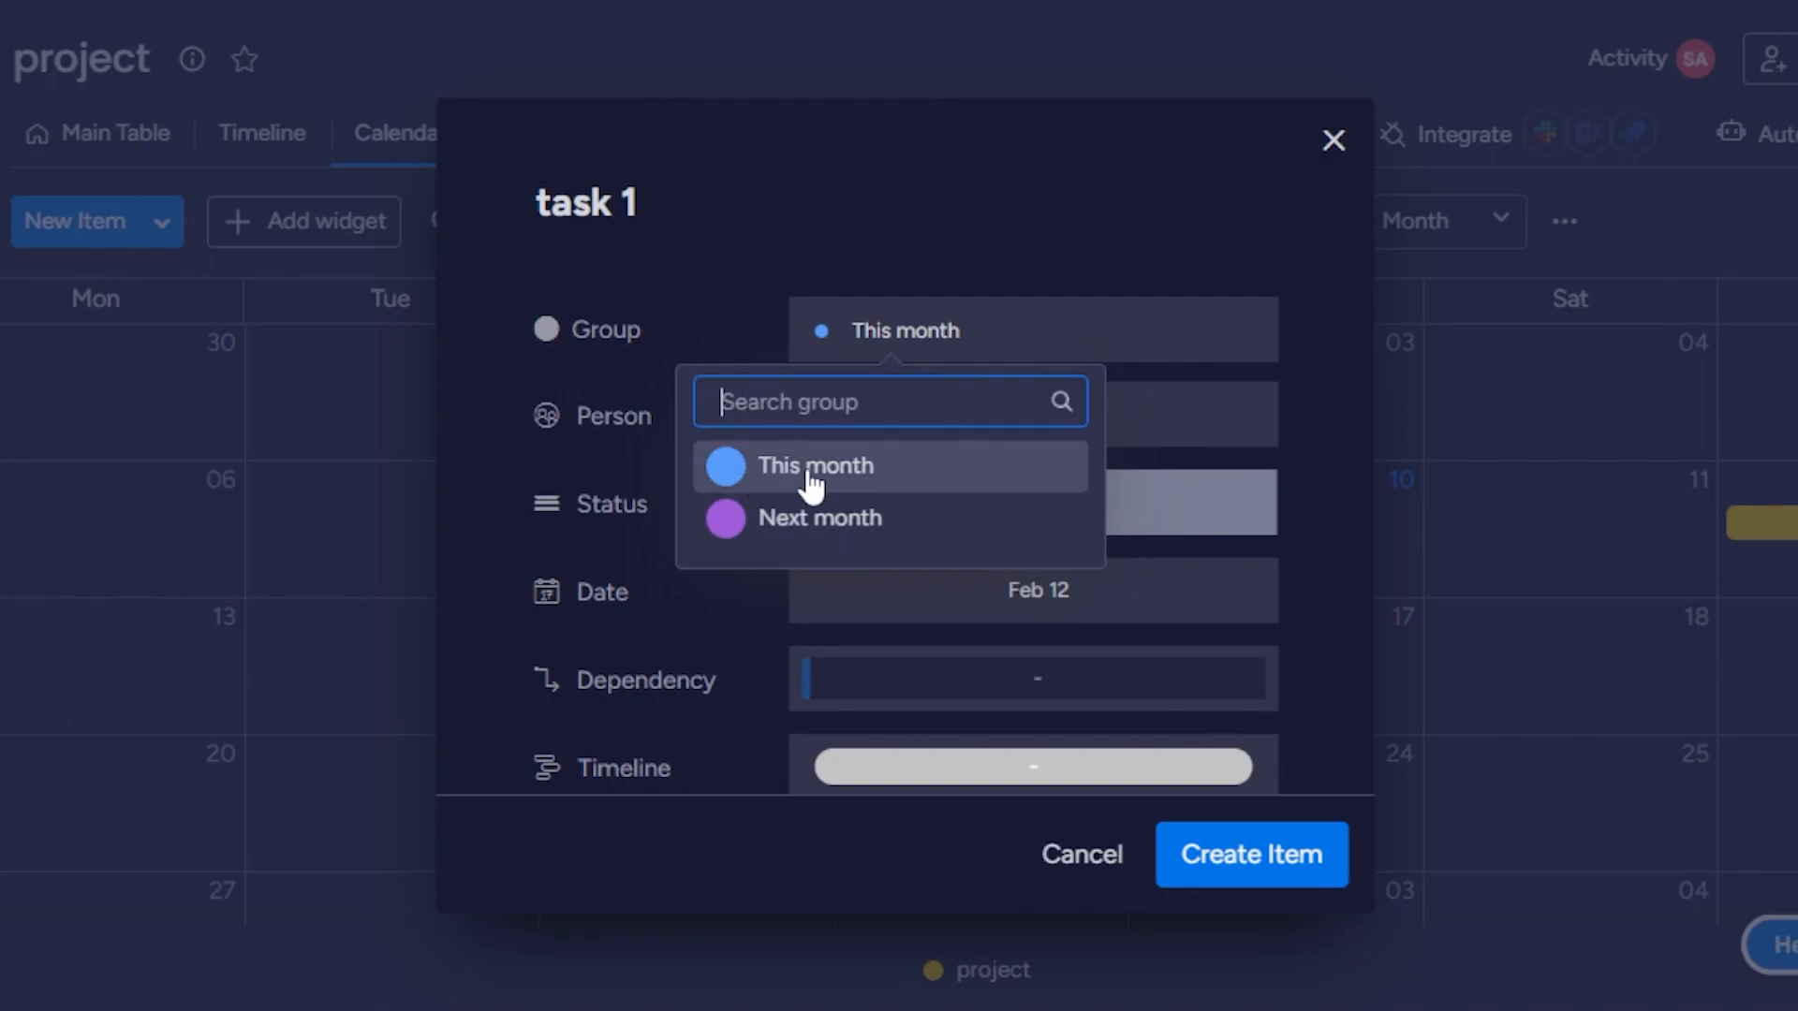
{"action": "left_click", "coordinate": [923, 459]}
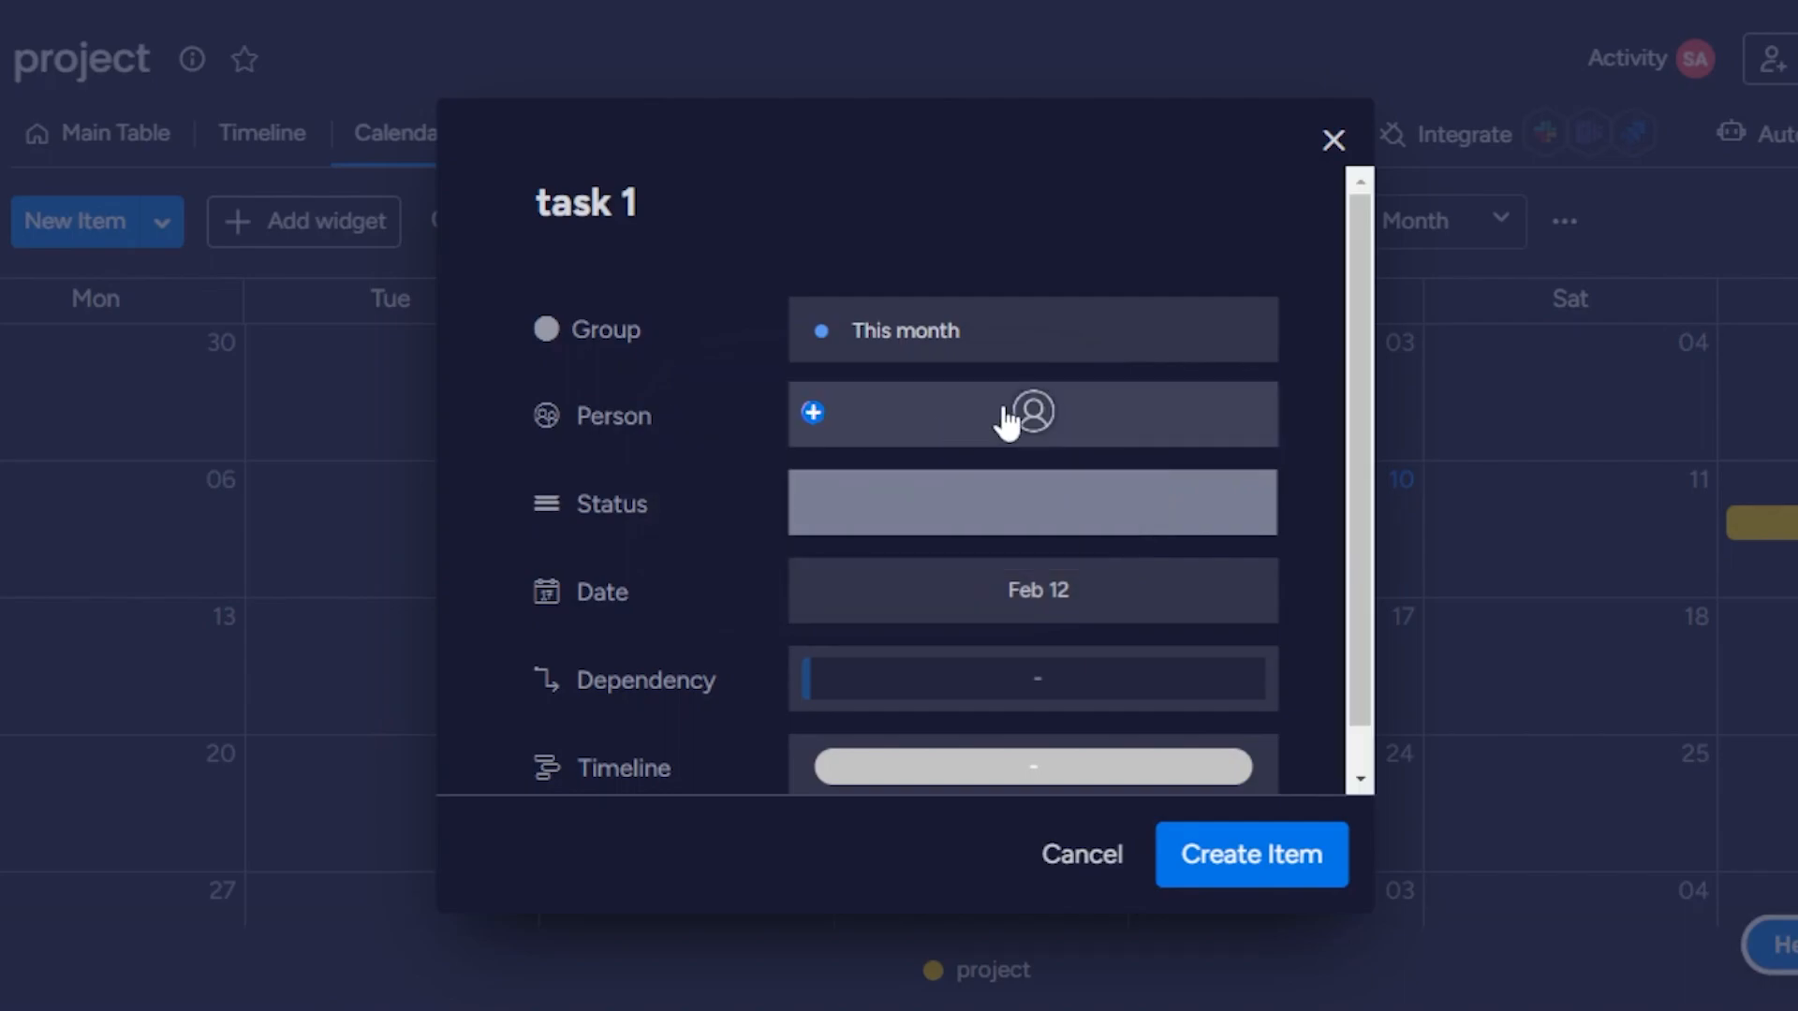
Assign task 1 to the suggested board member and rename the default status label to "to do".
{"action": "left_click", "coordinate": [1023, 418]}
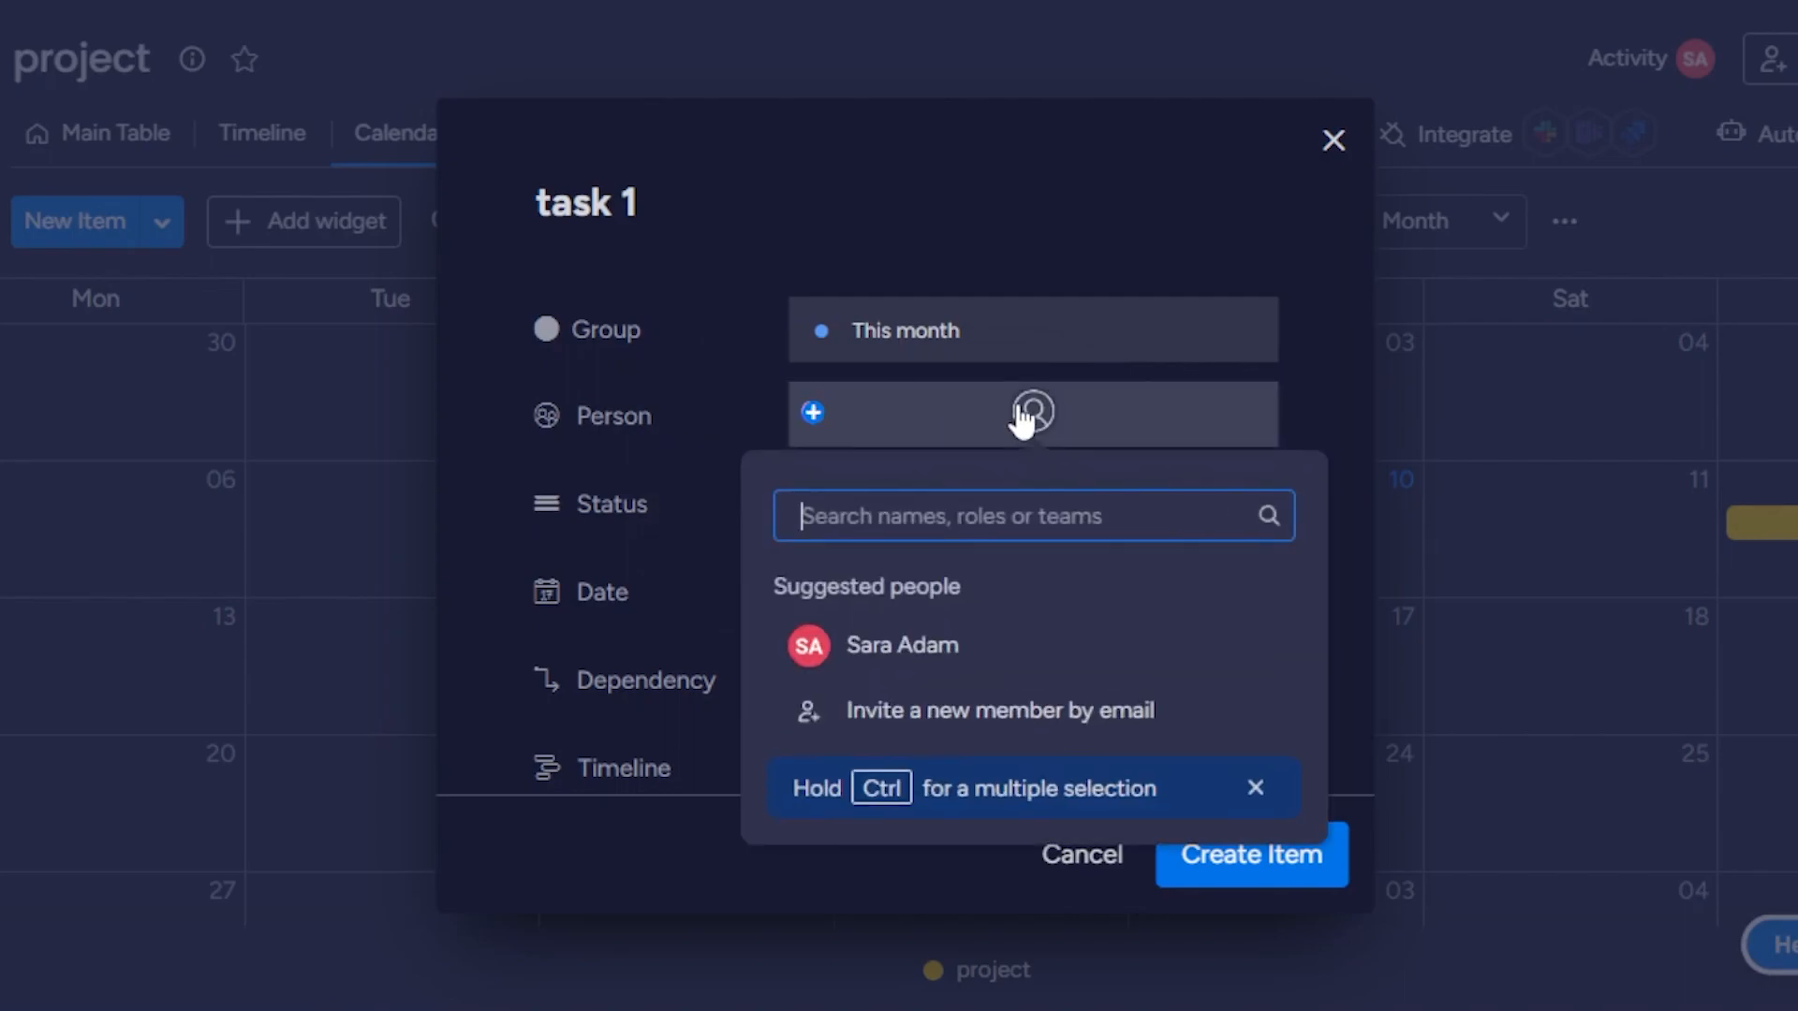
{"action": "left_click", "coordinate": [983, 644]}
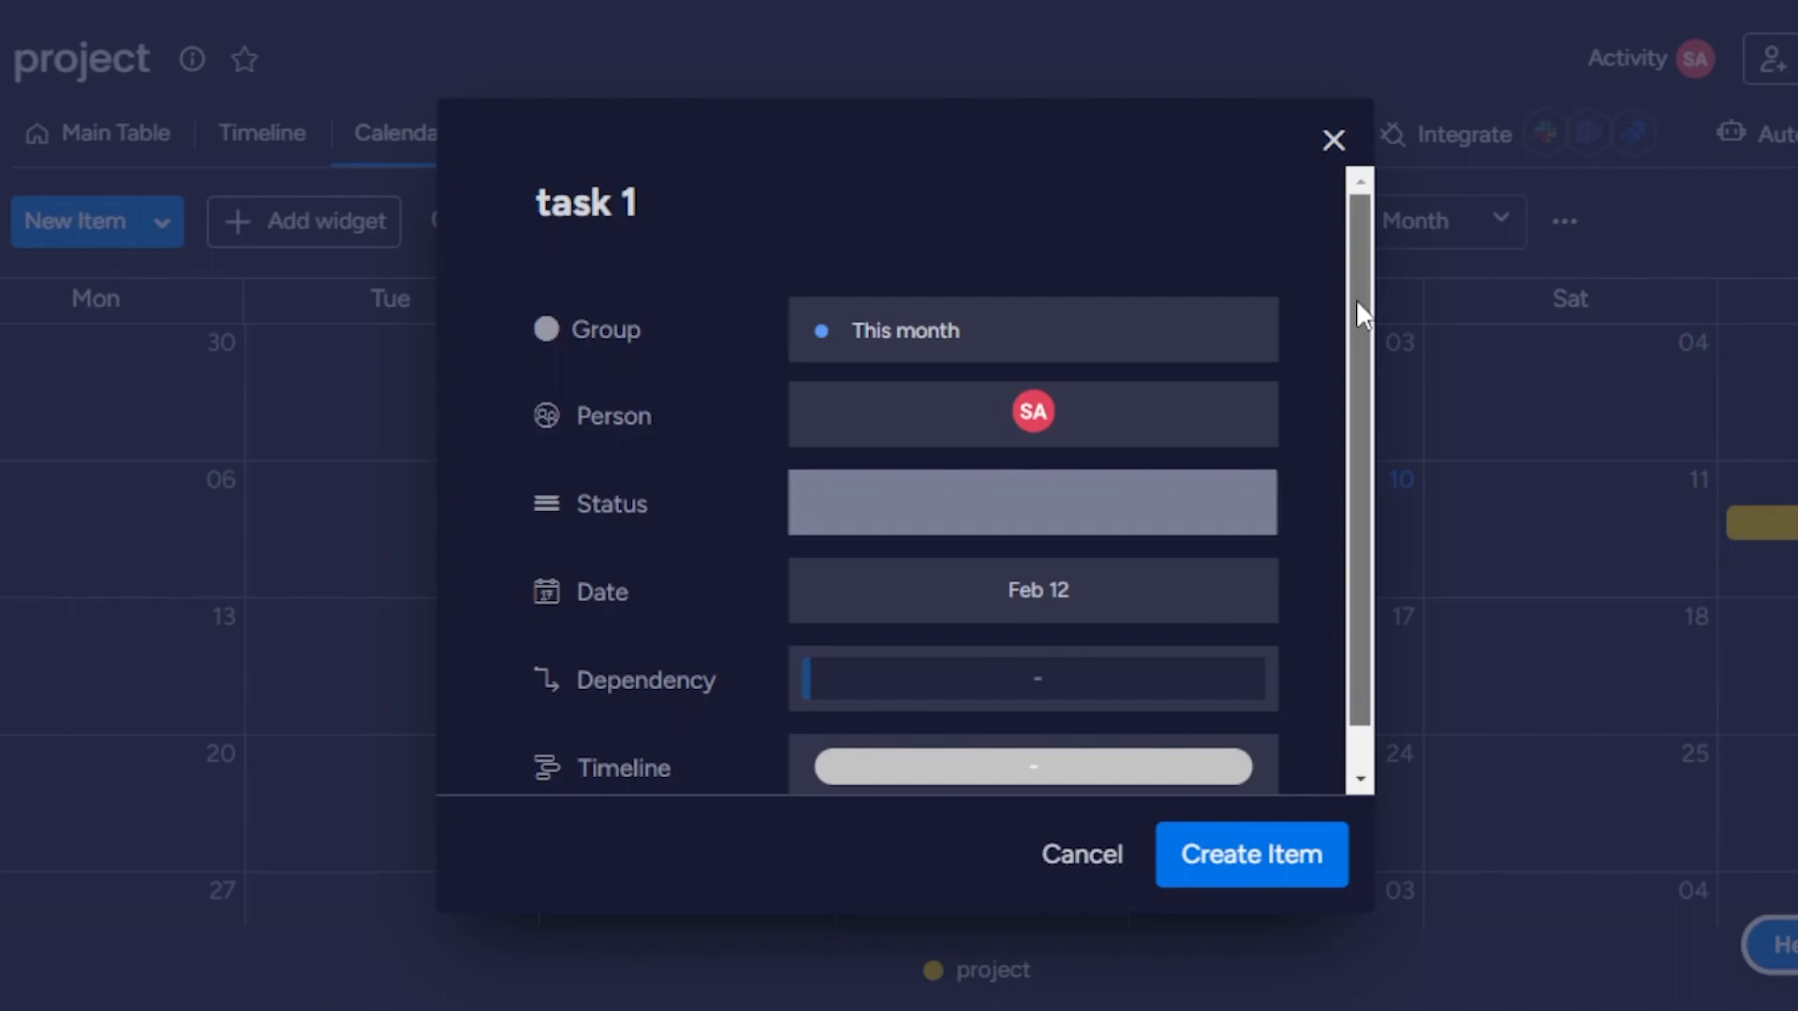
{"action": "left_click_drag", "start_coordinate": [1356, 313], "coordinate": [1365, 474]}
{"action": "left_click", "coordinate": [1036, 463]}
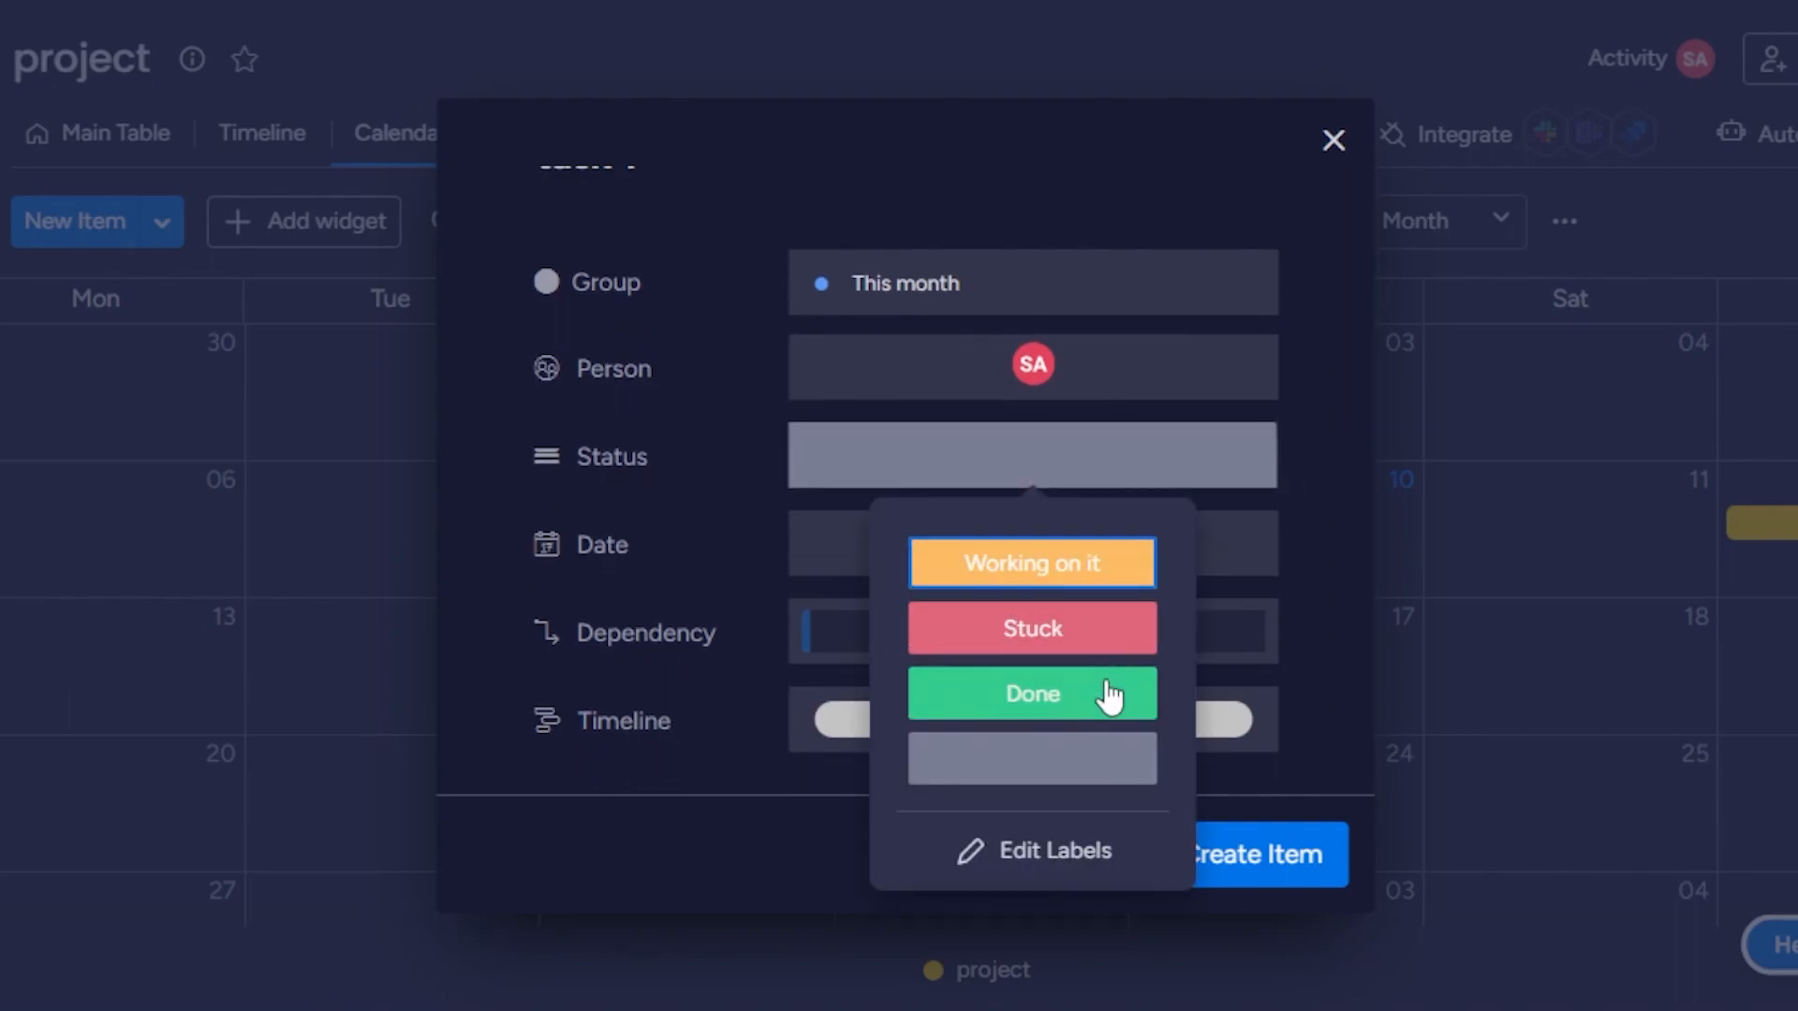
{"action": "left_click", "coordinate": [1033, 852]}
{"action": "left_click", "coordinate": [1022, 757]}
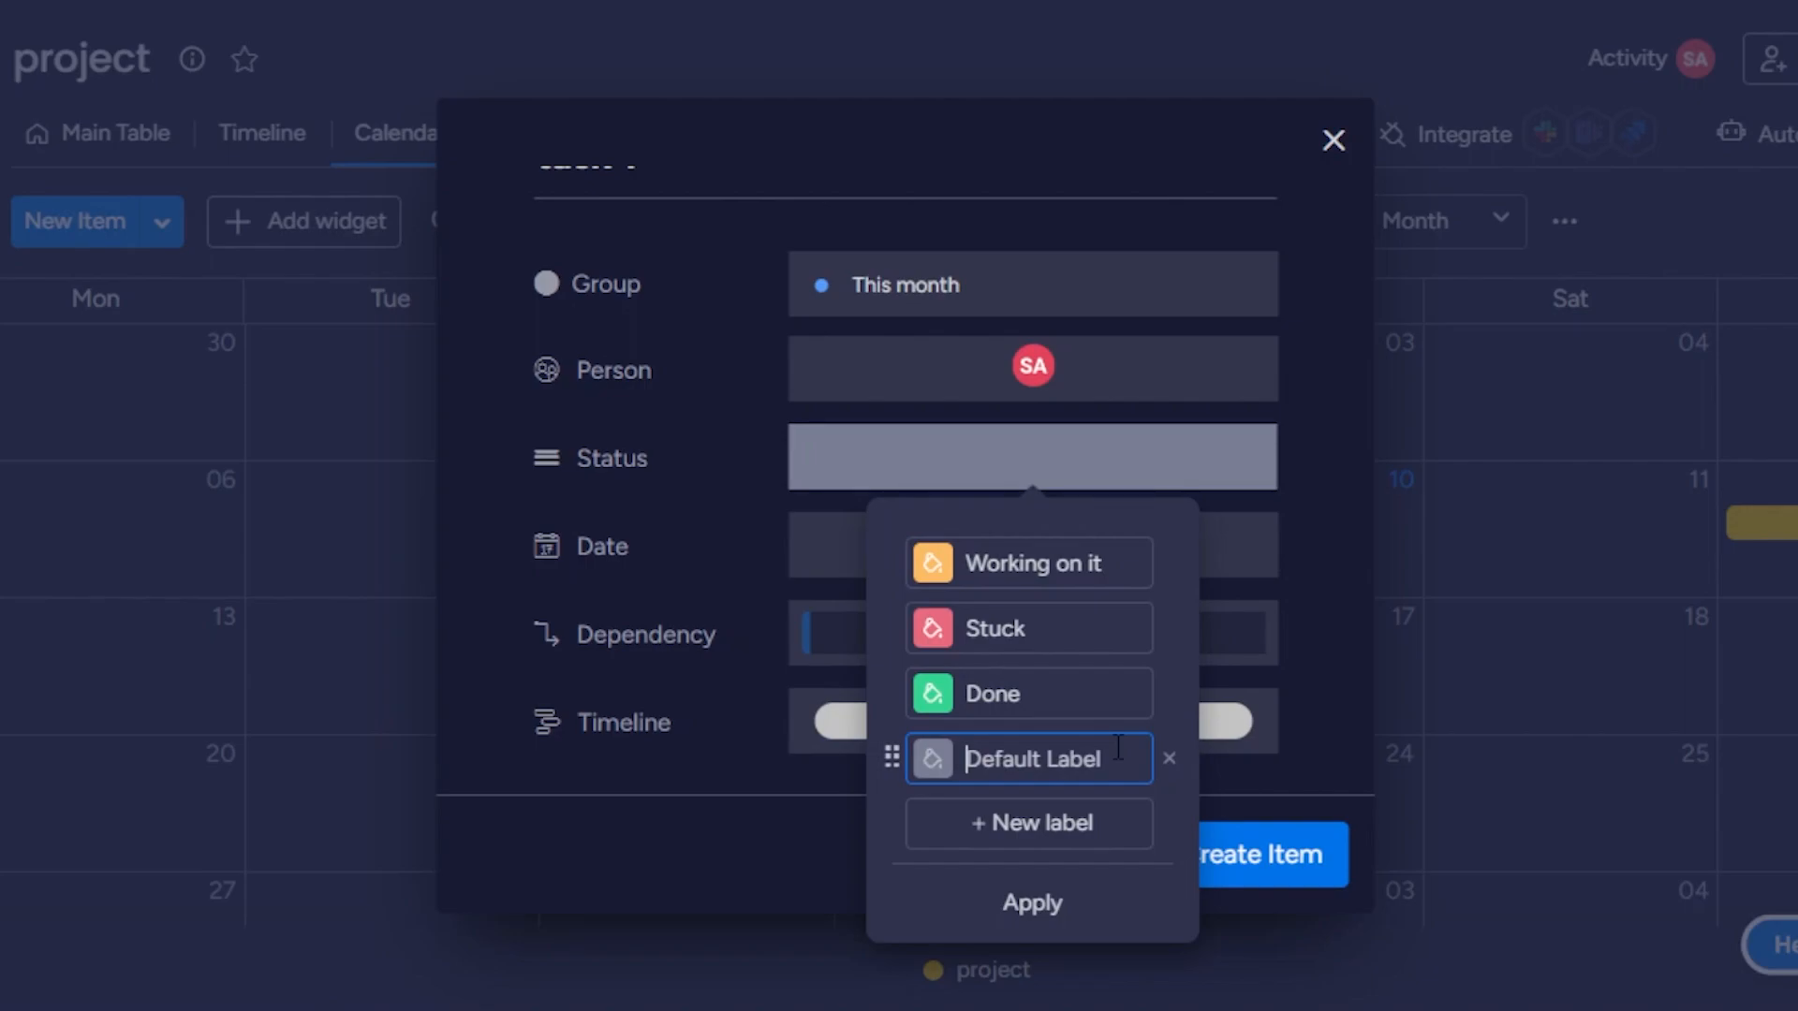
{"action": "type", "text": "to do"}
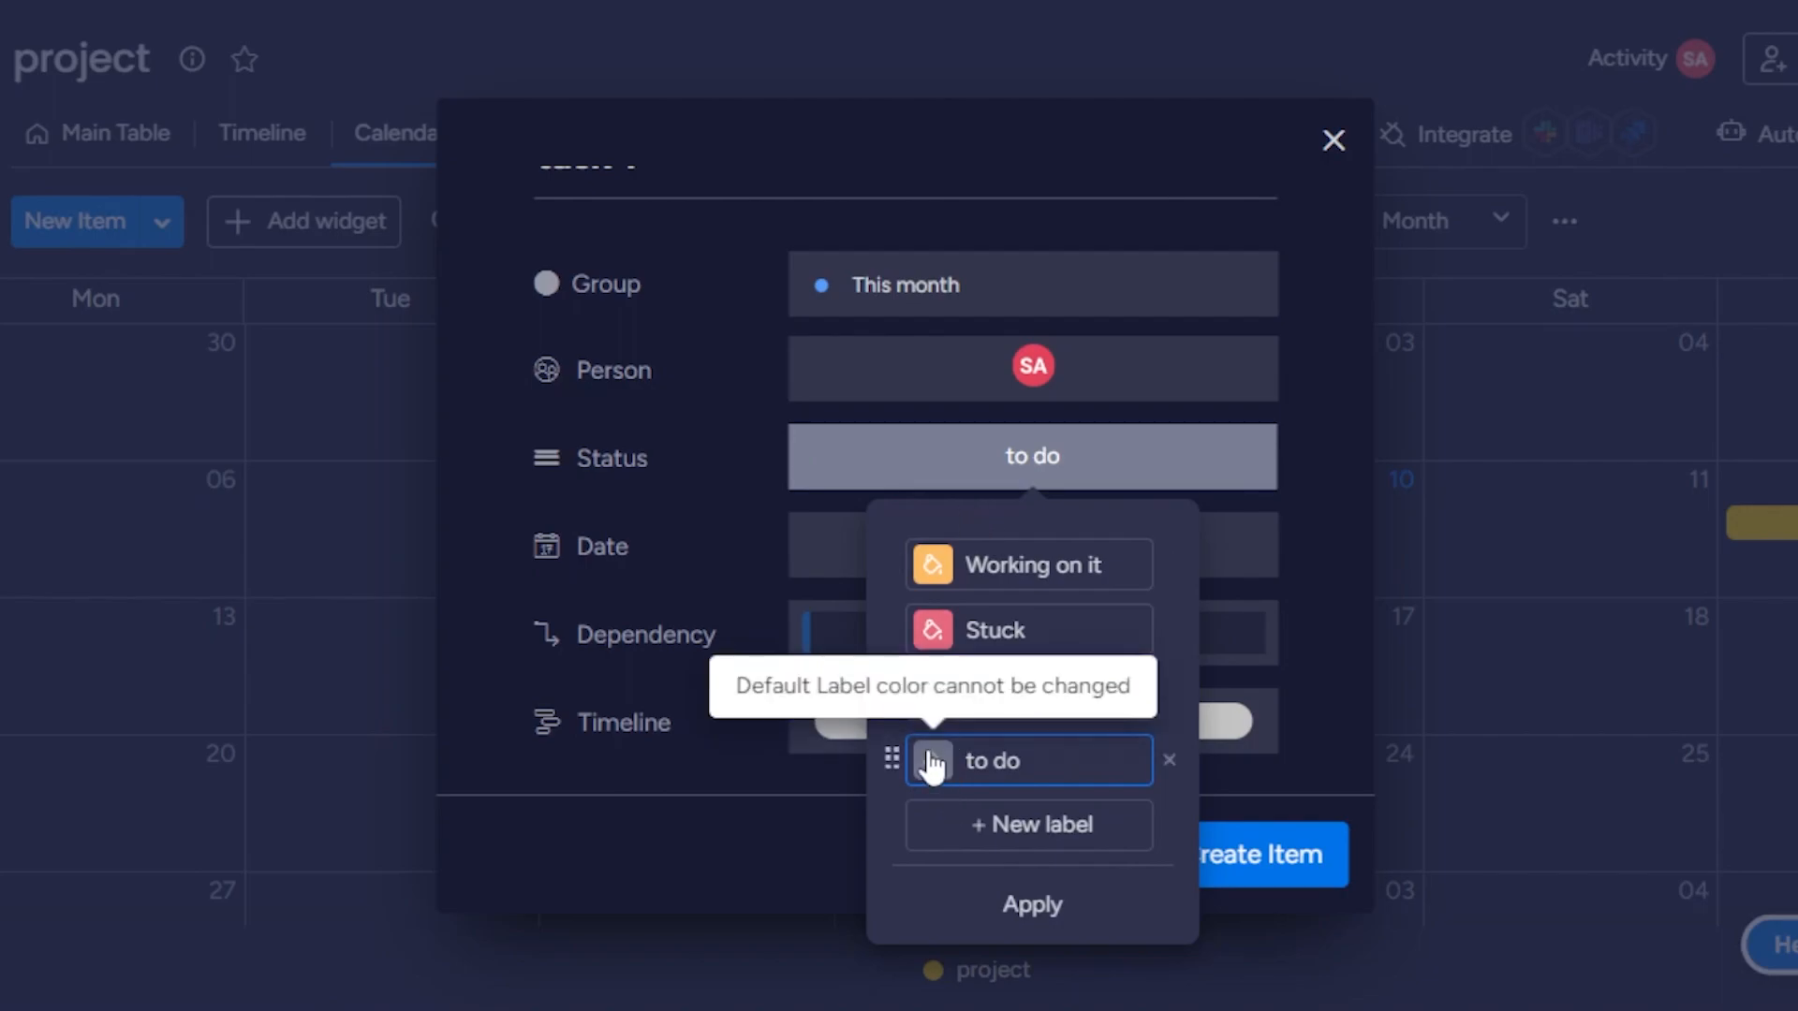
{"action": "left_click", "coordinate": [1036, 904]}
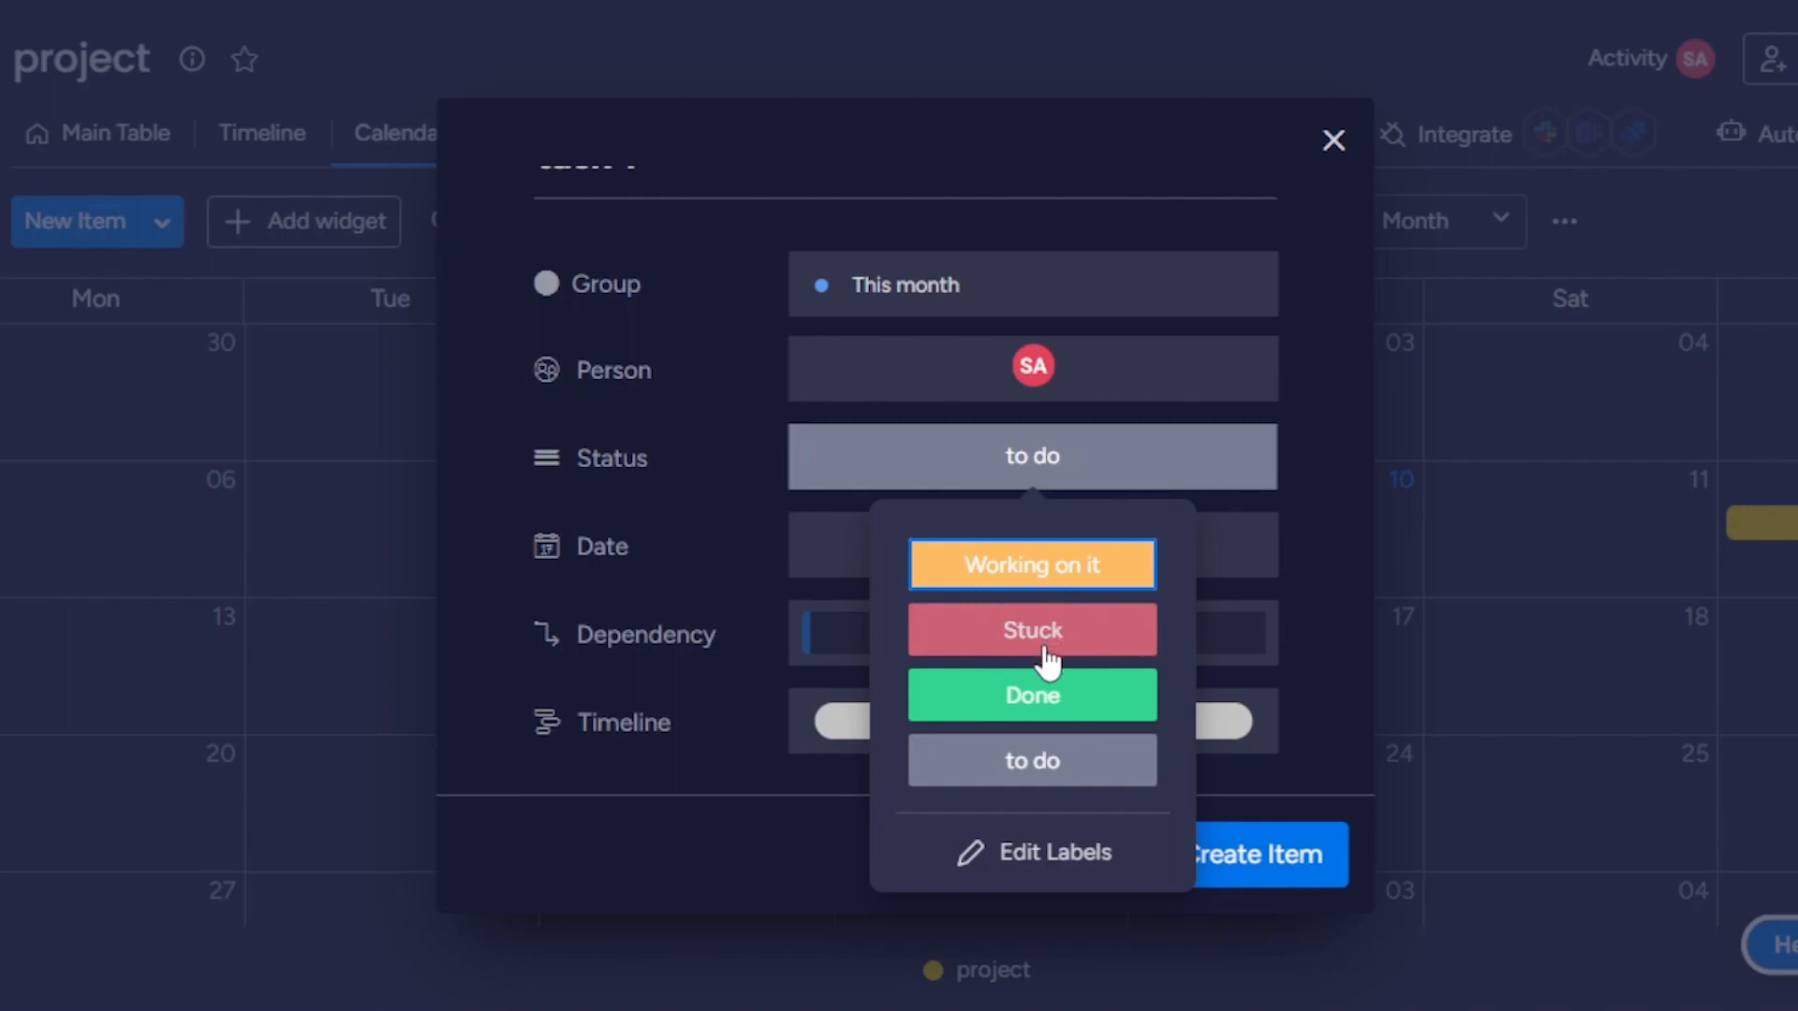
Set the status of task 1 to Working on it and create the item.
{"action": "left_click", "coordinate": [1044, 570]}
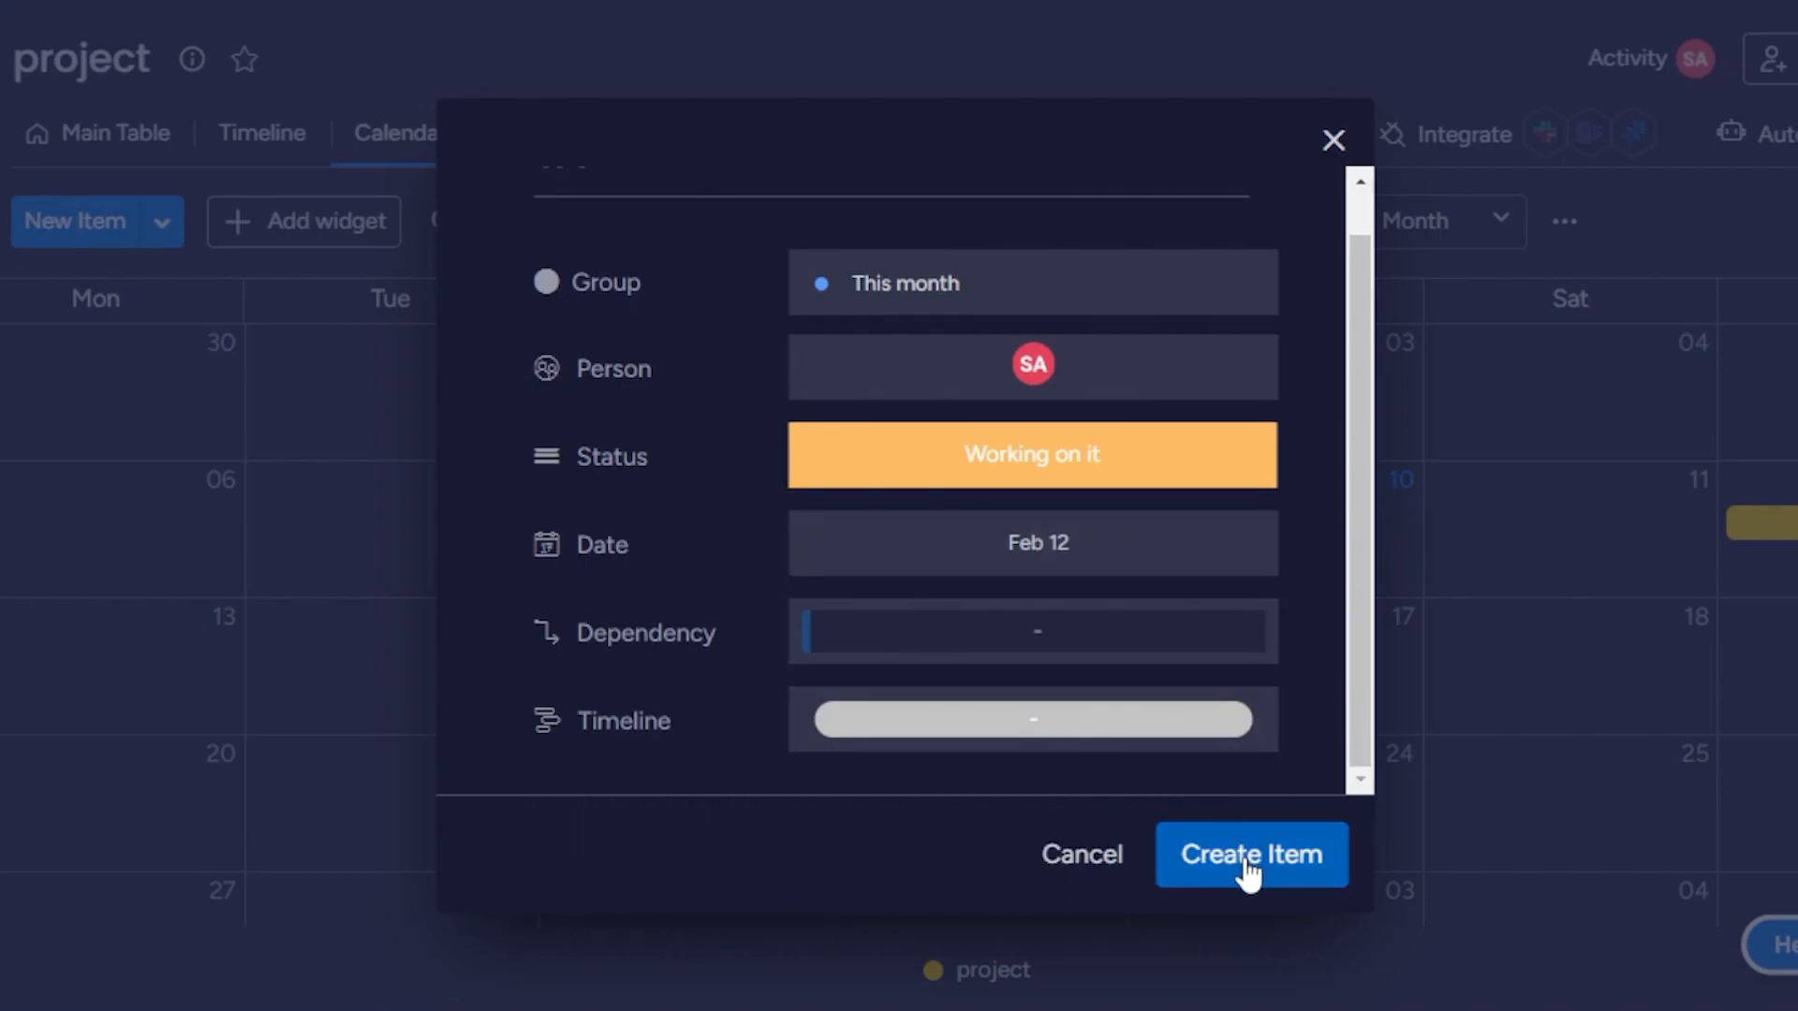
{"action": "left_click", "coordinate": [1245, 857]}
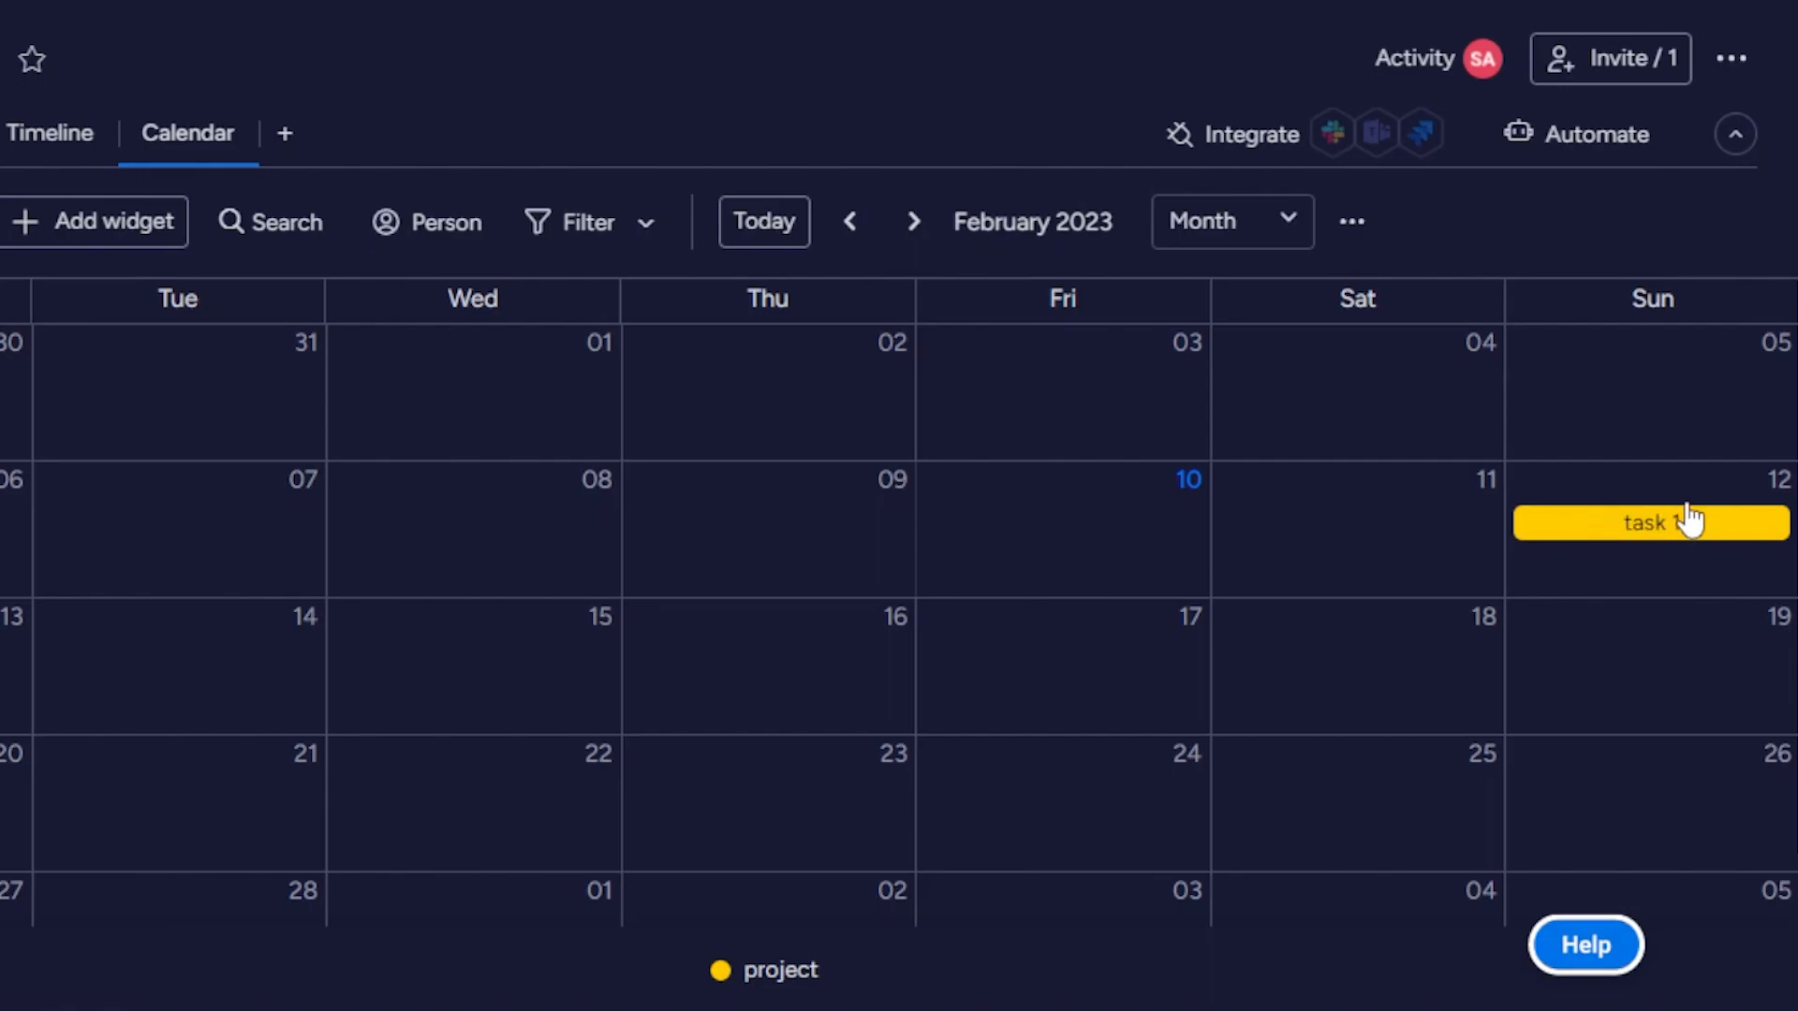
Create a calendar item named task 2 on February 13, assigned to the suggested board member.
{"action": "left_click", "coordinate": [149, 670]}
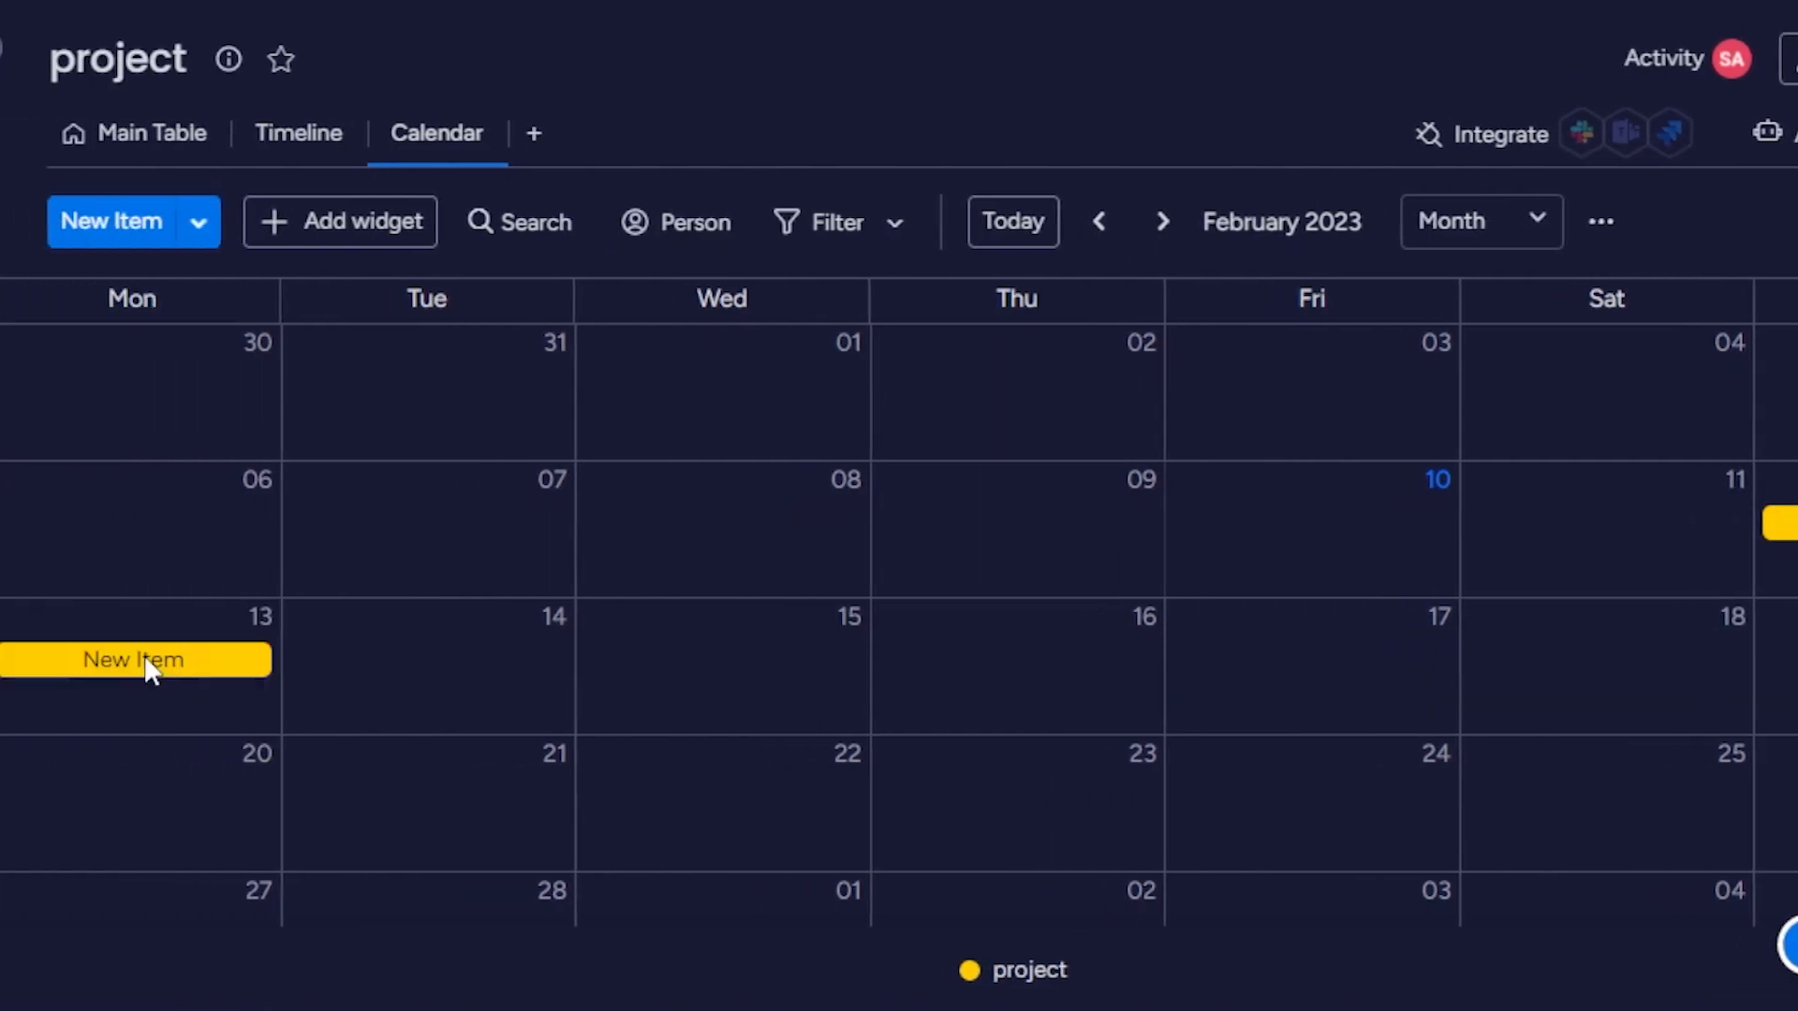
{"action": "key", "text": "BackSpace"}
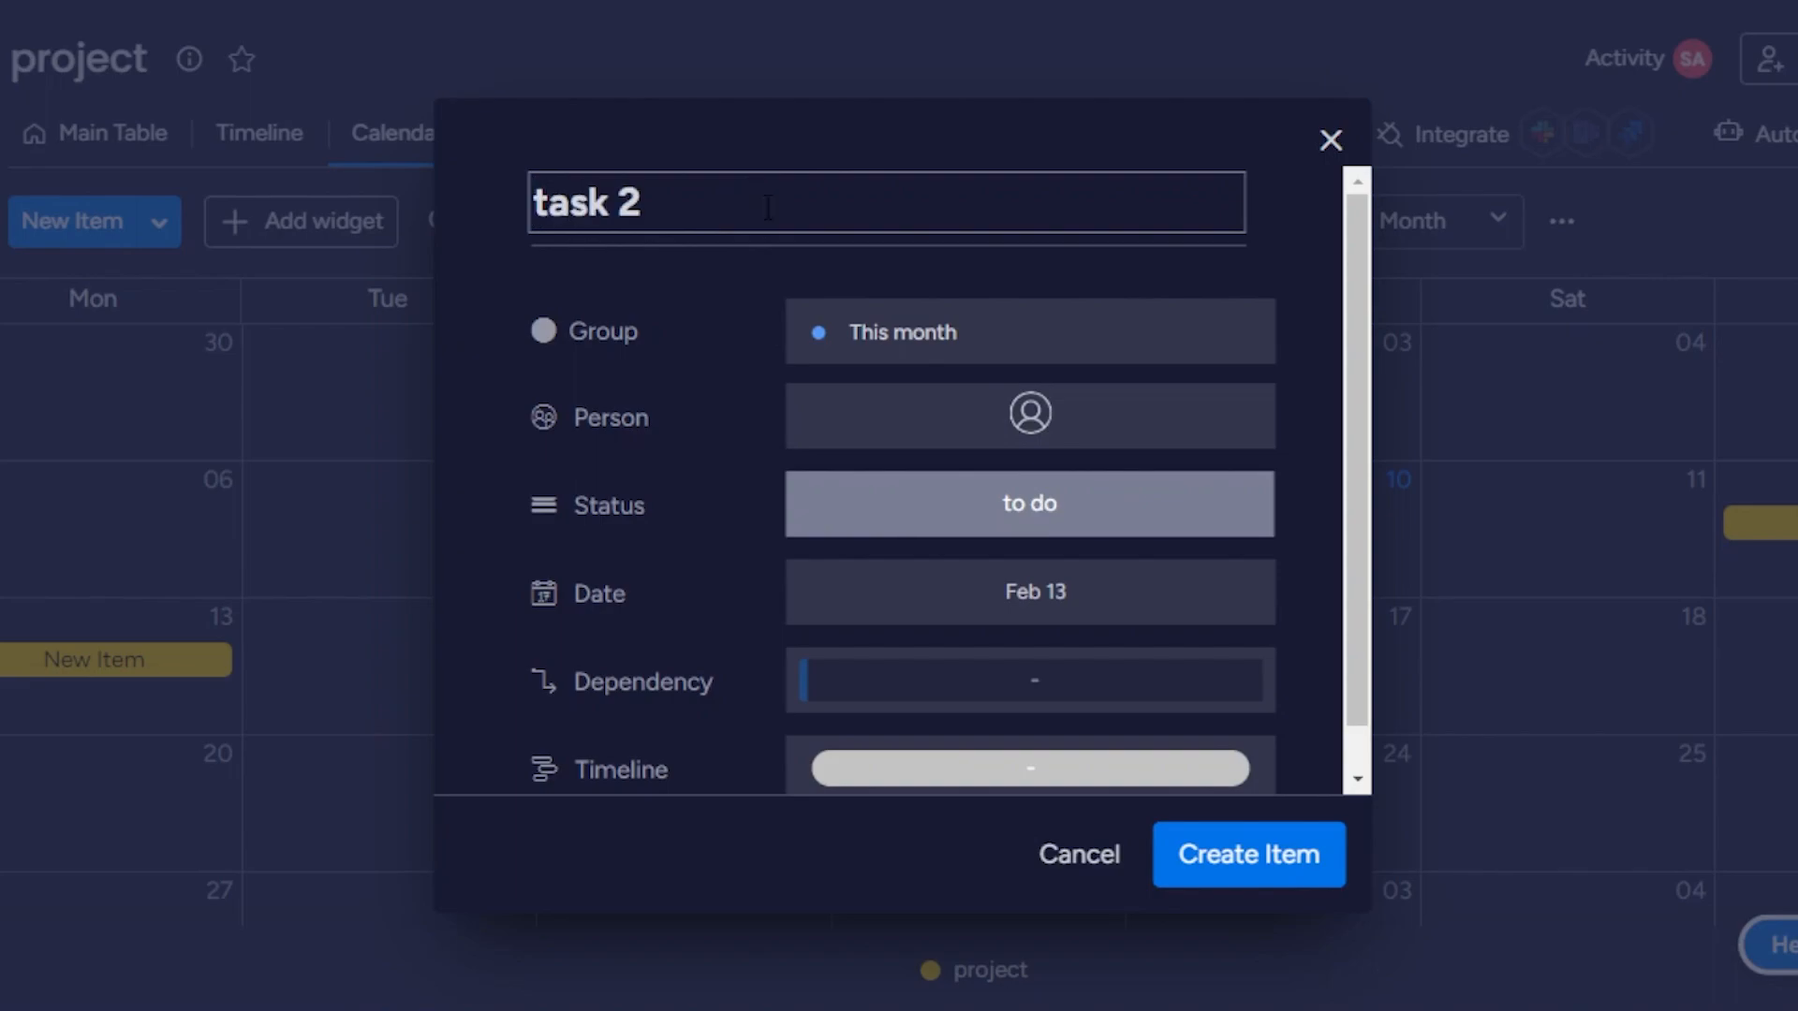
{"action": "left_click", "coordinate": [1026, 426]}
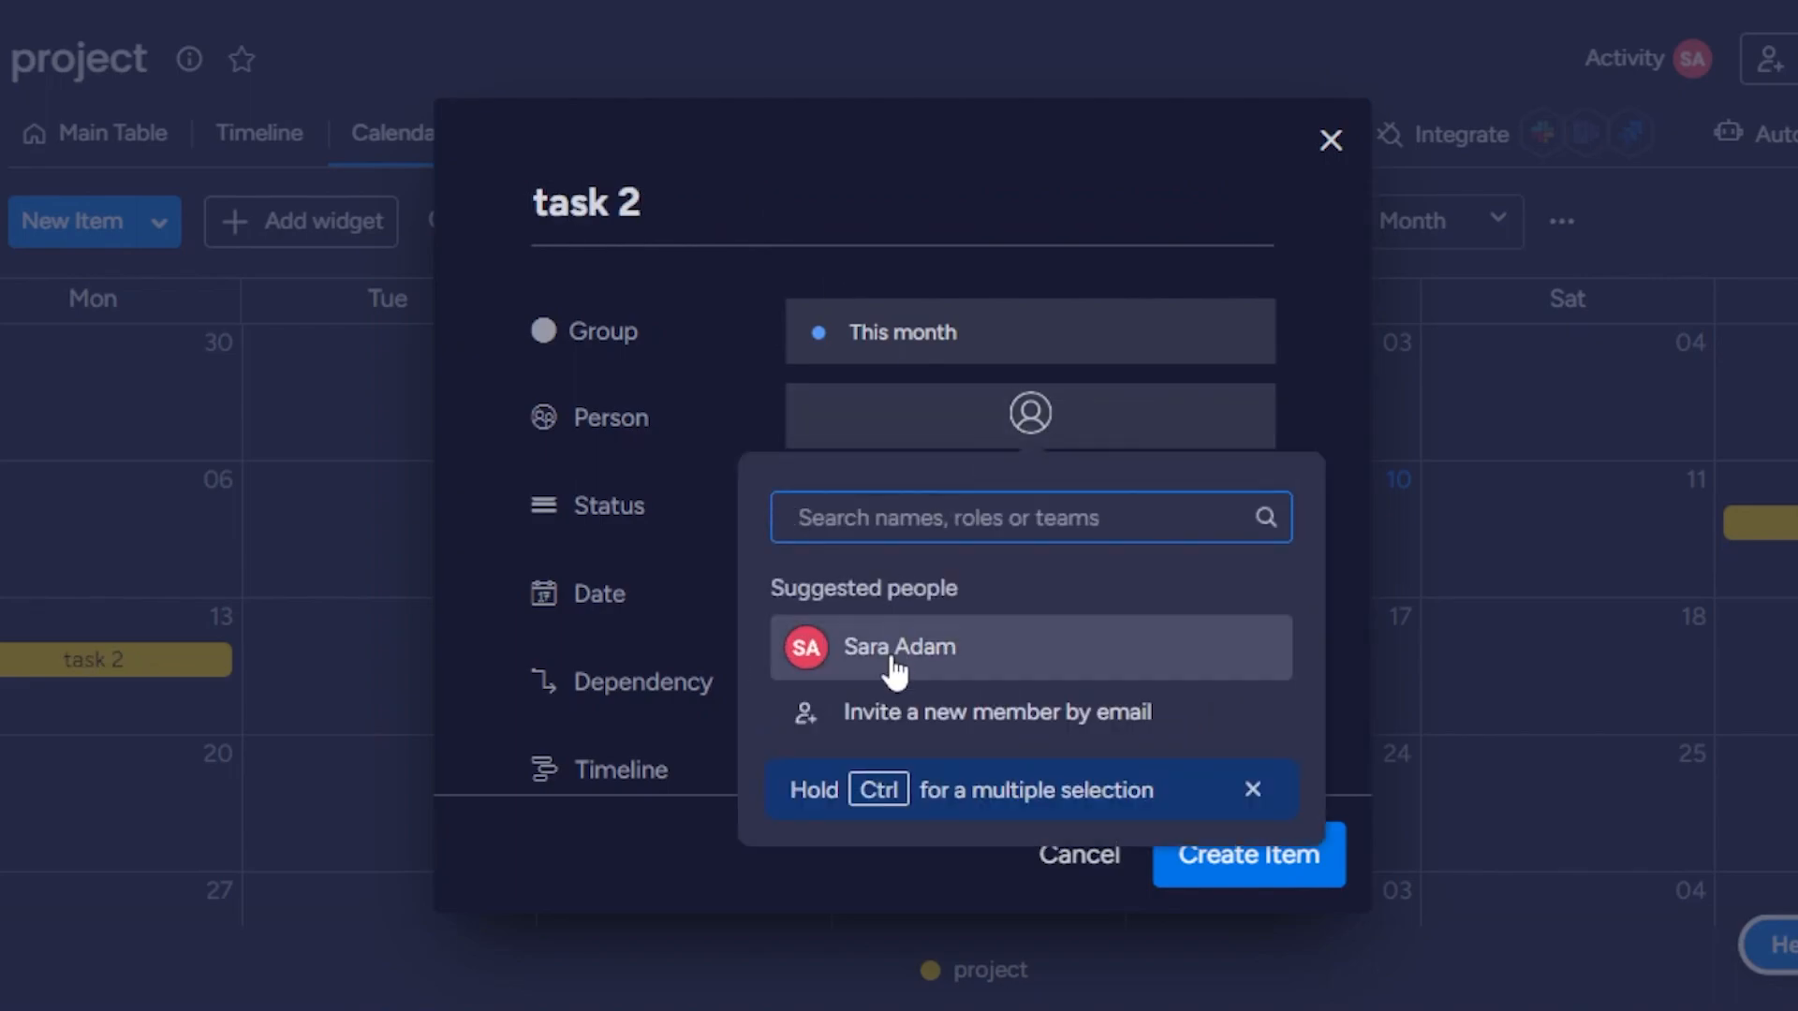
{"action": "left_click", "coordinate": [895, 667]}
{"action": "left_click", "coordinate": [1225, 860]}
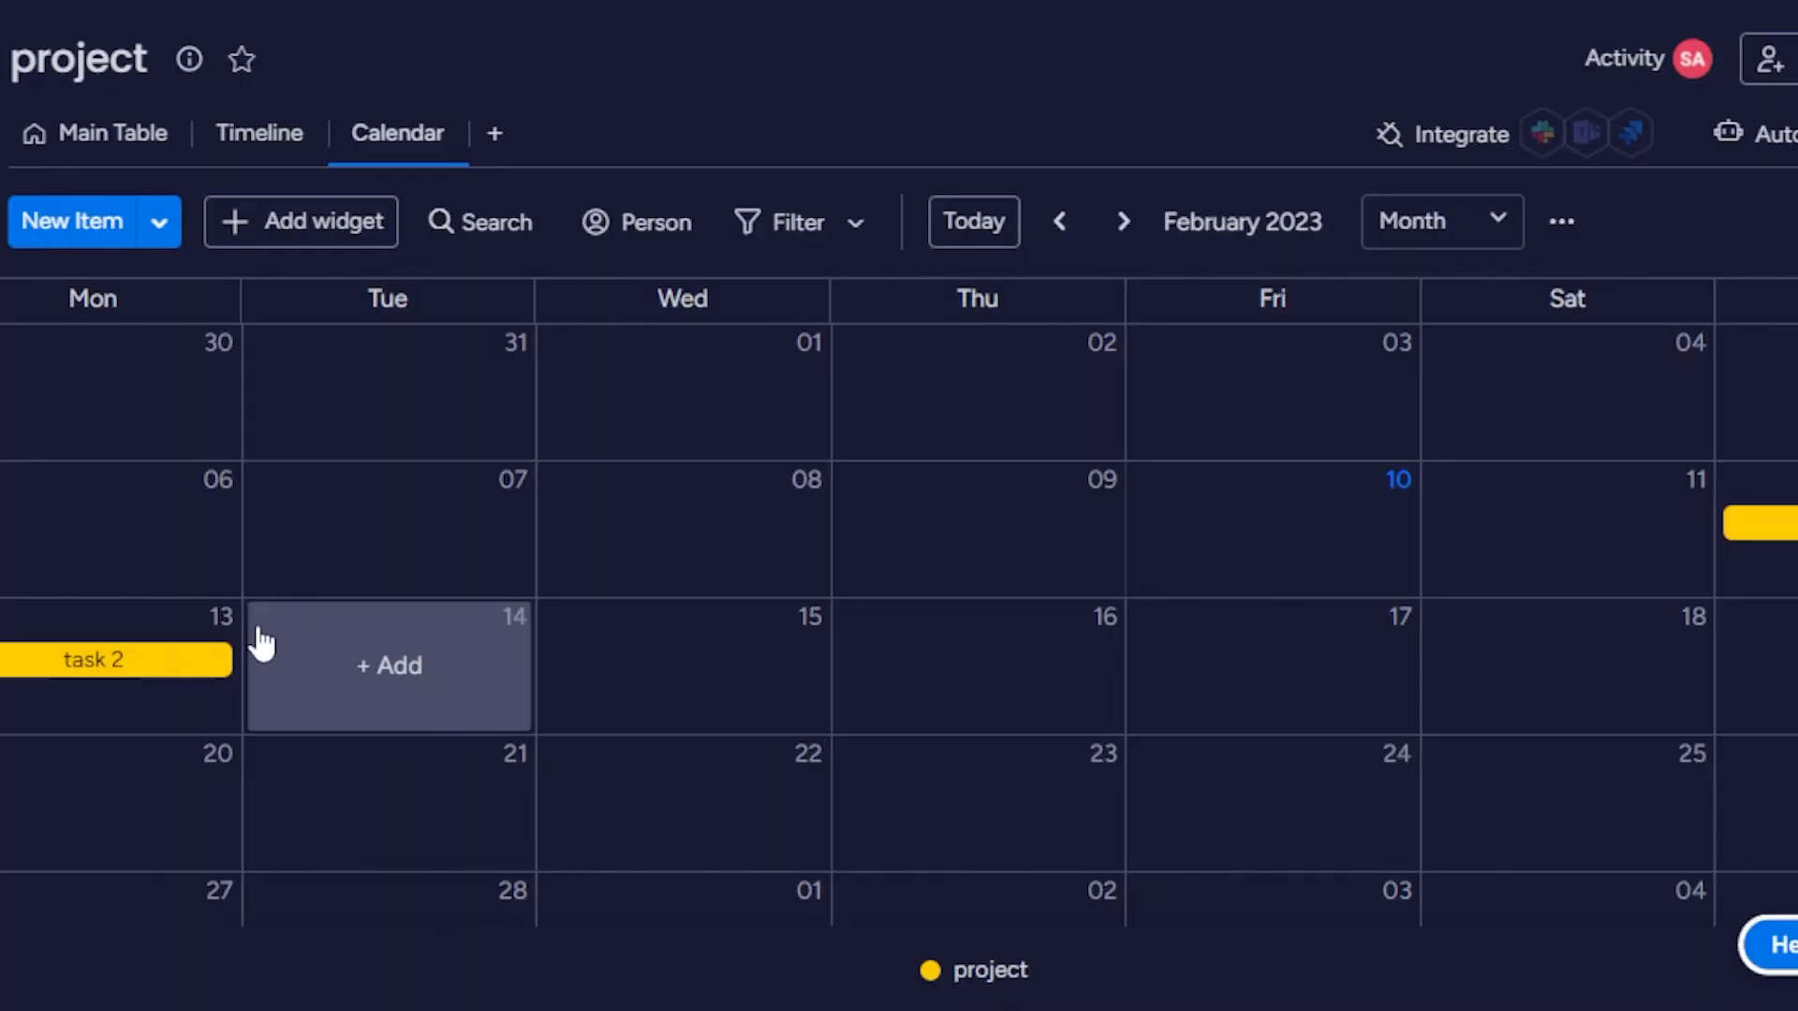
Add a calendar item named task 3 on February 14.
{"action": "left_click", "coordinate": [381, 676]}
{"action": "type", "text": "task 3"}
{"action": "key", "text": "Return"}
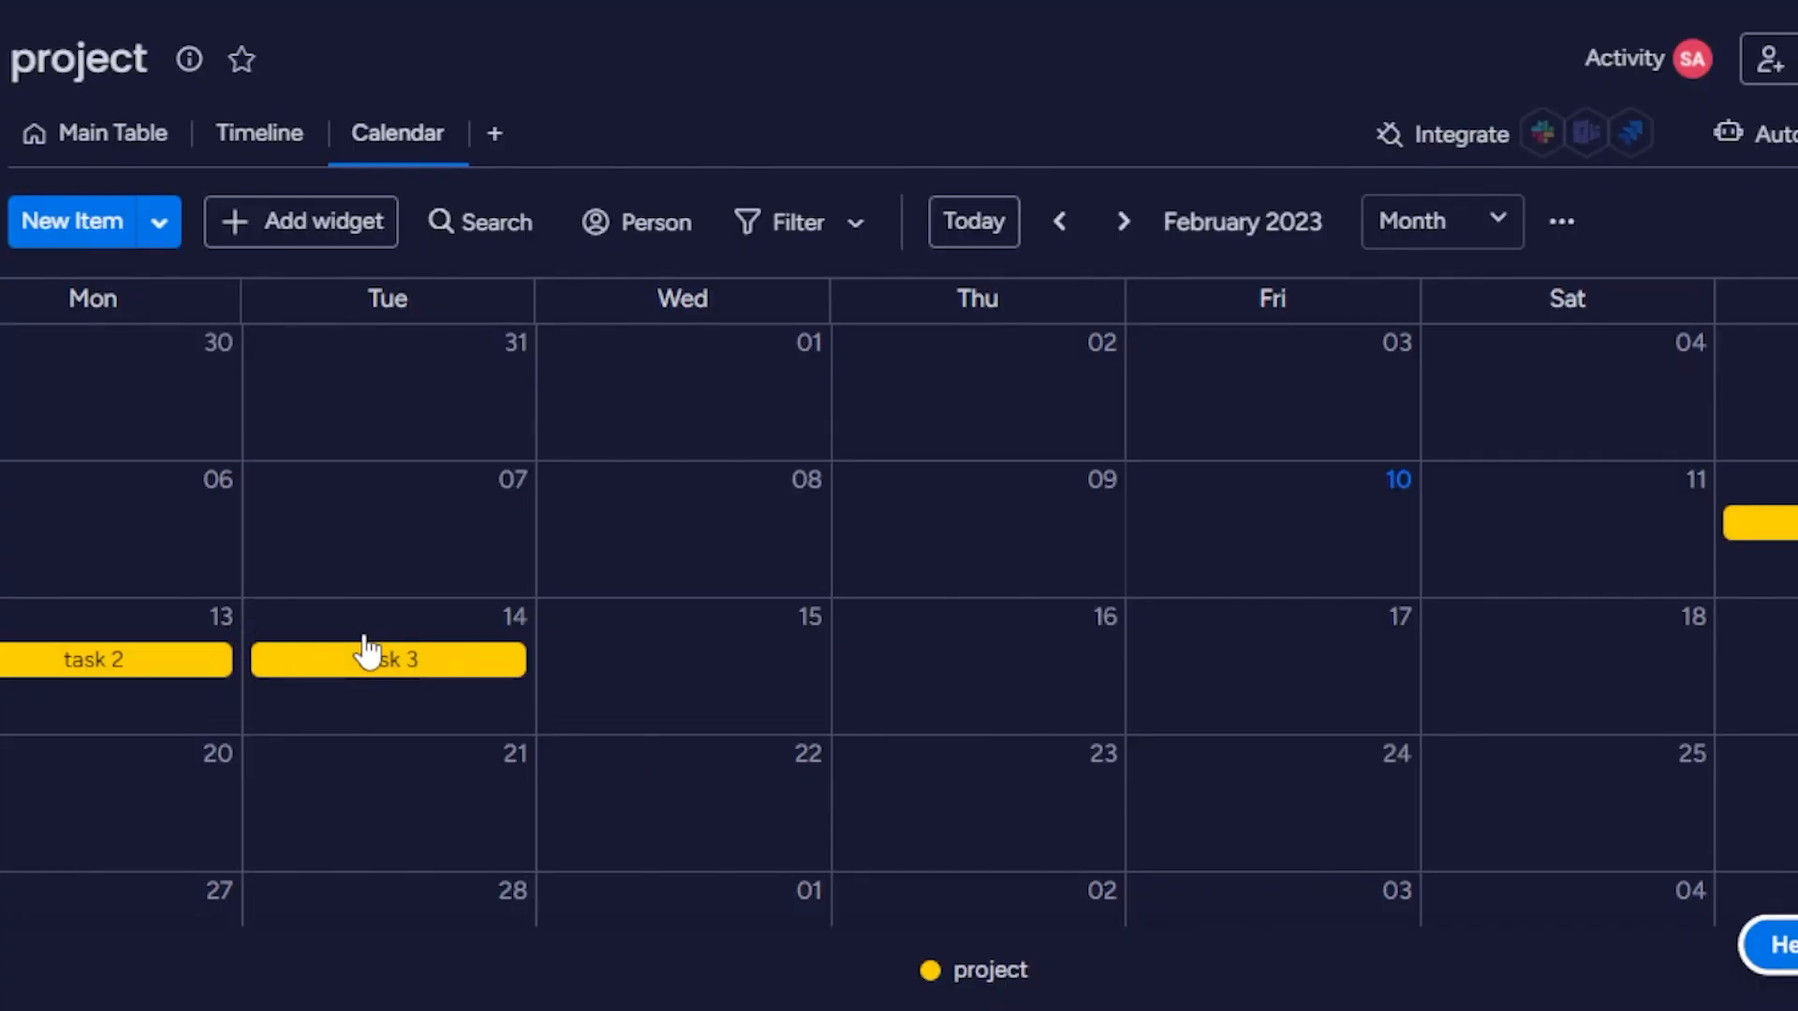
View the calendar by week and by day, and return it to the month layout.
{"action": "left_click", "coordinate": [1459, 240]}
{"action": "left_click", "coordinate": [1457, 343]}
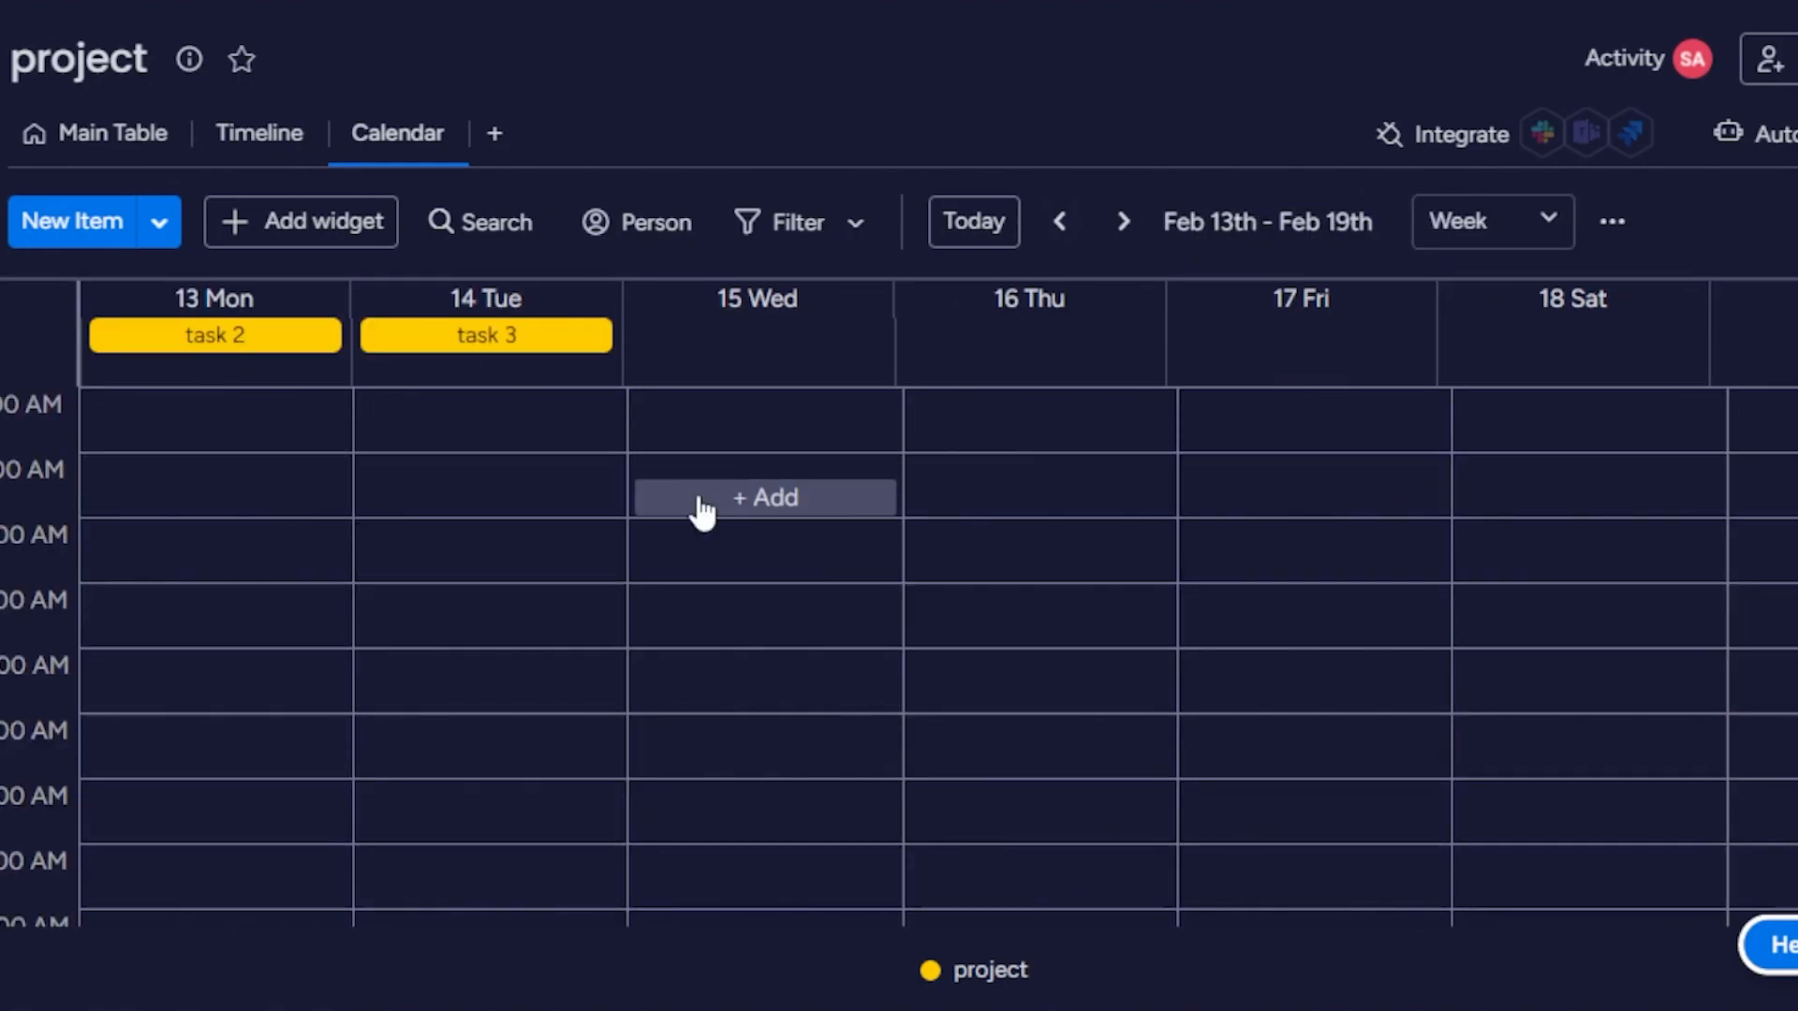
{"action": "left_click", "coordinate": [1501, 237]}
{"action": "left_click", "coordinate": [1468, 423]}
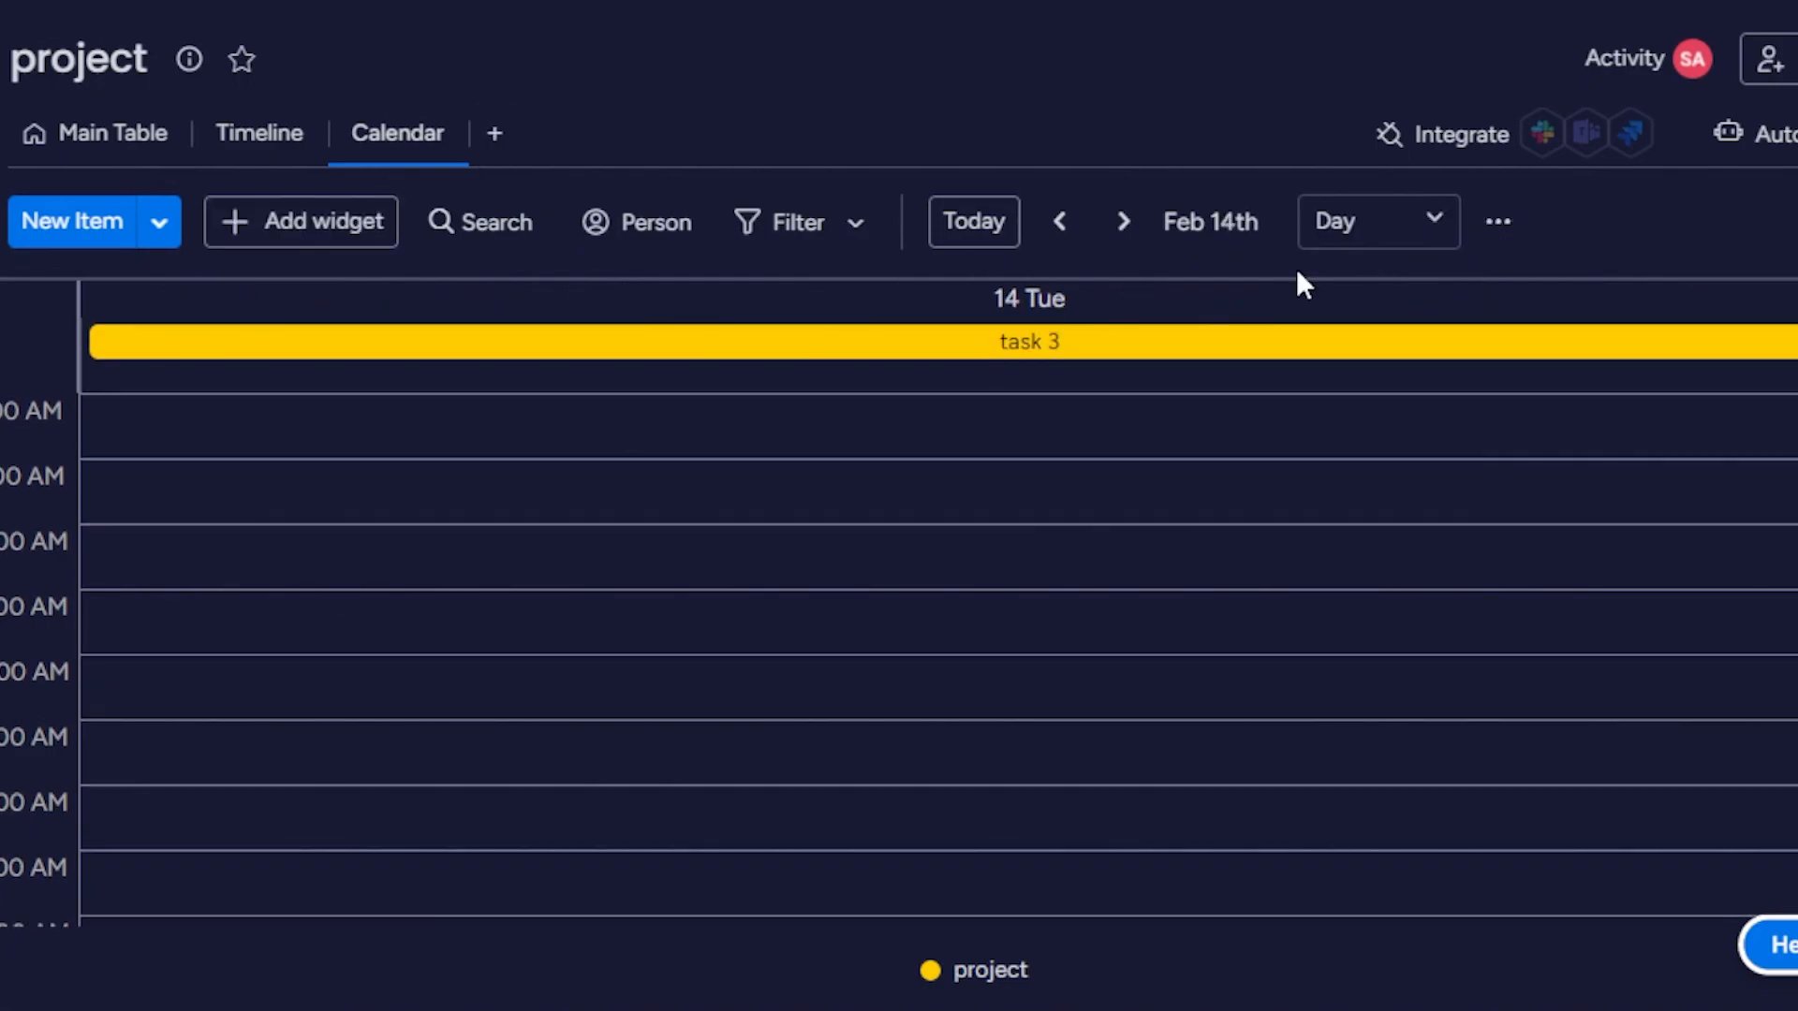
{"action": "left_click", "coordinate": [1345, 246]}
{"action": "left_click", "coordinate": [1319, 286]}
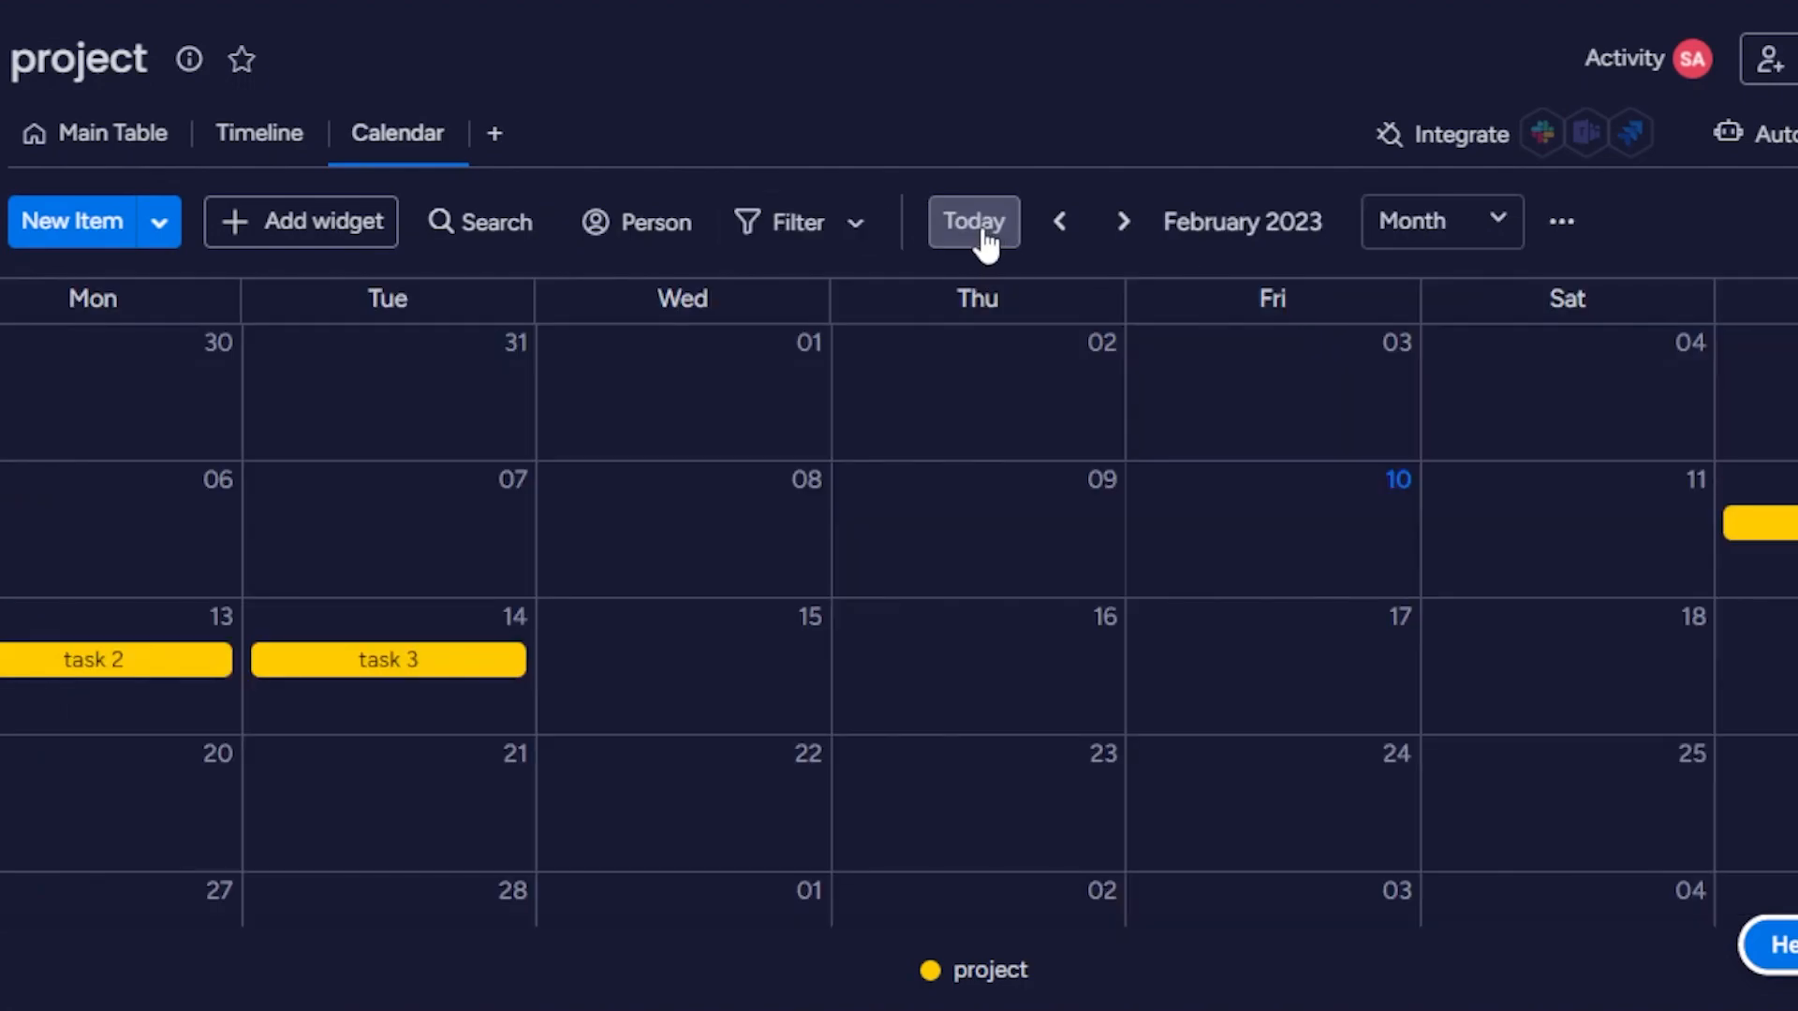
Review the calendar's quick filters, including filtering by person, and the board members list.
{"action": "left_click", "coordinate": [829, 234]}
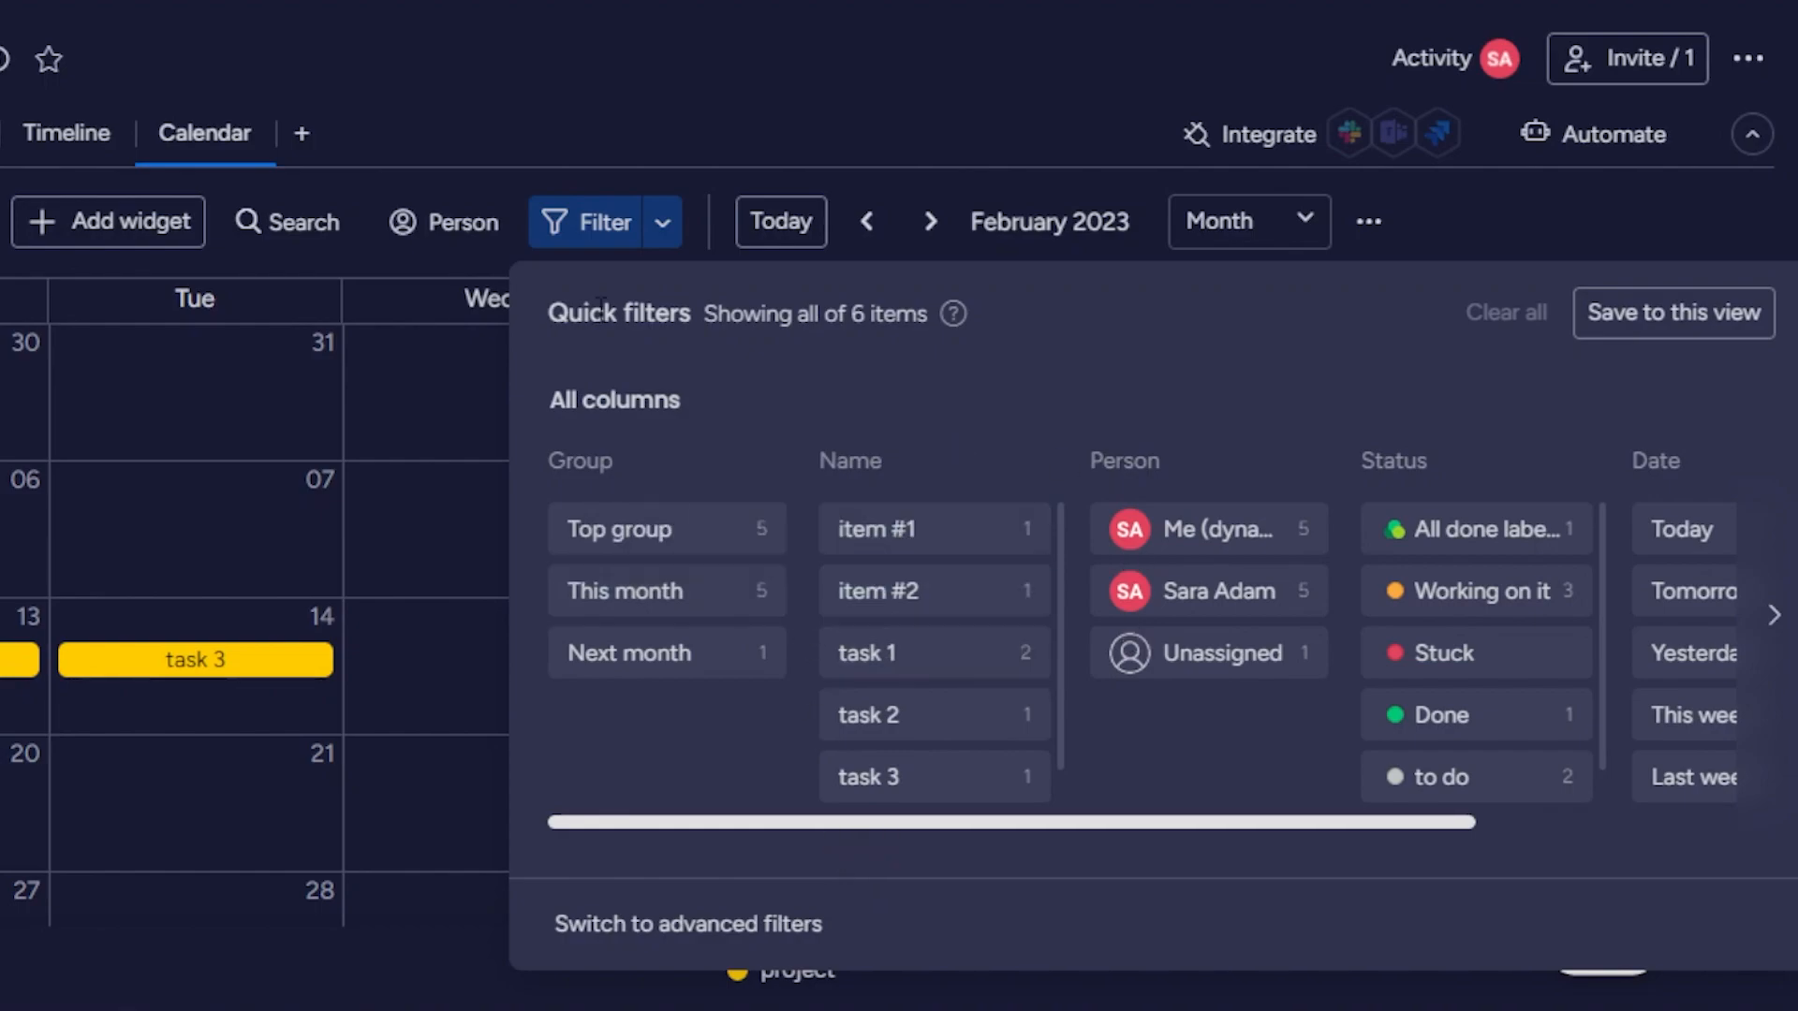
{"action": "left_click", "coordinate": [459, 233]}
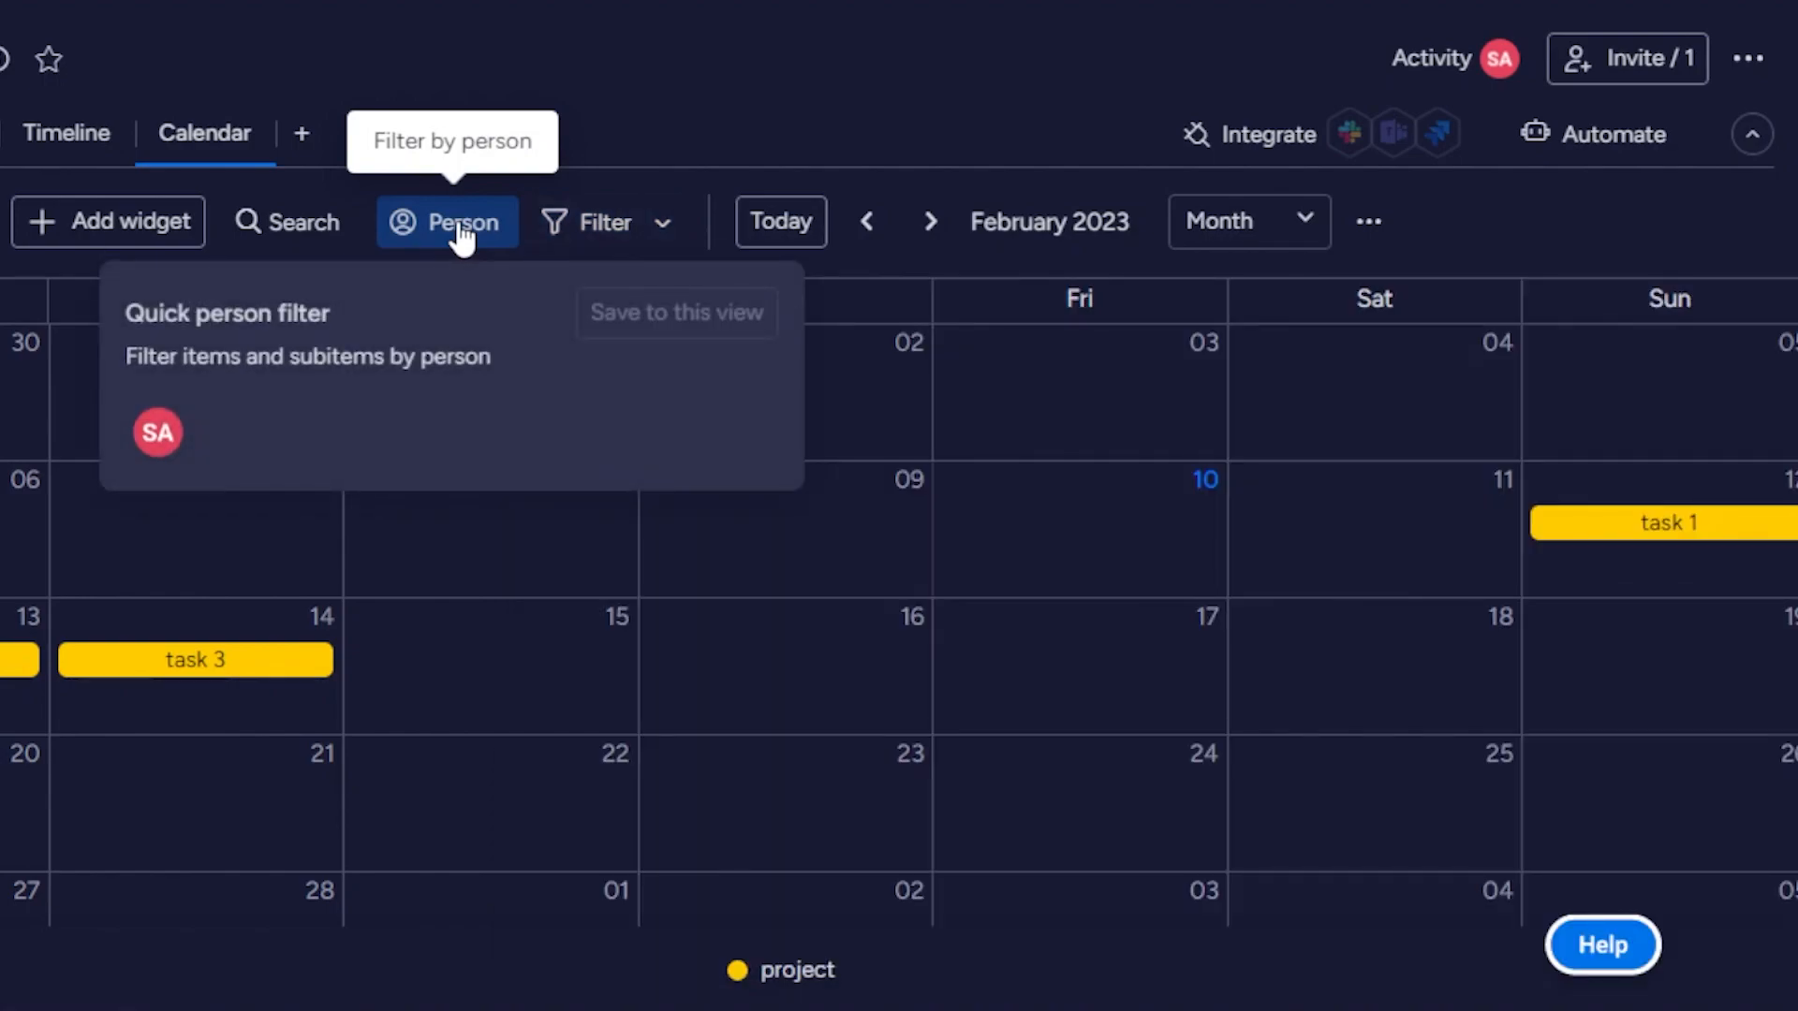
{"action": "left_click", "coordinate": [775, 131]}
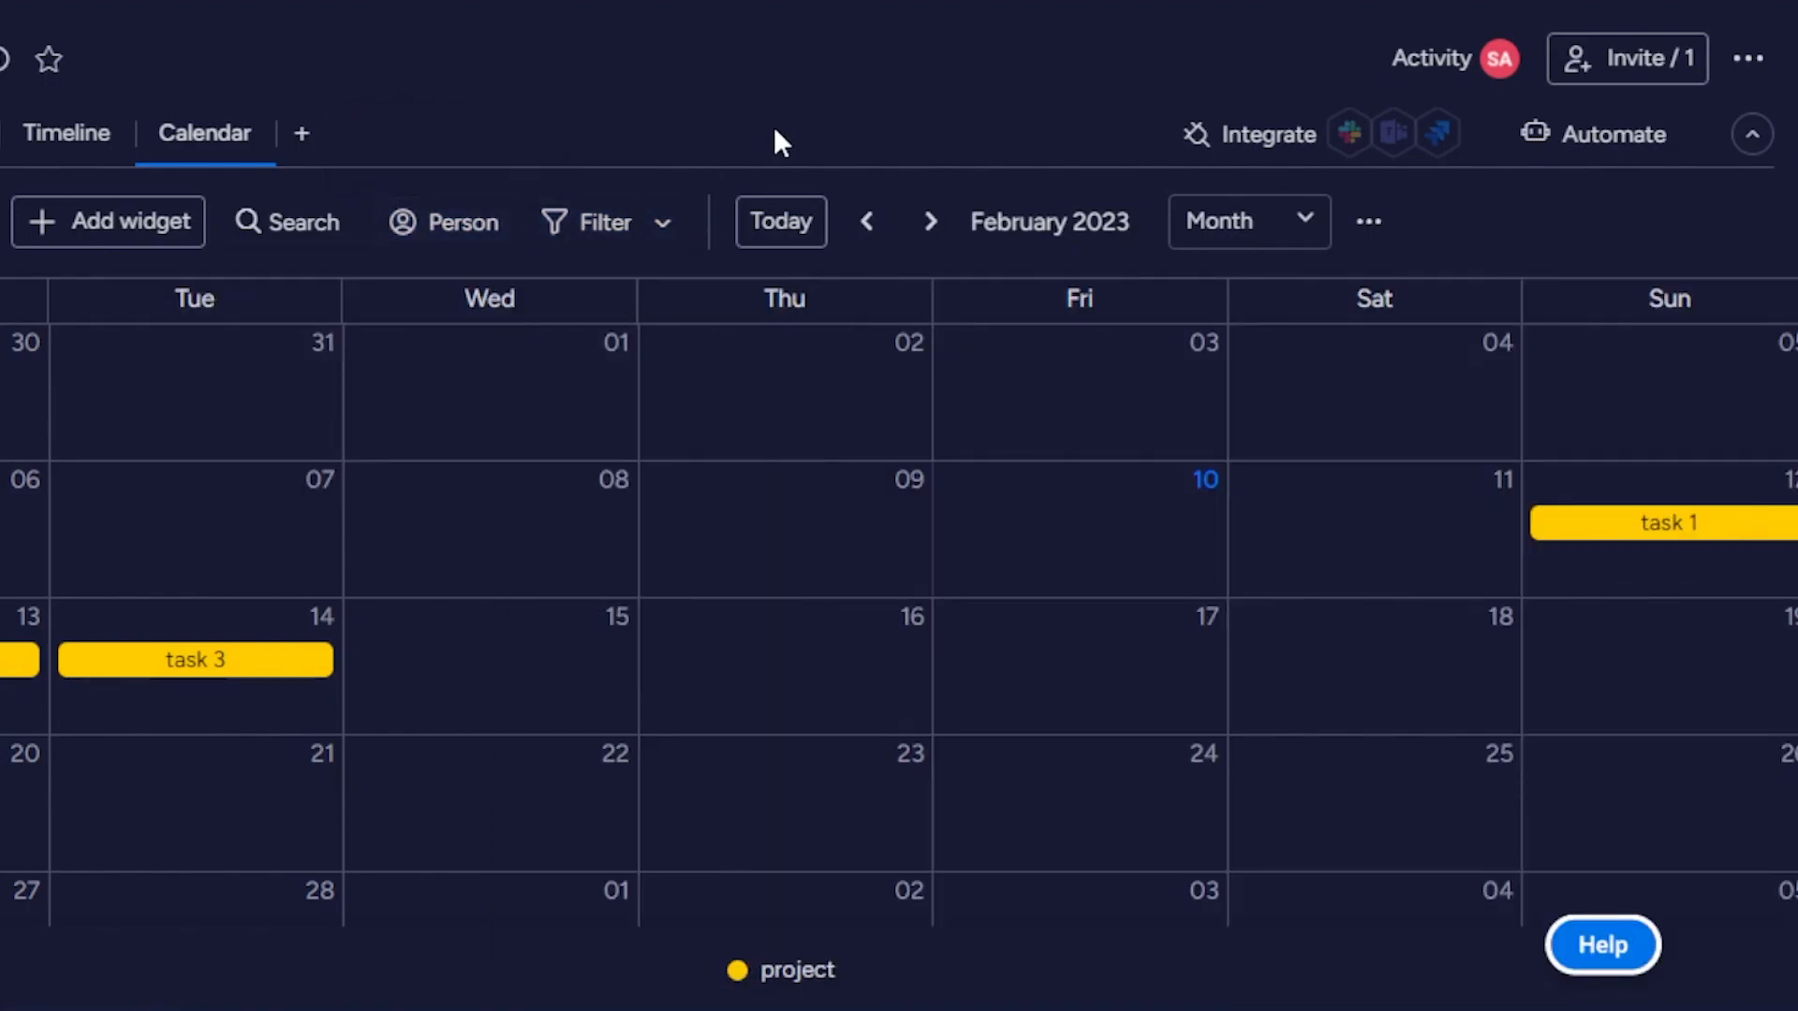
{"action": "left_click", "coordinate": [1614, 47]}
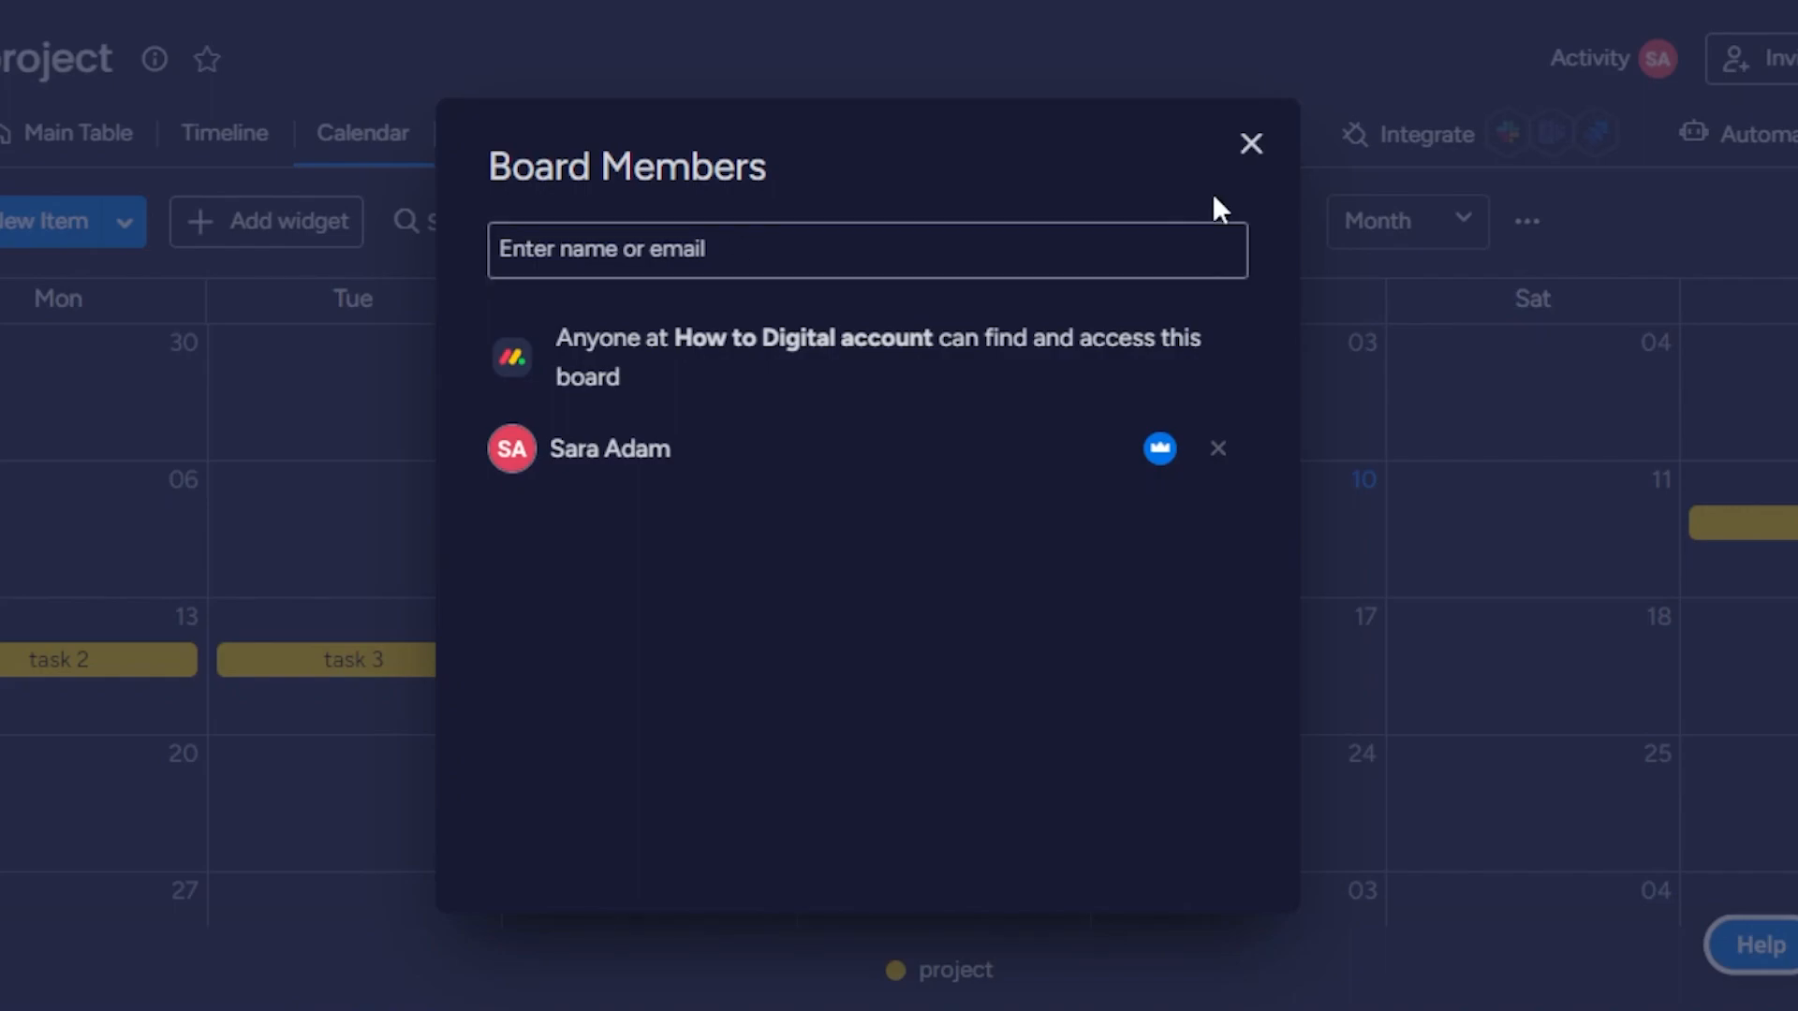
{"action": "left_click", "coordinate": [1251, 143]}
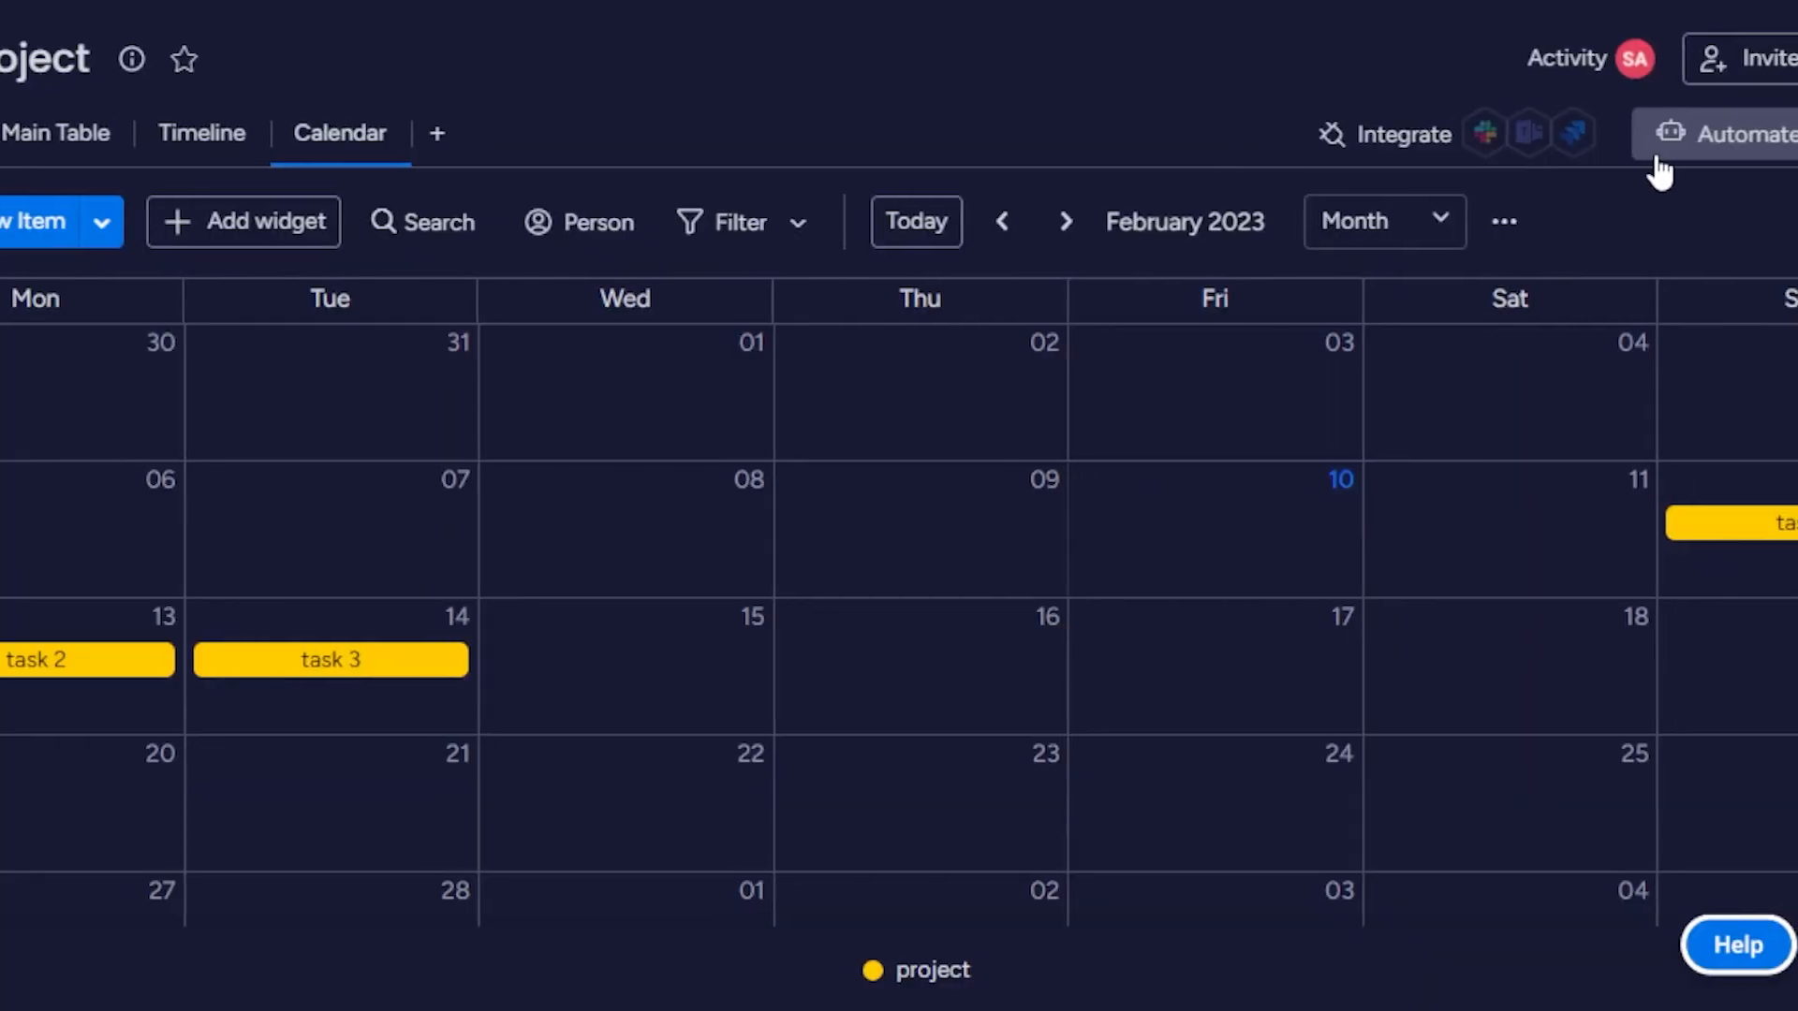
Browse the automation templates in the Automations Center for the board and return to the calendar.
{"action": "left_click", "coordinate": [1710, 139]}
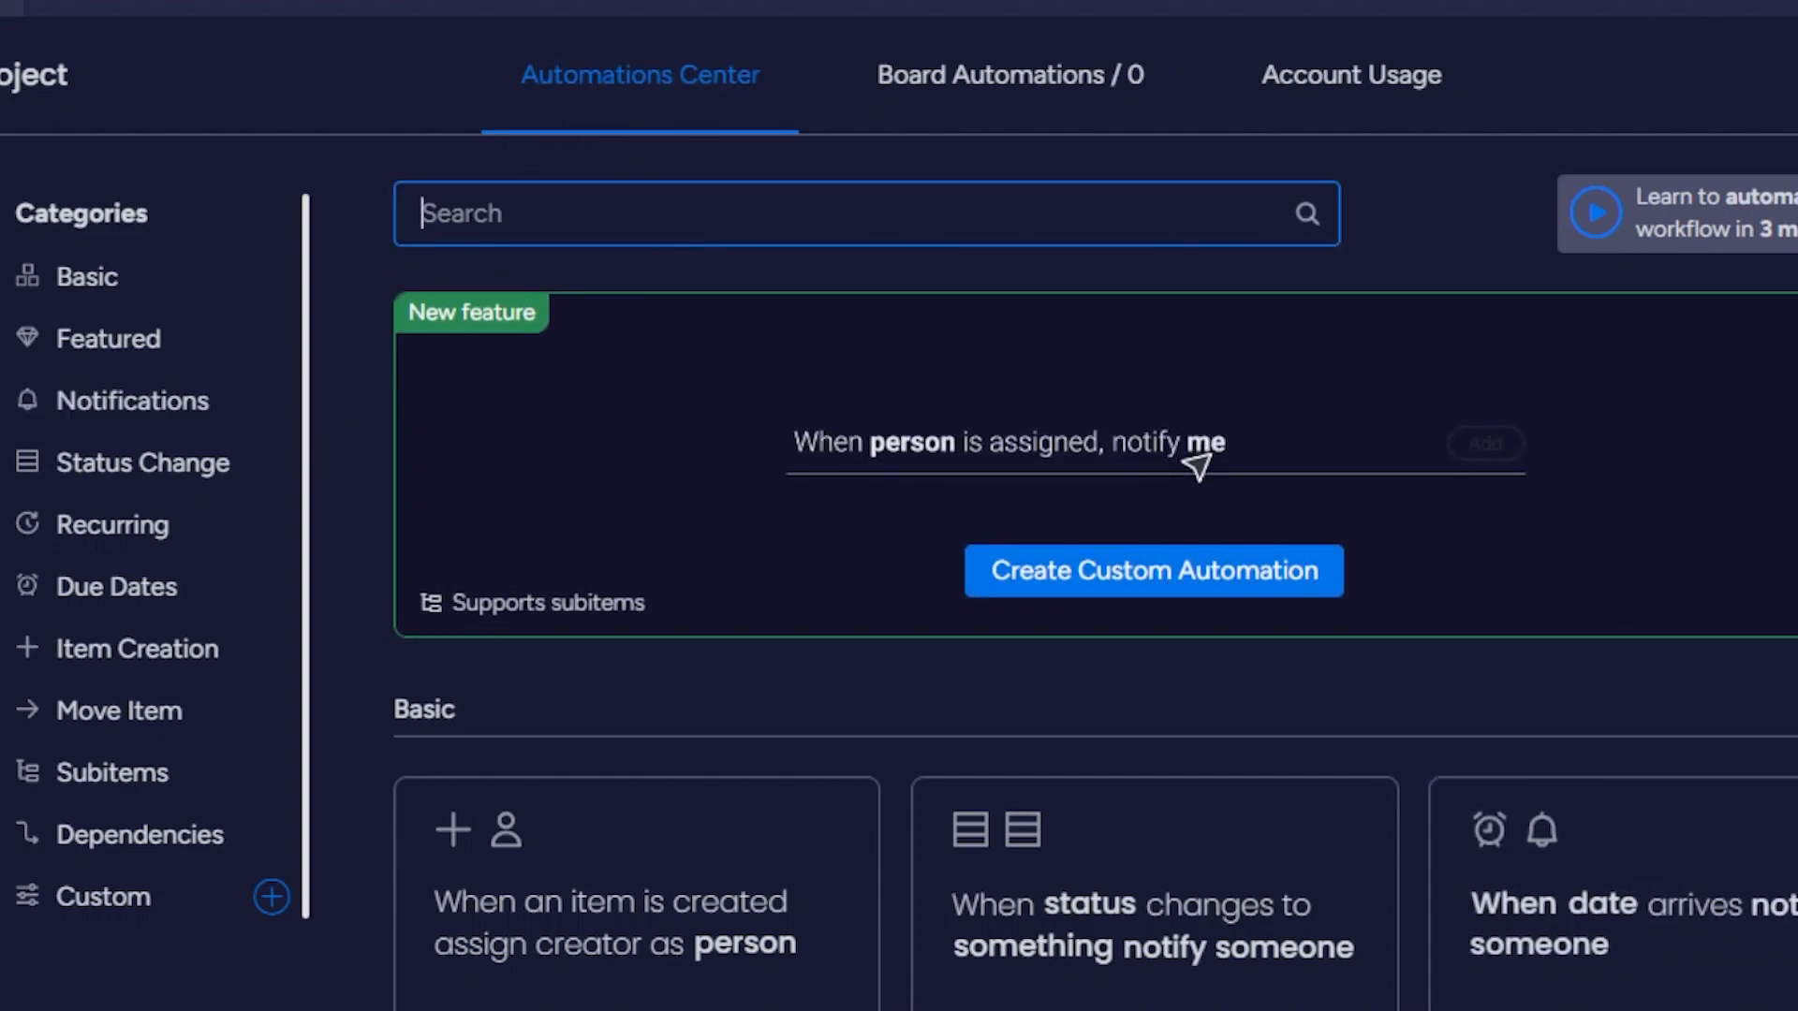
{"action": "scroll", "coordinate": [1155, 618], "scroll_direction": "down", "scroll_amount": 3}
{"action": "scroll", "coordinate": [1154, 618], "scroll_direction": "up", "scroll_amount": 2}
{"action": "scroll", "coordinate": [1155, 618], "scroll_direction": "down", "scroll_amount": 5}
{"action": "scroll", "coordinate": [1018, 609], "scroll_direction": "down", "scroll_amount": 10}
{"action": "scroll", "coordinate": [643, 374], "scroll_direction": "down", "scroll_amount": 3}
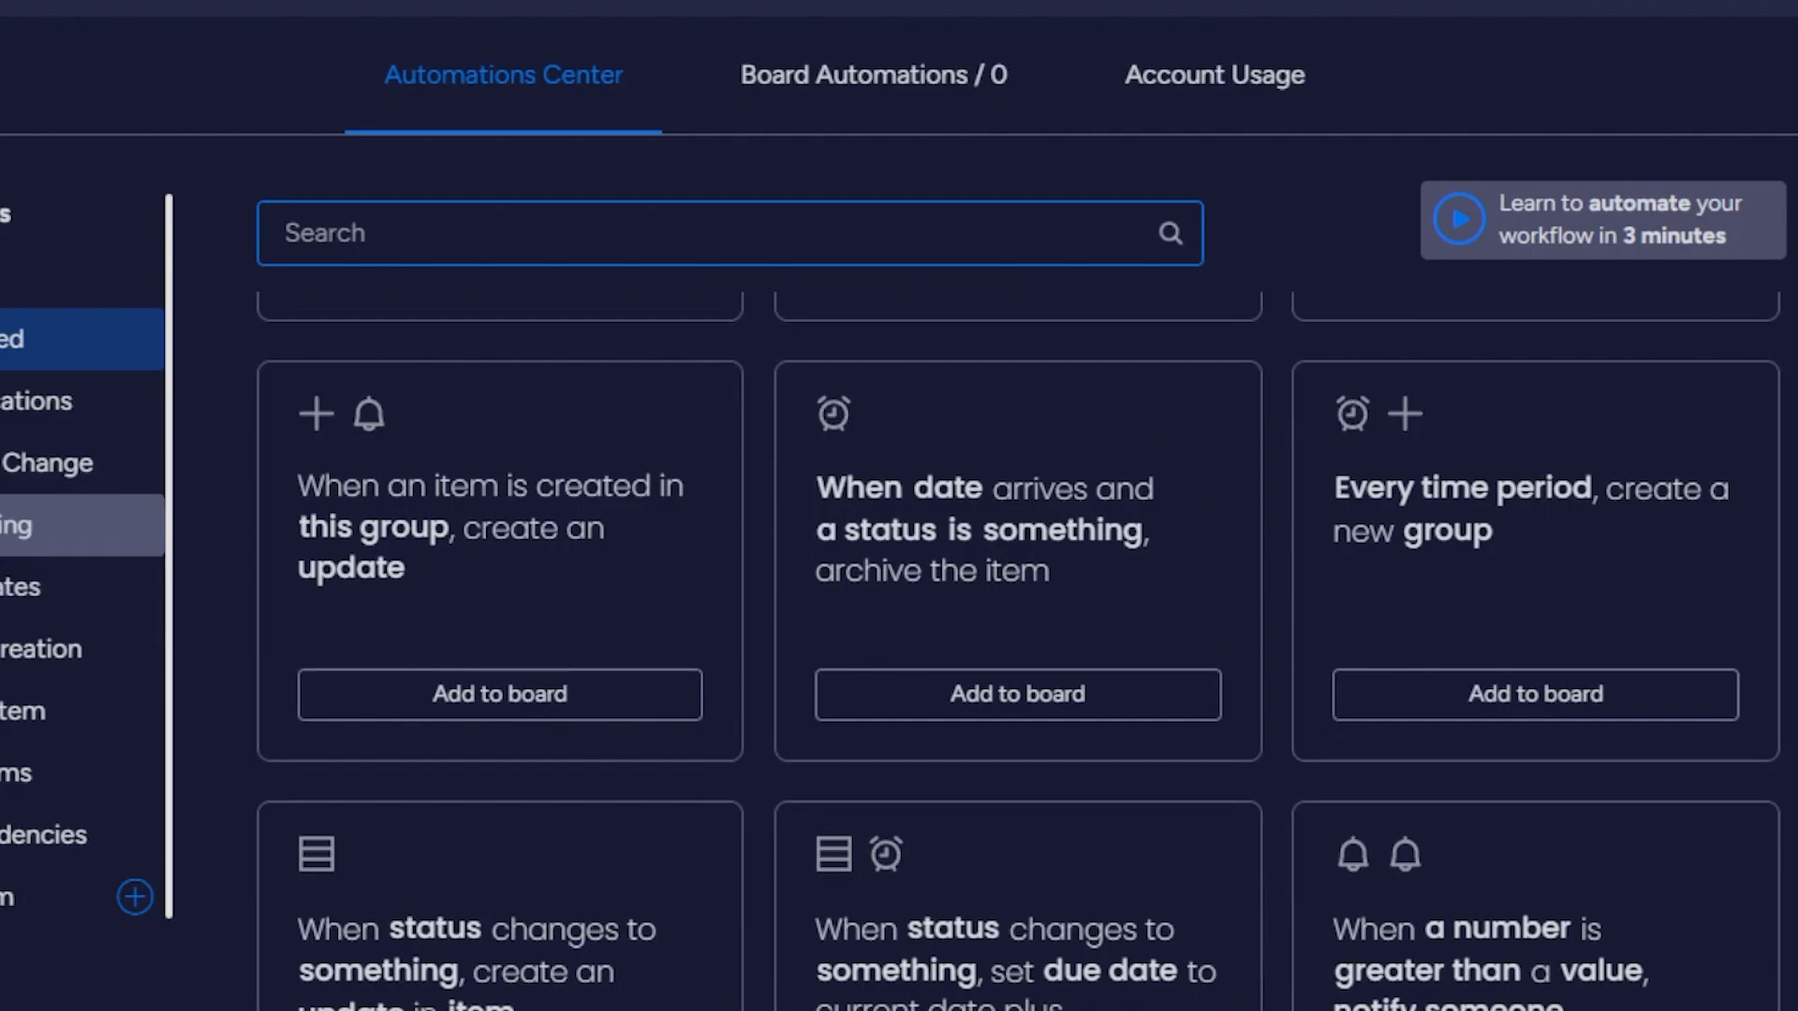
{"action": "left_click", "coordinate": [1787, 9]}
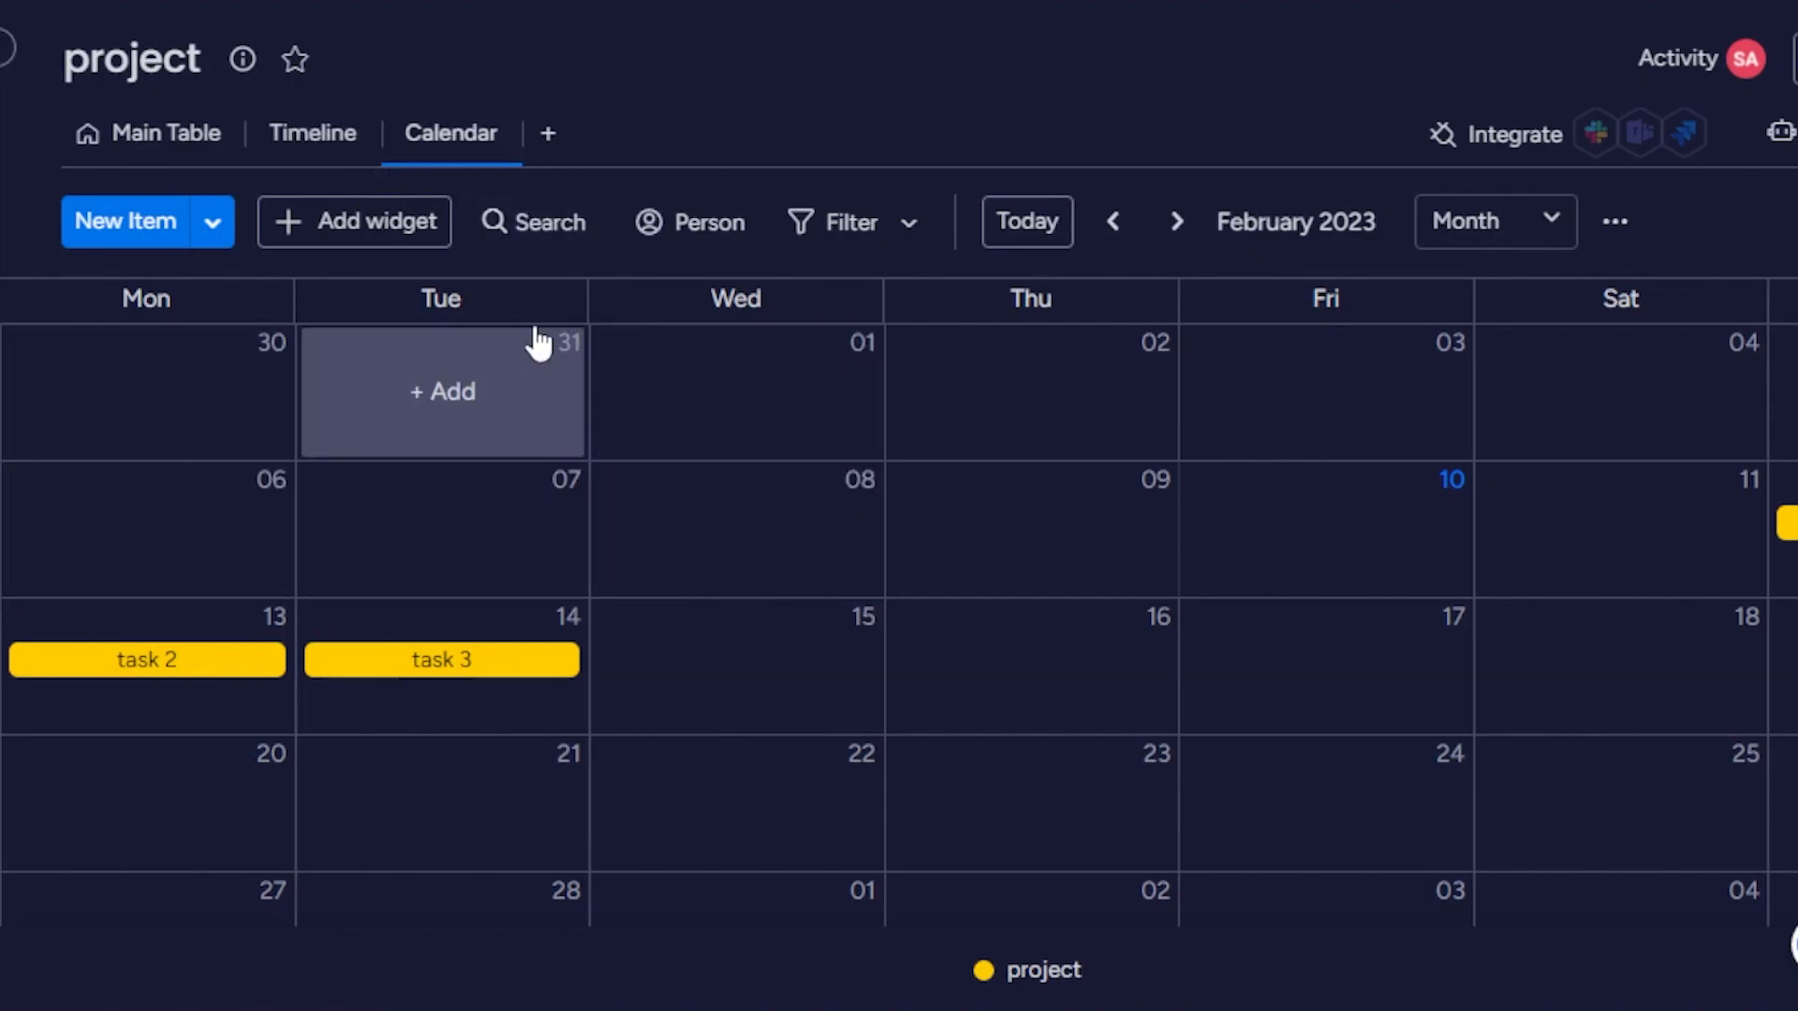
Search the Integrations Center for google and return to the calendar.
{"action": "left_click", "coordinate": [1515, 135]}
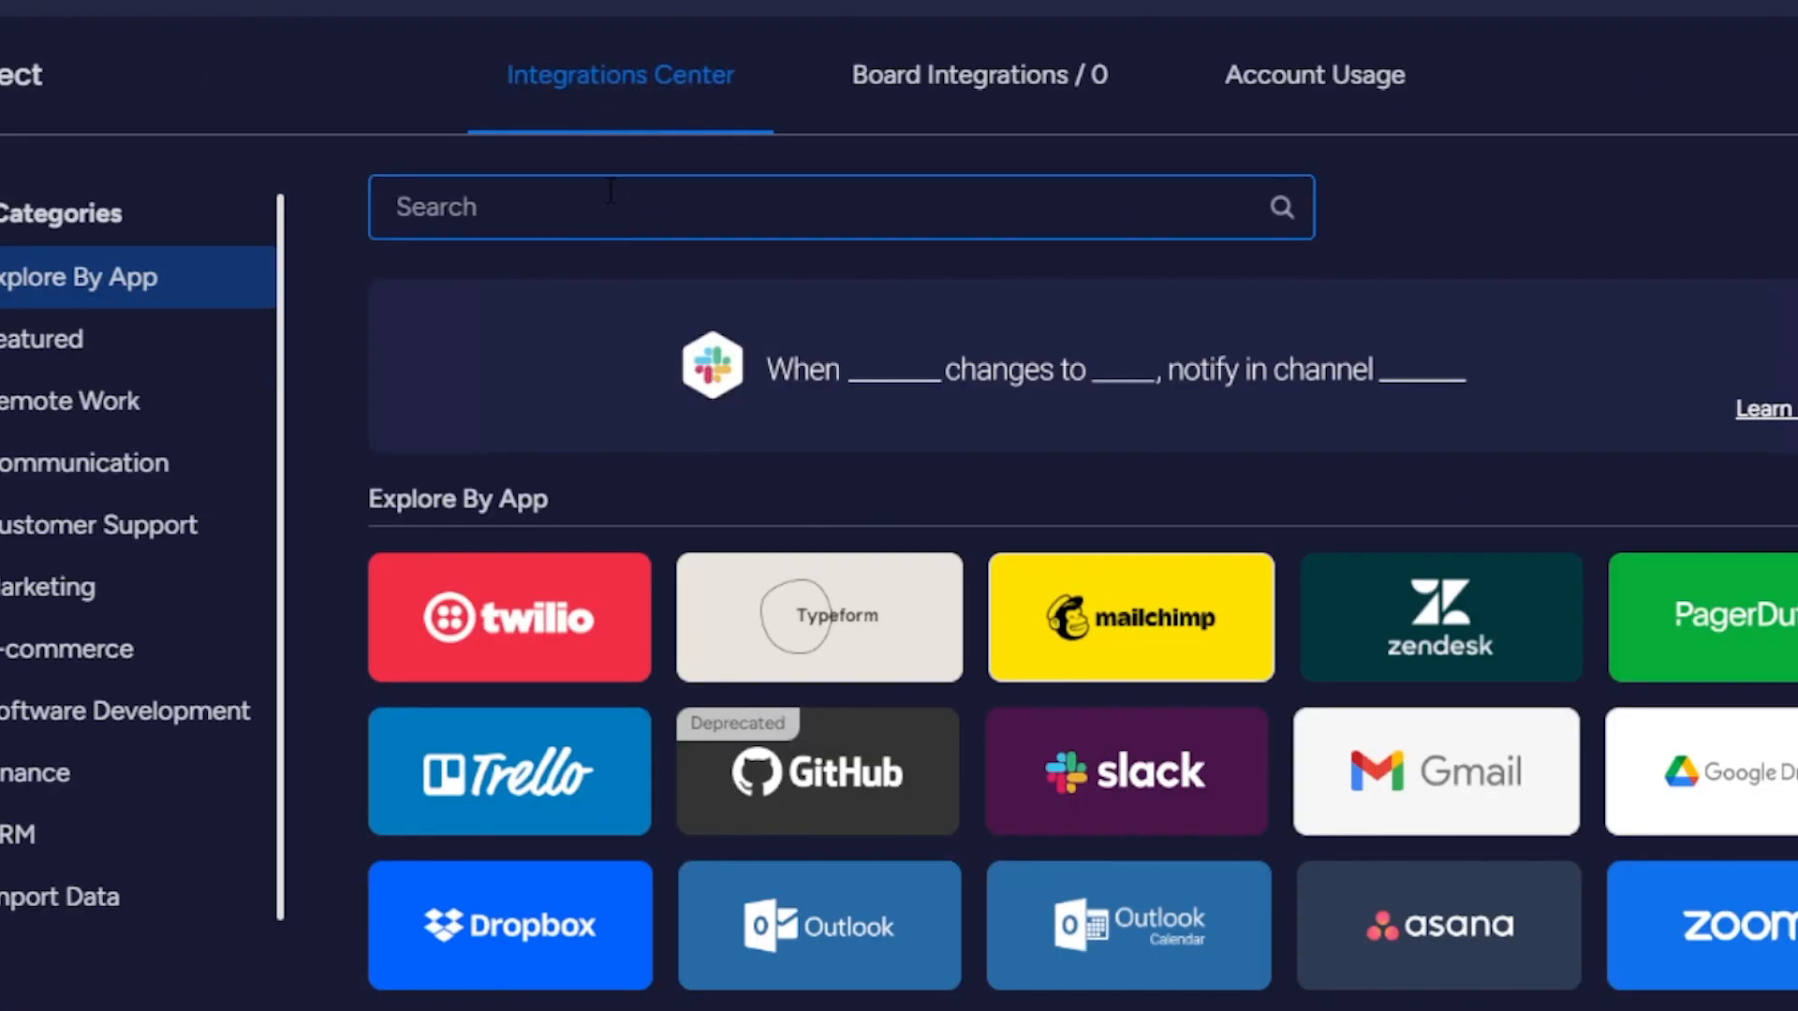
{"action": "type", "text": "google"}
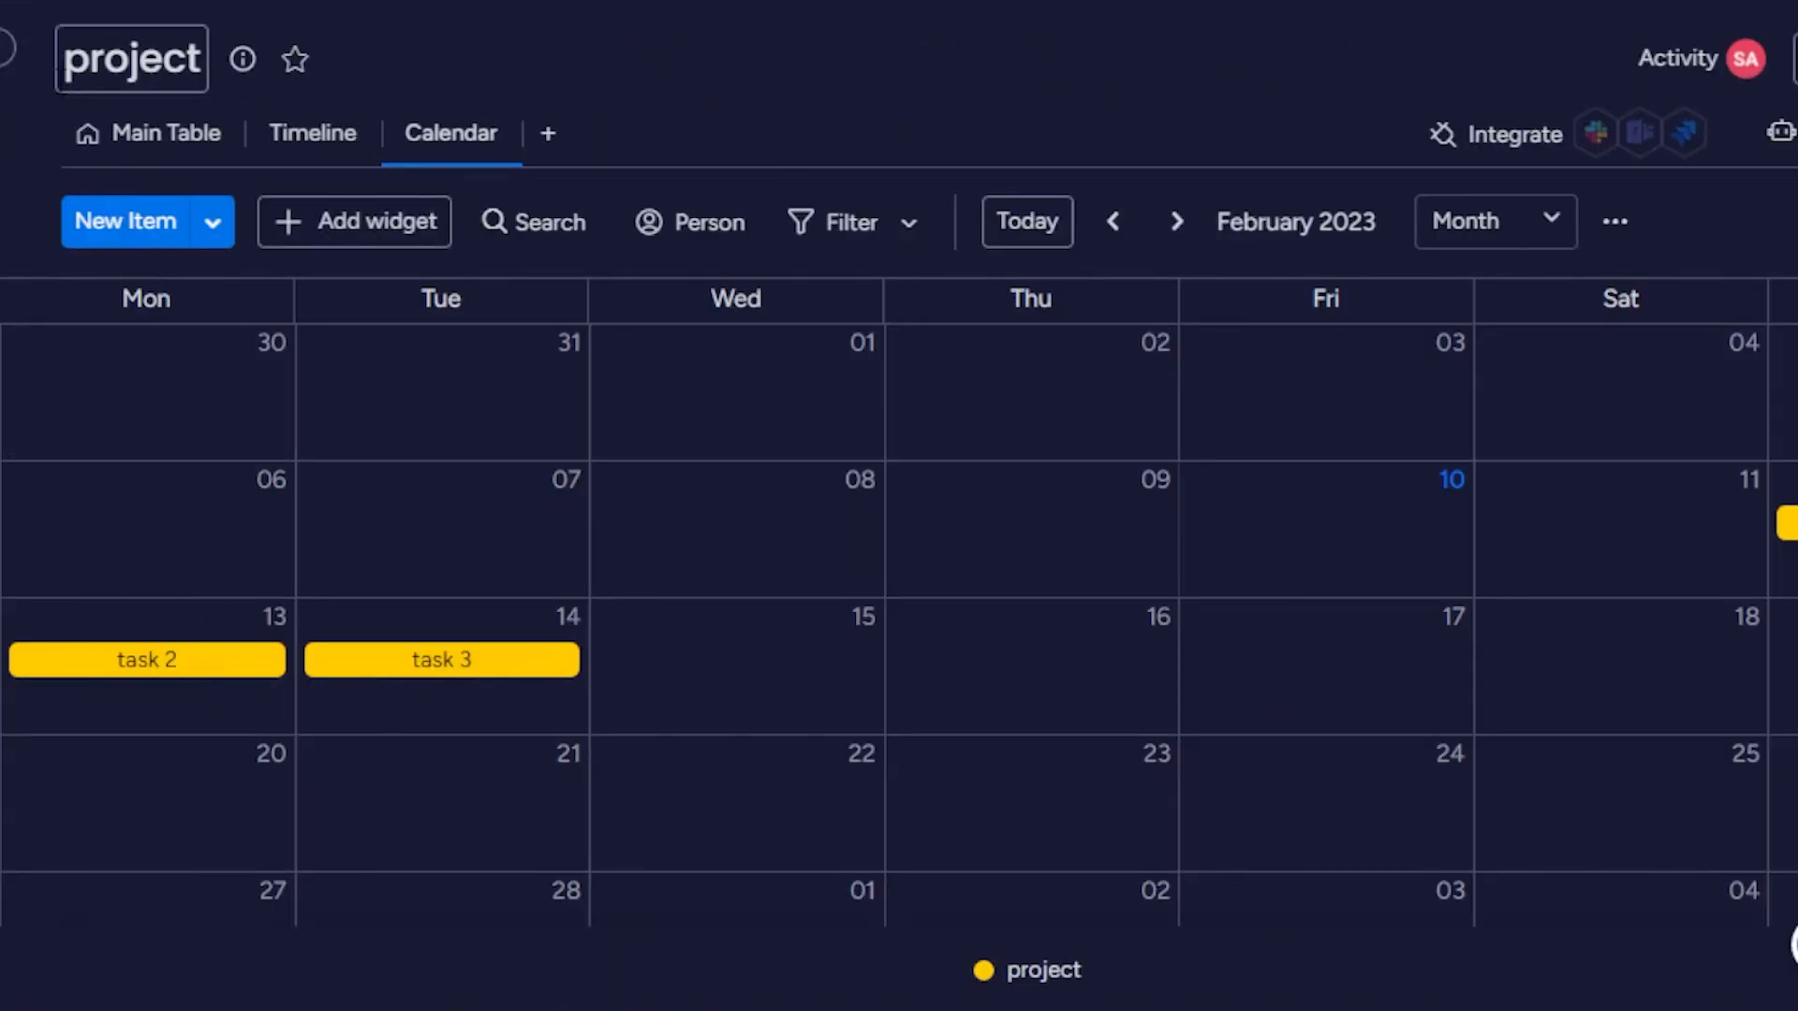
Expand the workspace sidebar and review the workspace switcher and the workspace management options.
{"action": "left_click", "coordinate": [15, 52]}
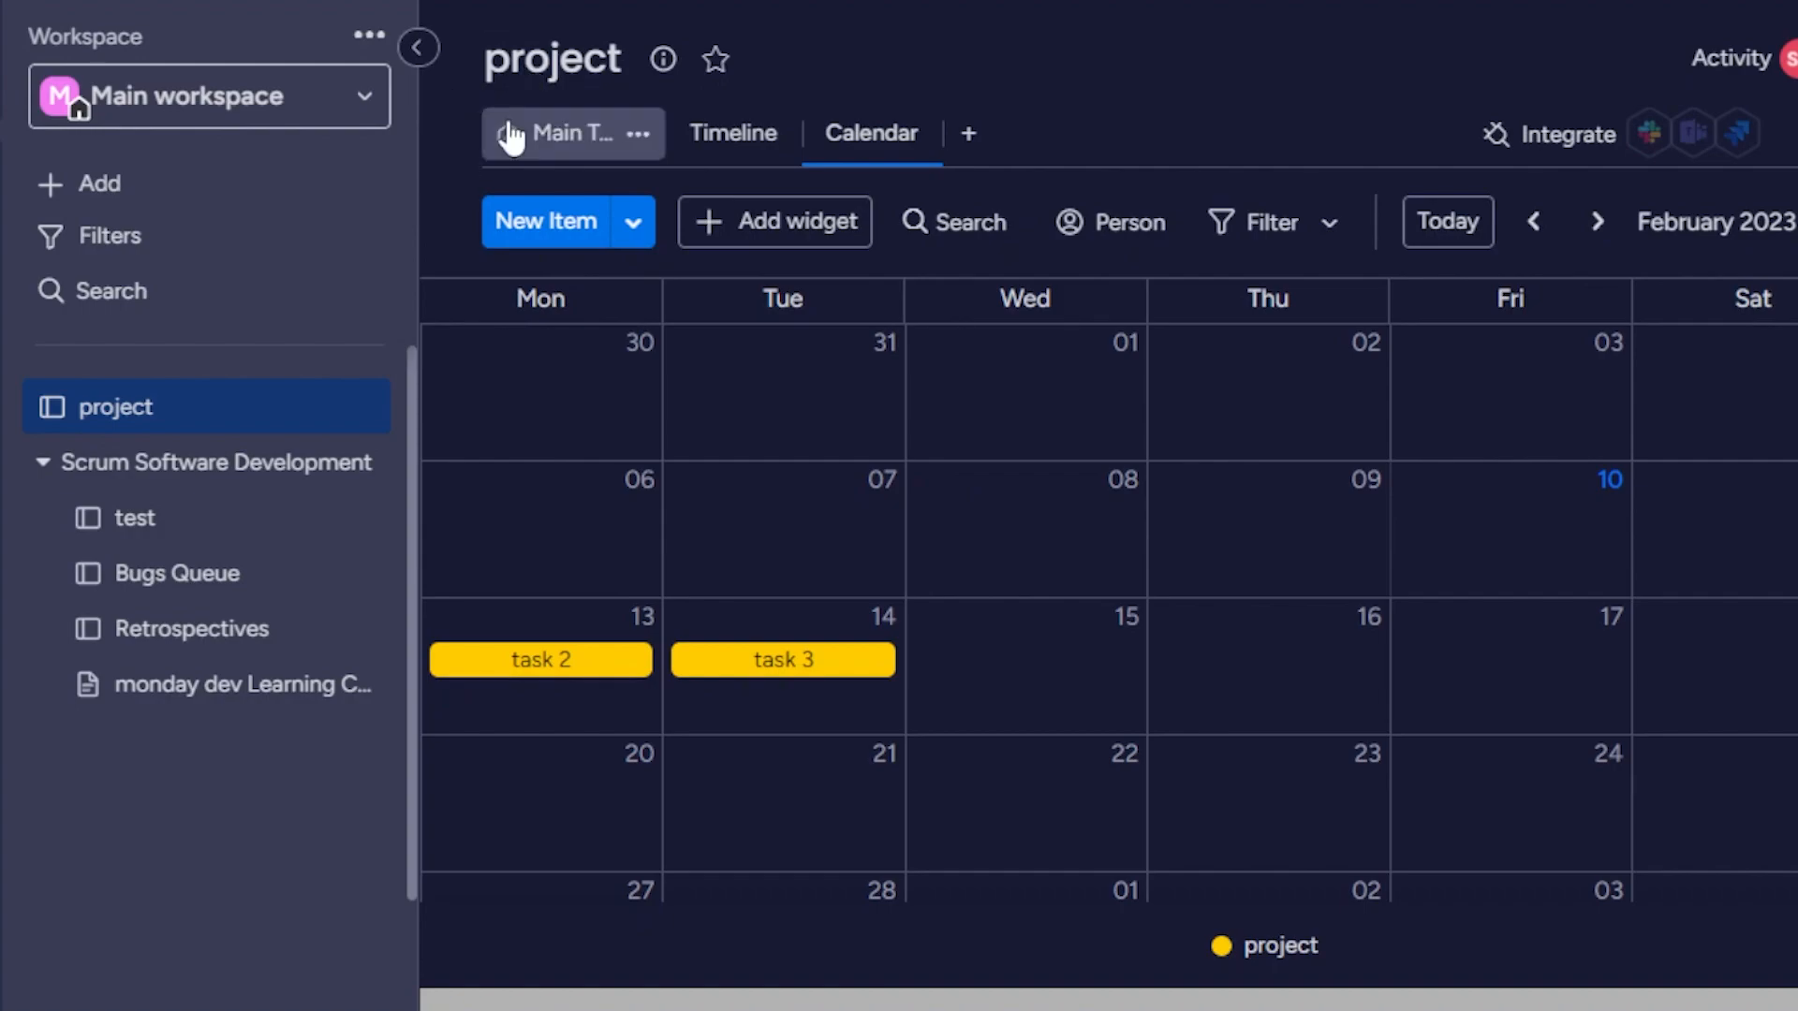
{"action": "left_click", "coordinate": [360, 96]}
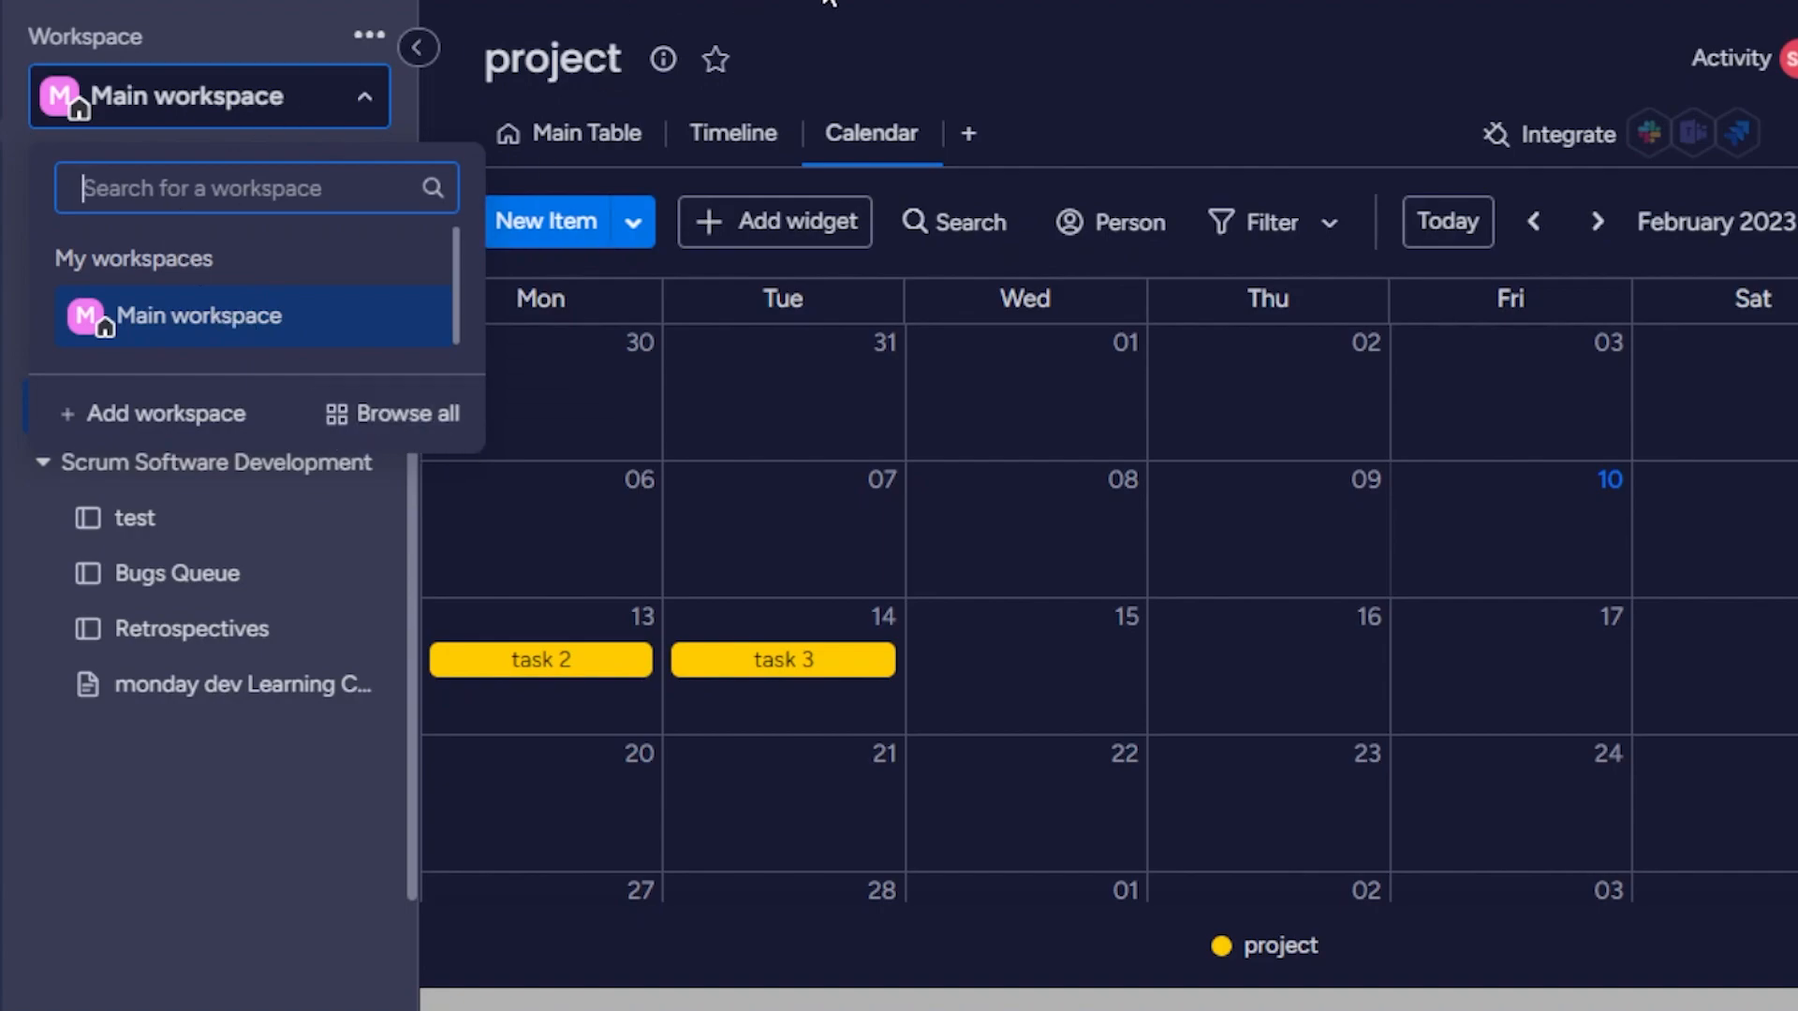
{"action": "left_click", "coordinate": [371, 120]}
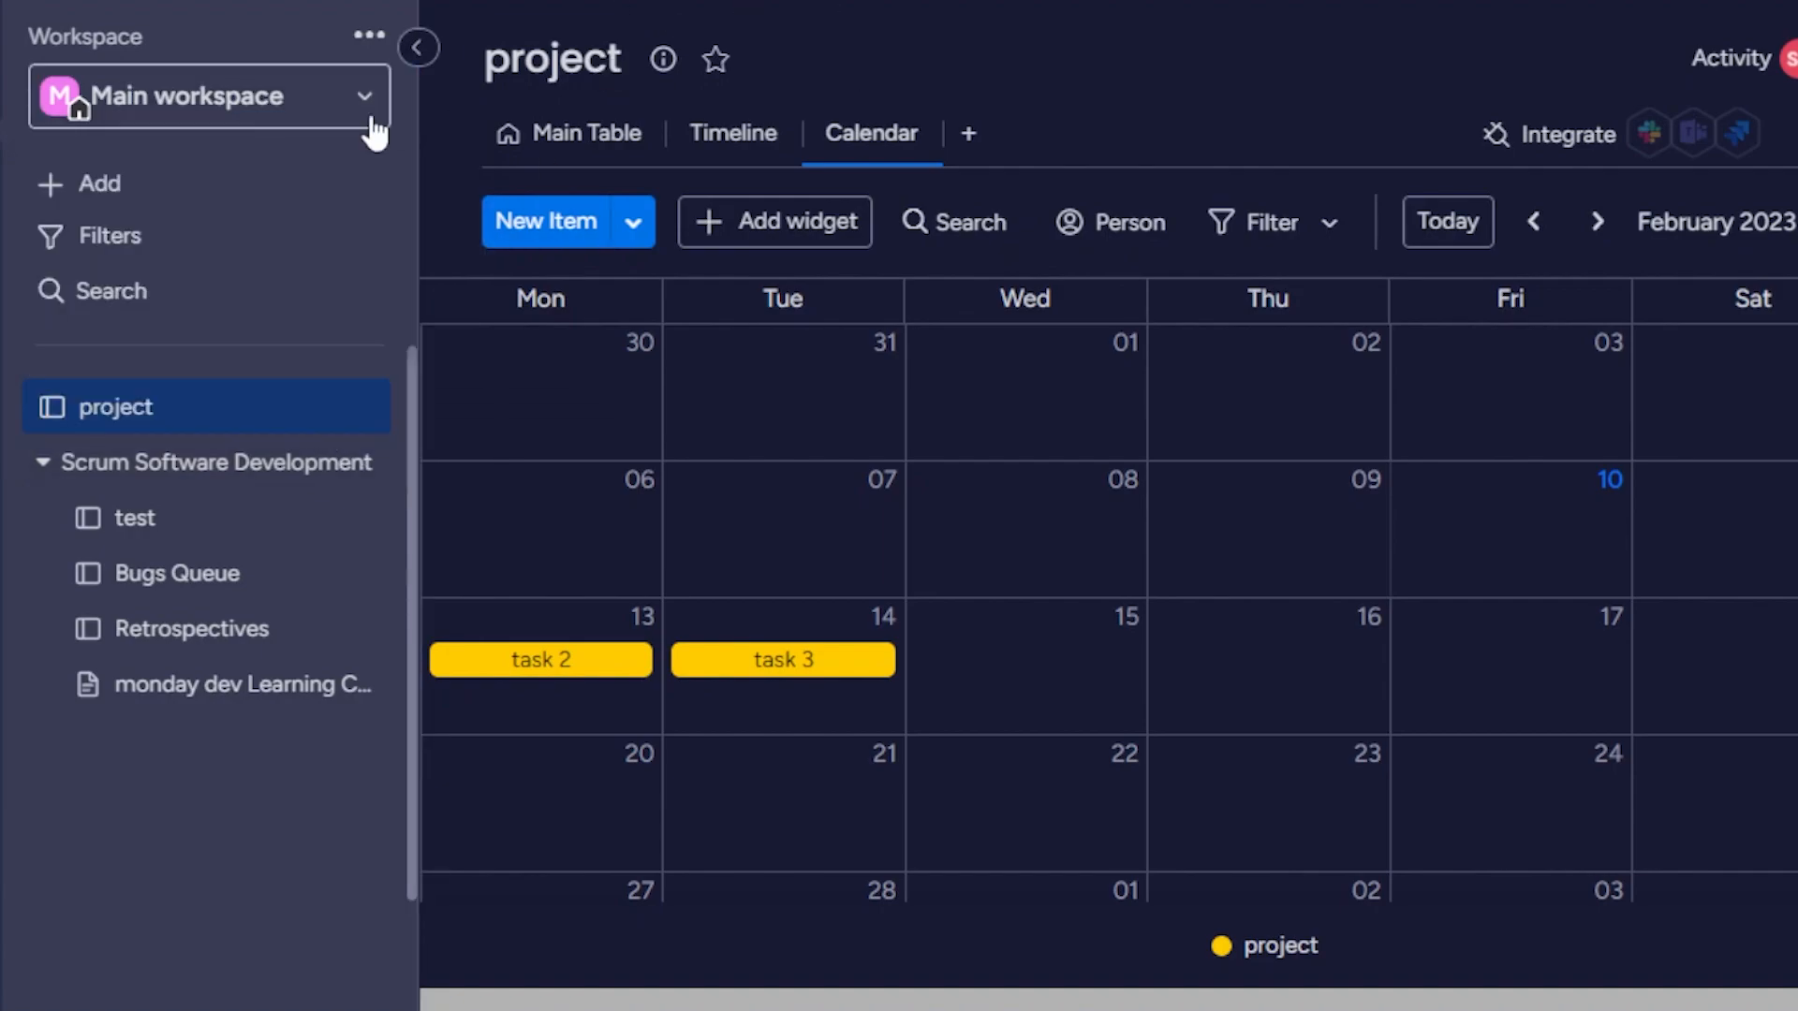
{"action": "left_click", "coordinate": [367, 40]}
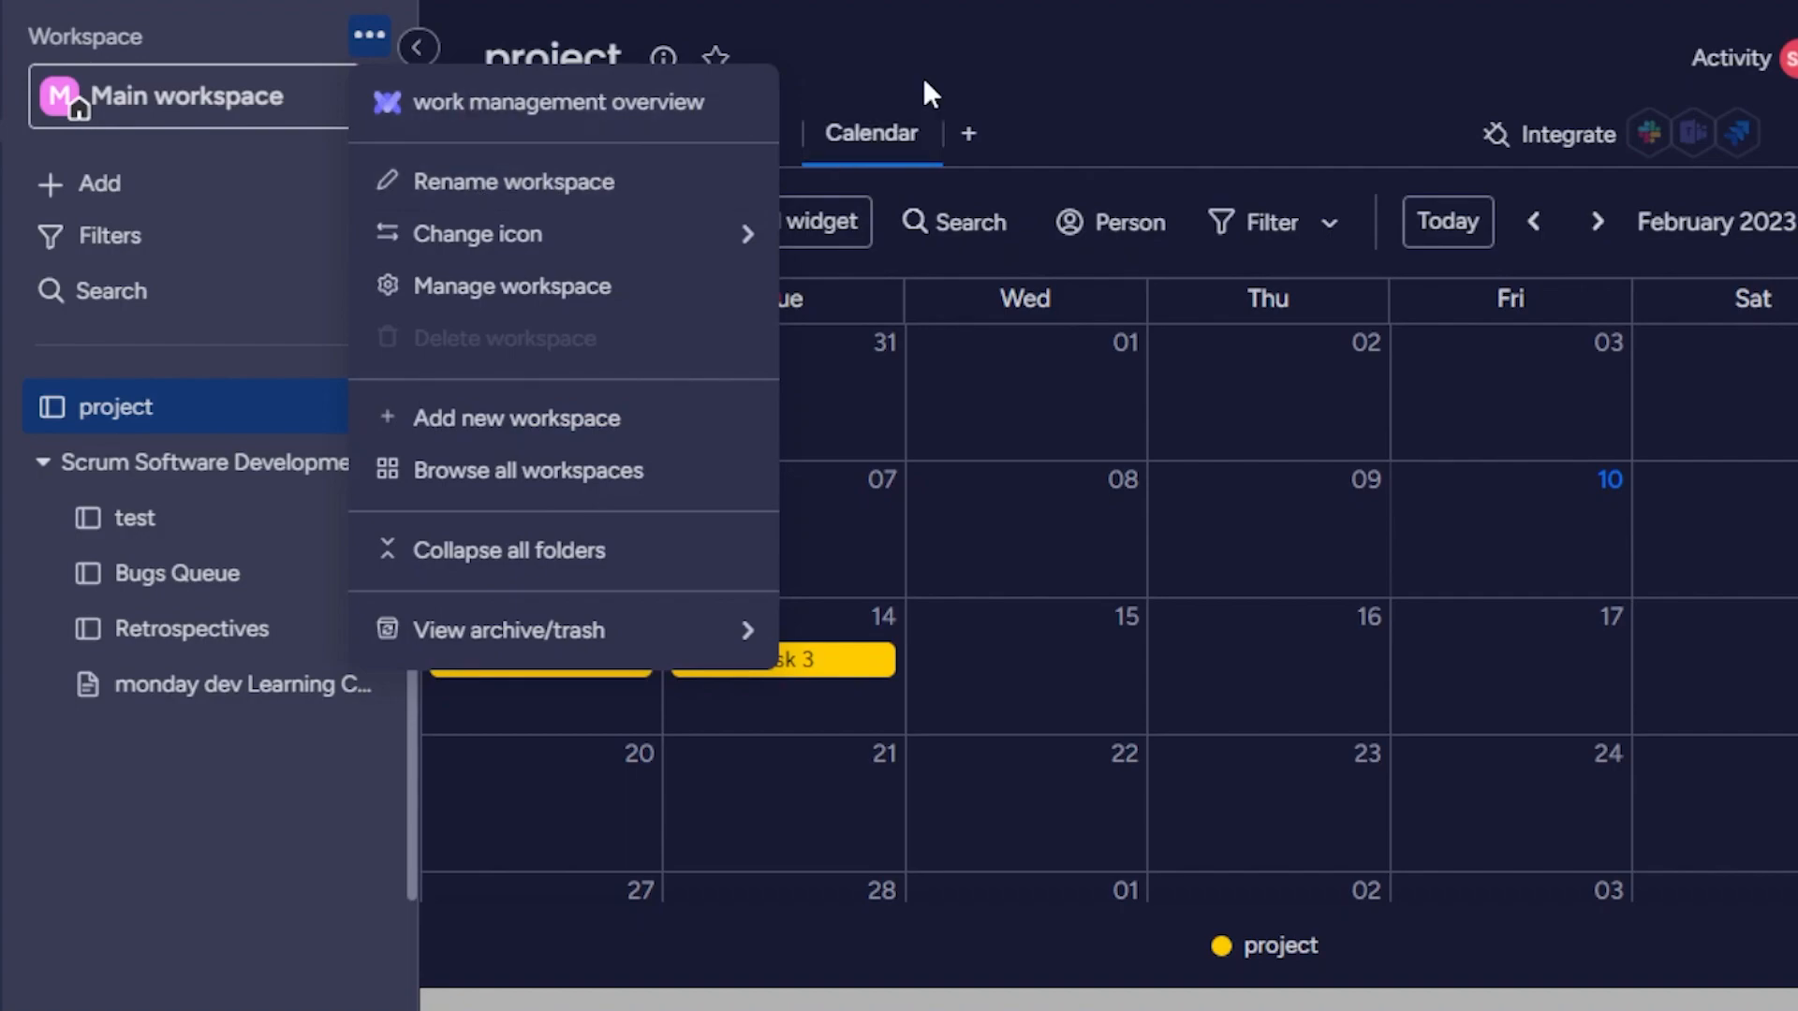
{"action": "left_click", "coordinate": [974, 61]}
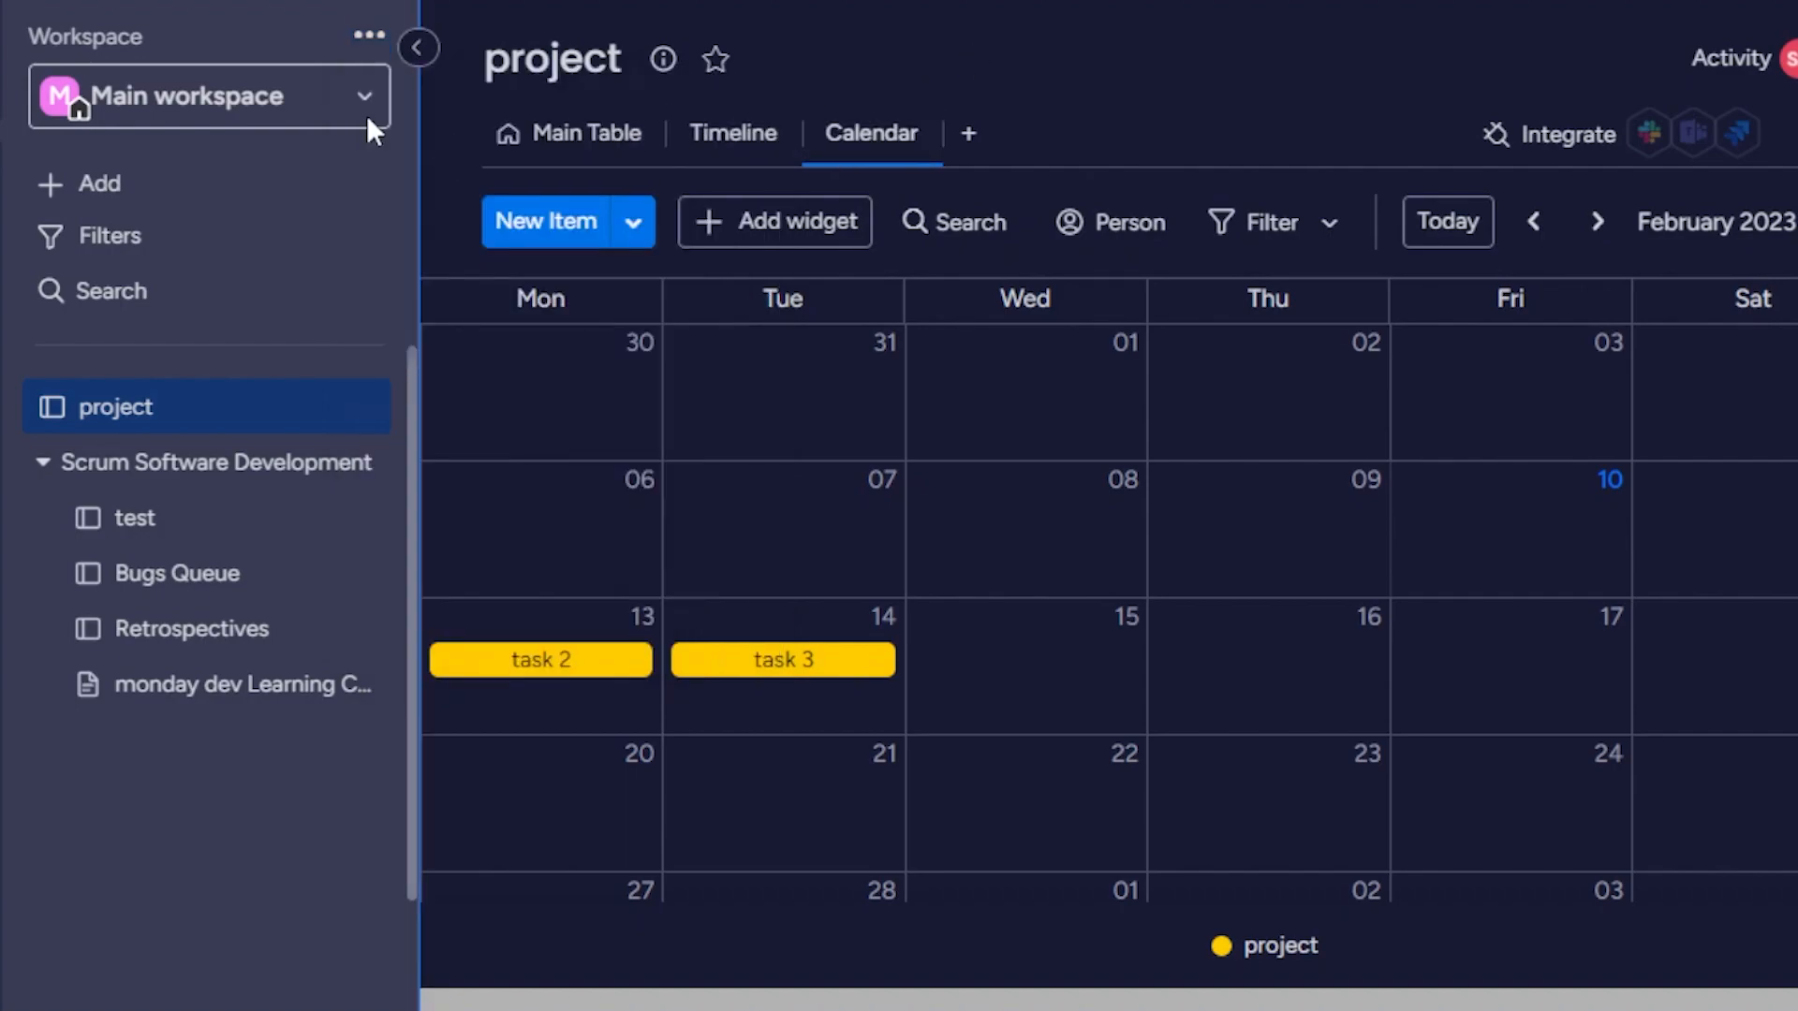
Review what can be added to the workspace, including the data import sources, and collapse the workspace sidebar.
{"action": "left_click", "coordinate": [154, 187]}
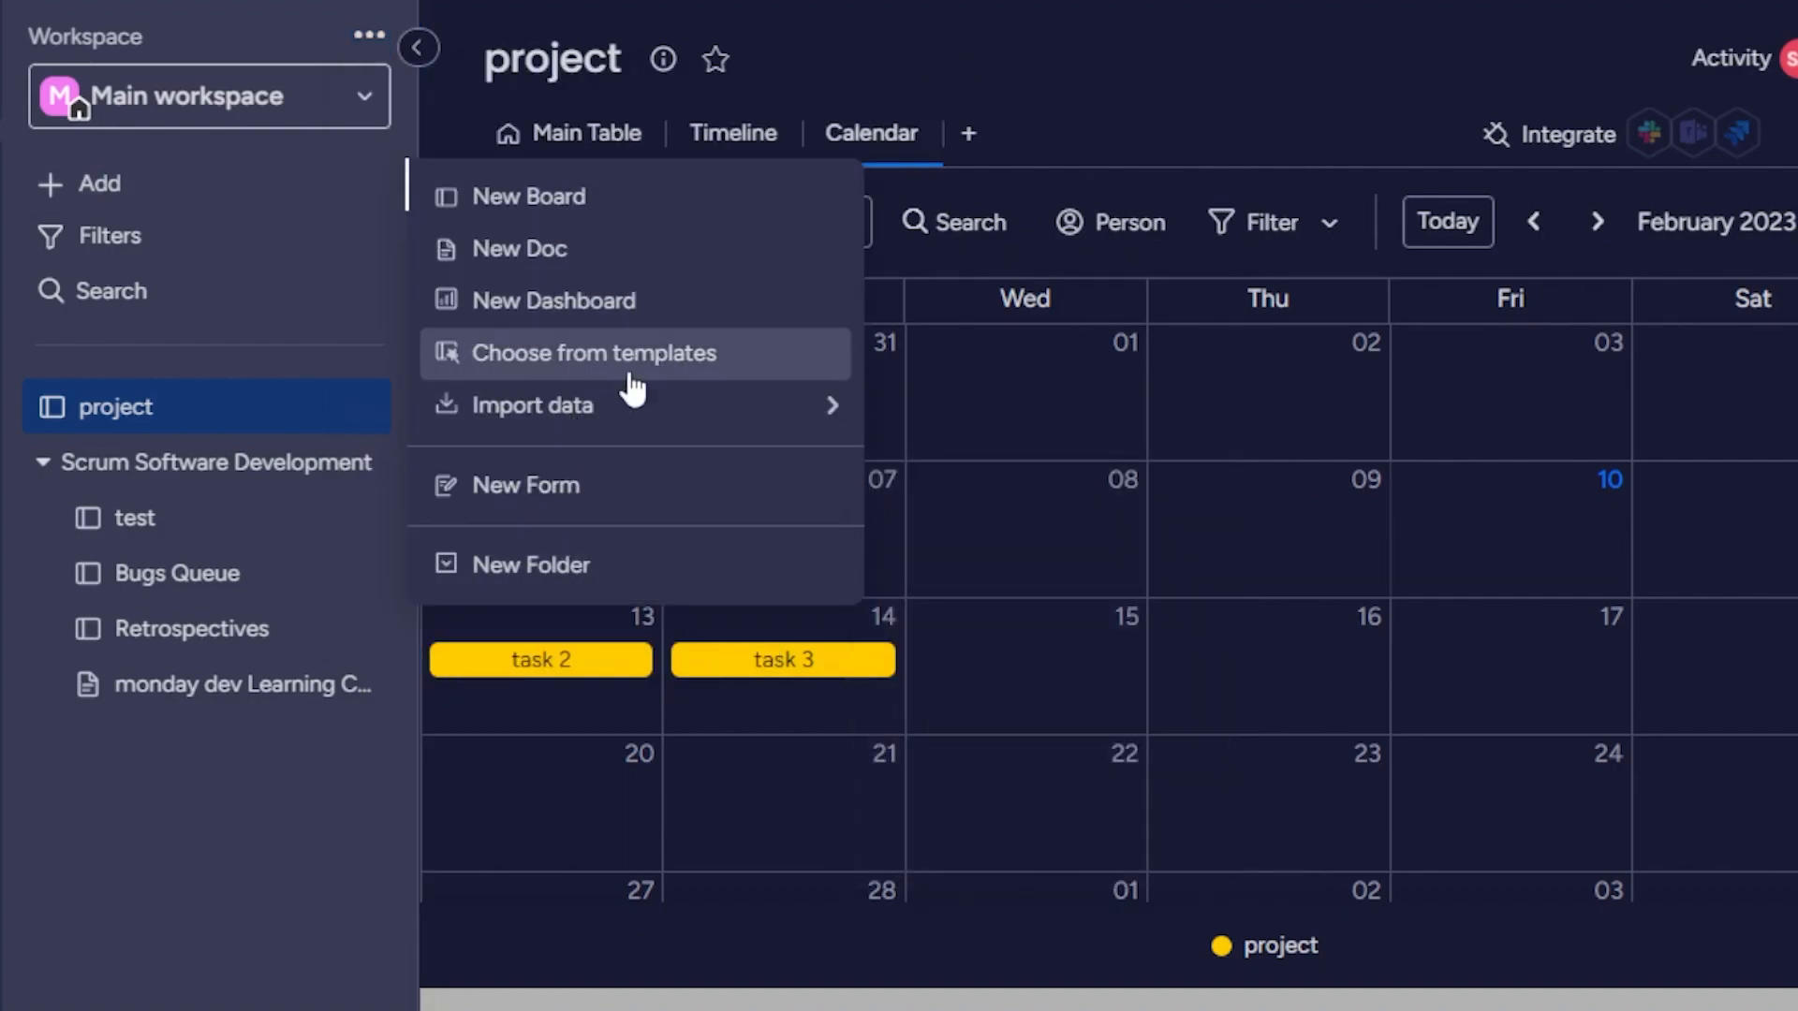
{"action": "mouse_move", "coordinate": [783, 414]}
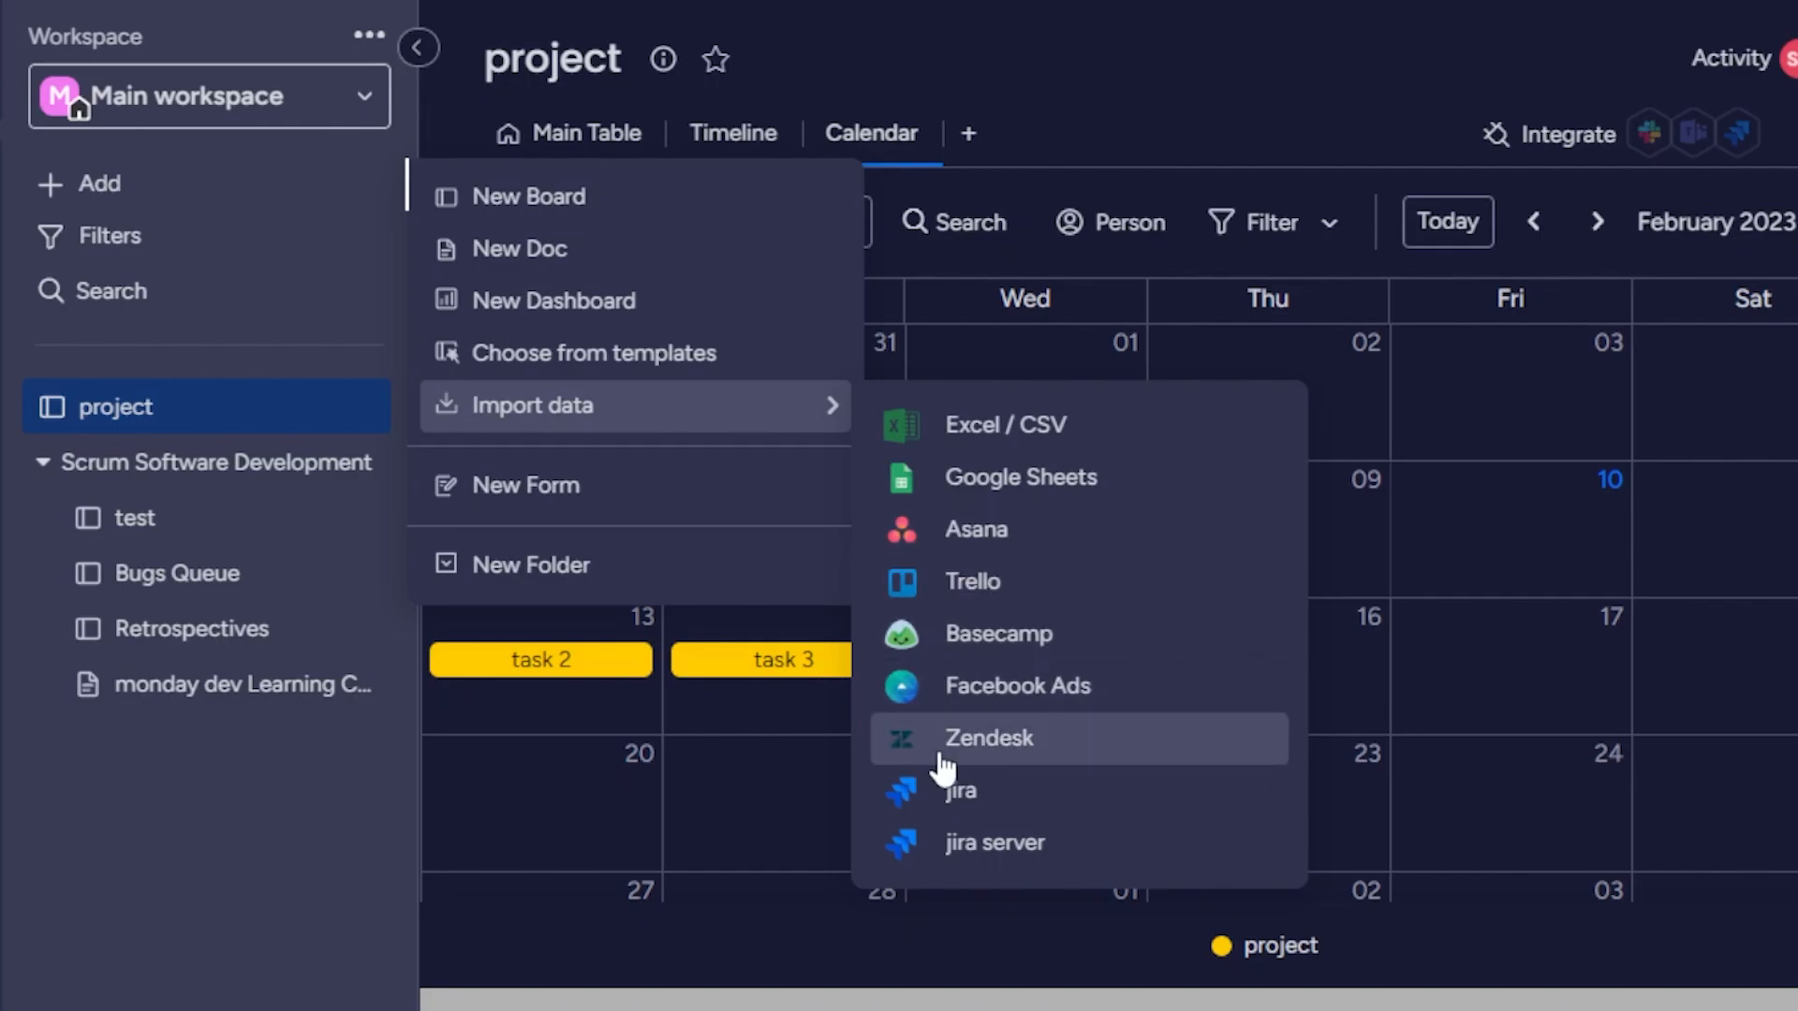
{"action": "left_click", "coordinate": [1021, 4]}
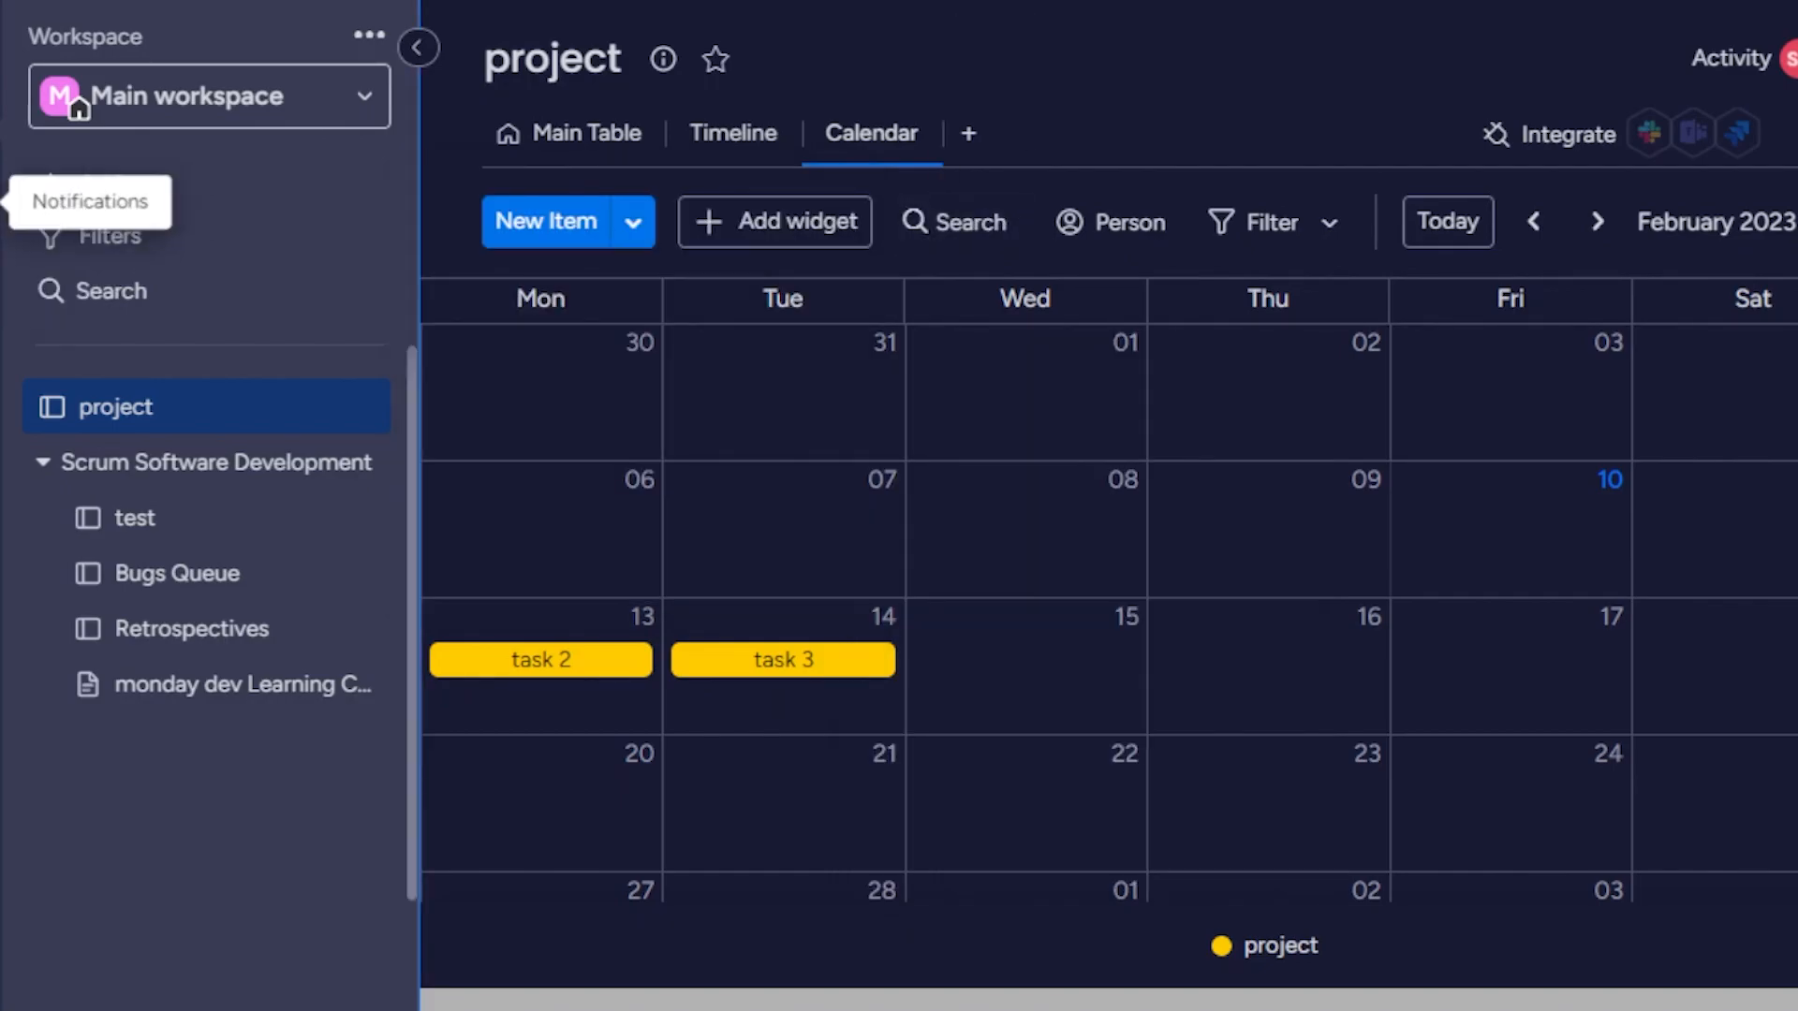
{"action": "left_click", "coordinate": [409, 51]}
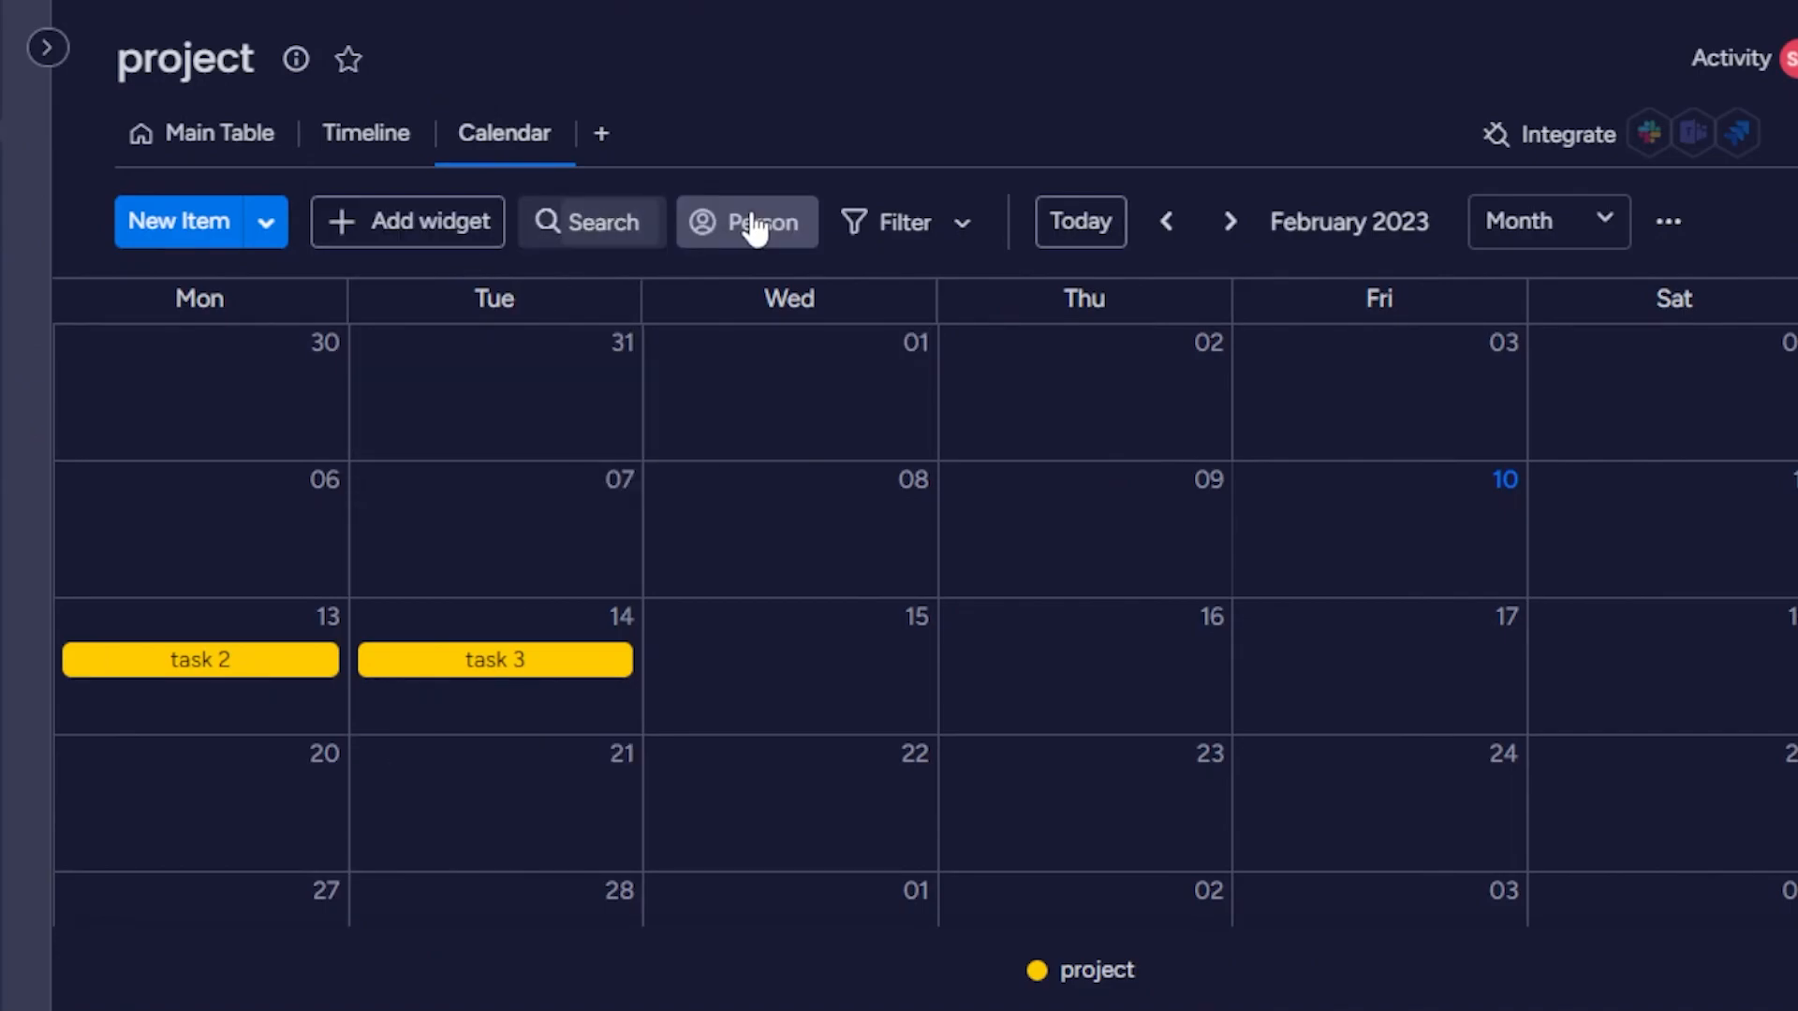
Review the fields offered in the new item form for February 8 and close it without creating an item.
{"action": "left_click", "coordinate": [803, 558]}
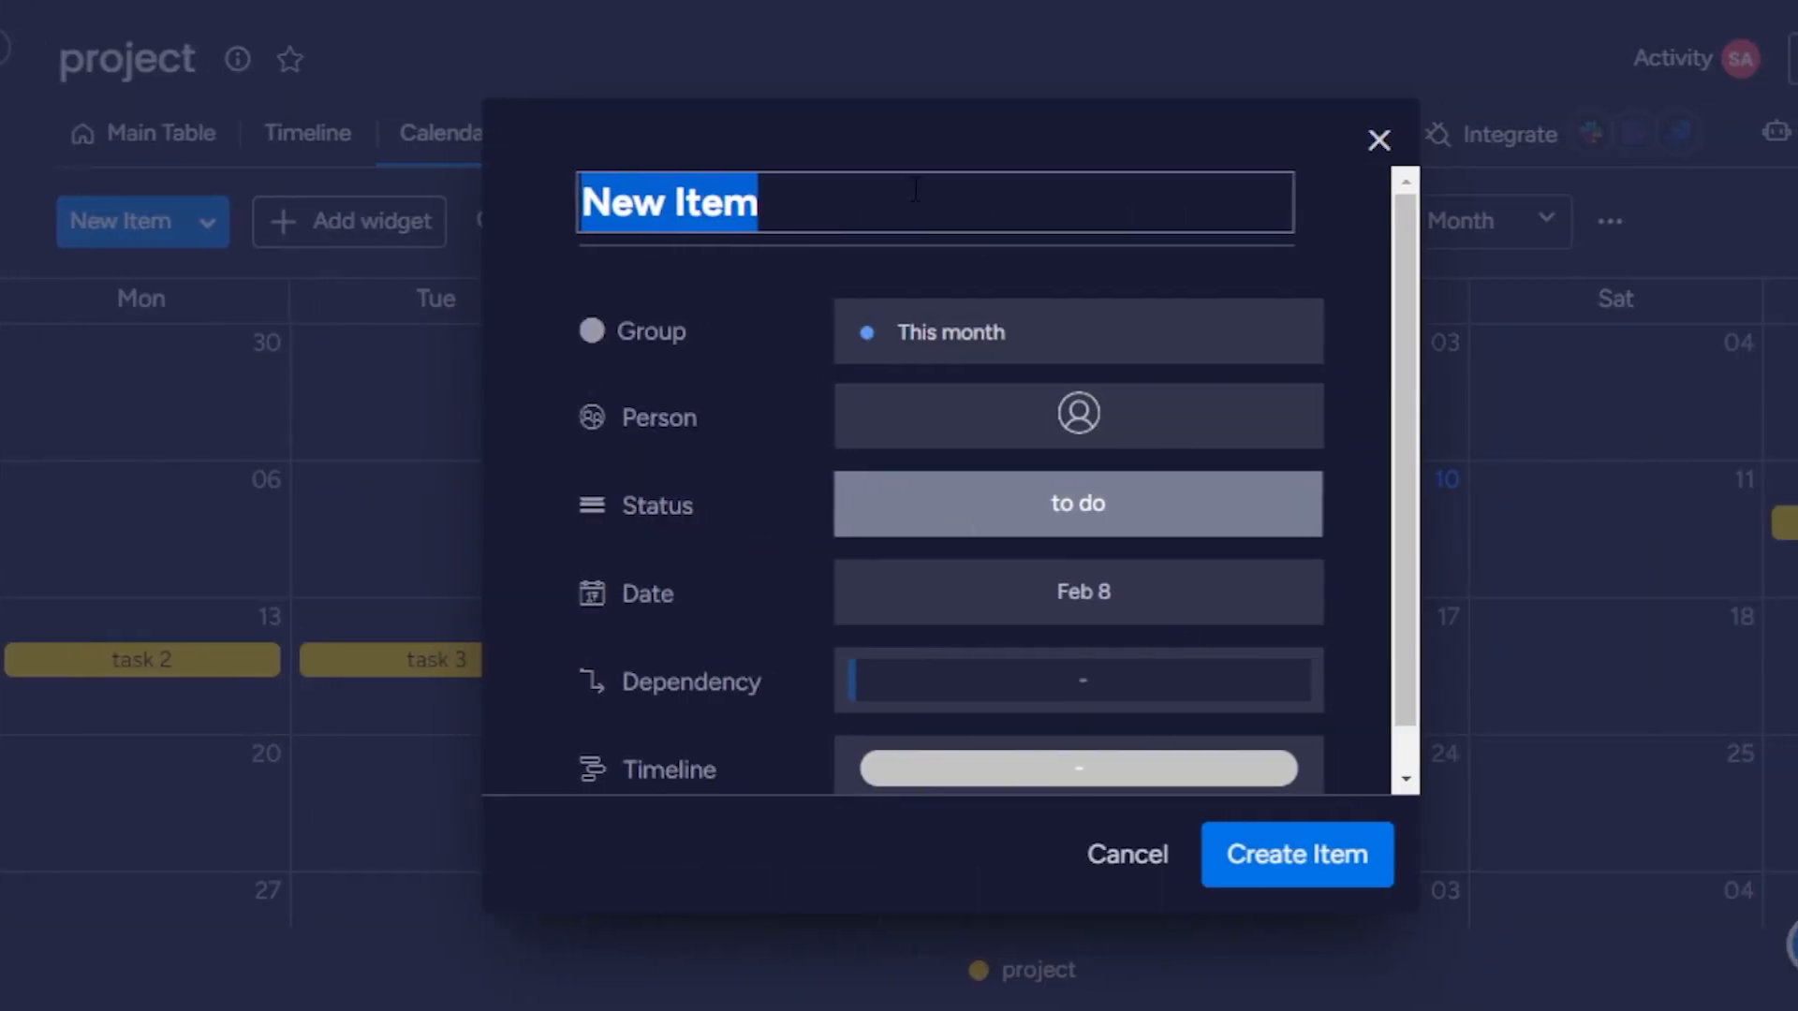
{"action": "left_click", "coordinate": [755, 450]}
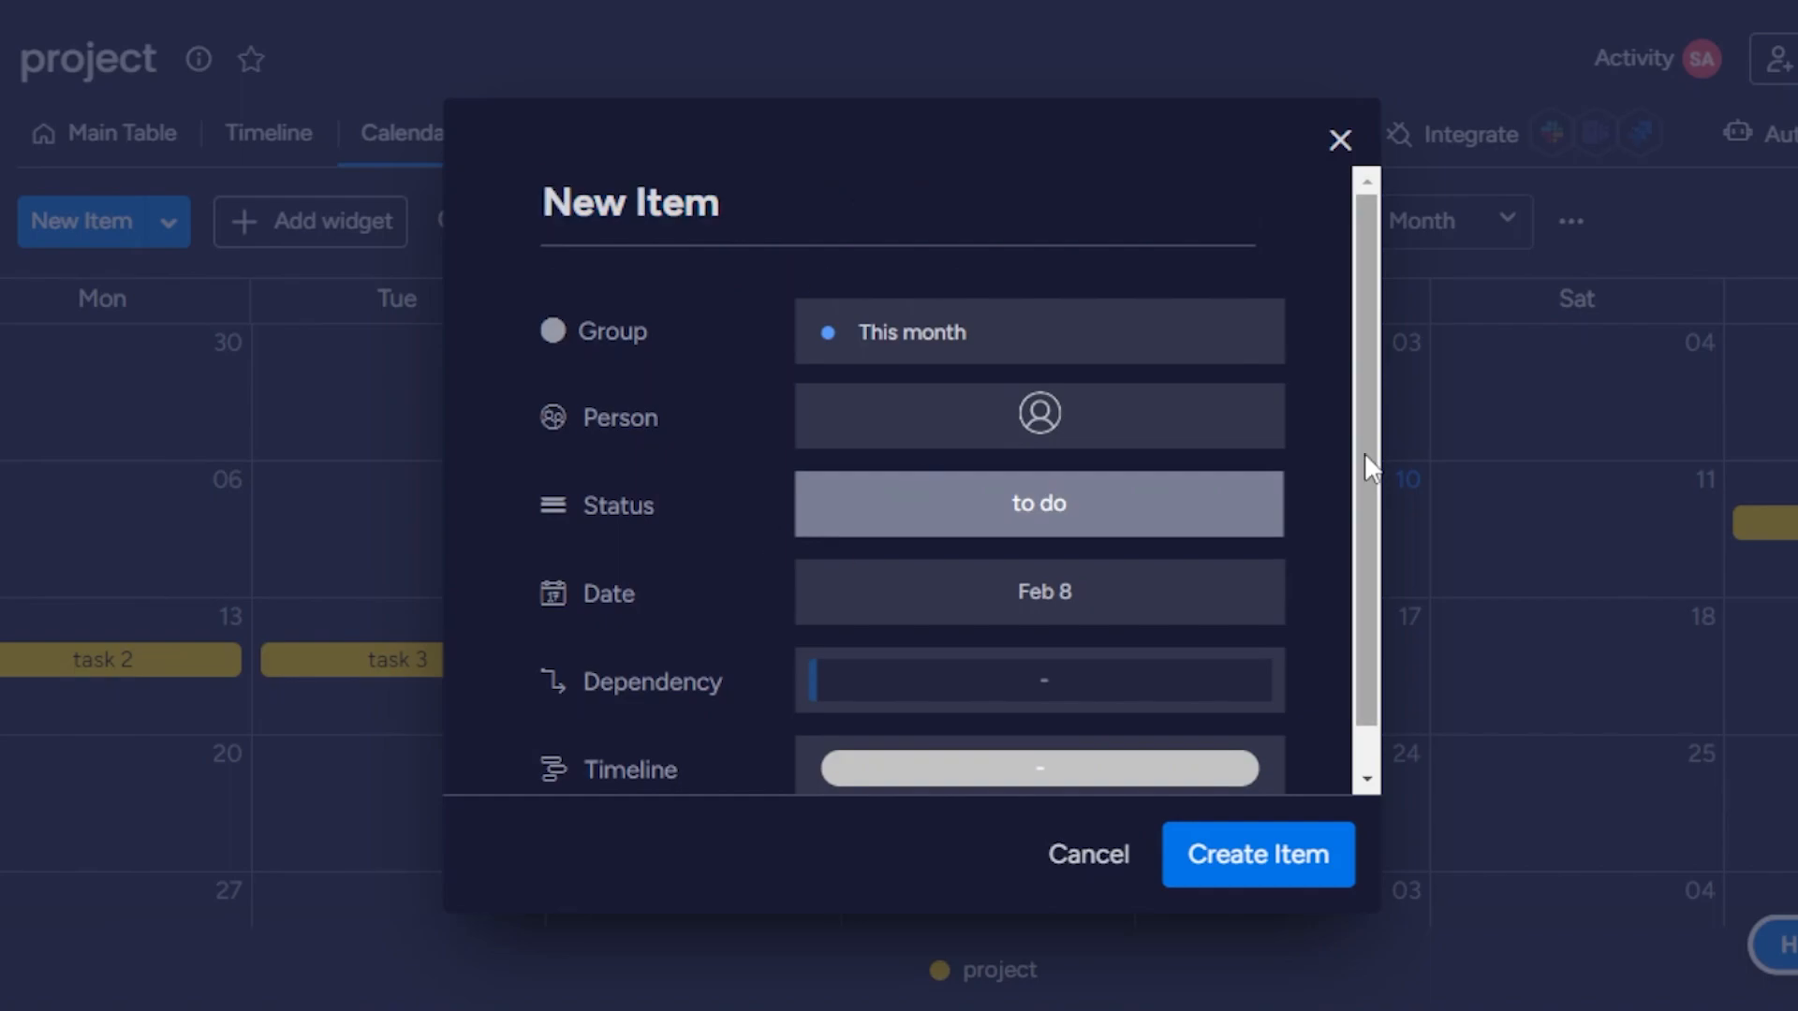
{"action": "left_click", "coordinate": [1338, 140]}
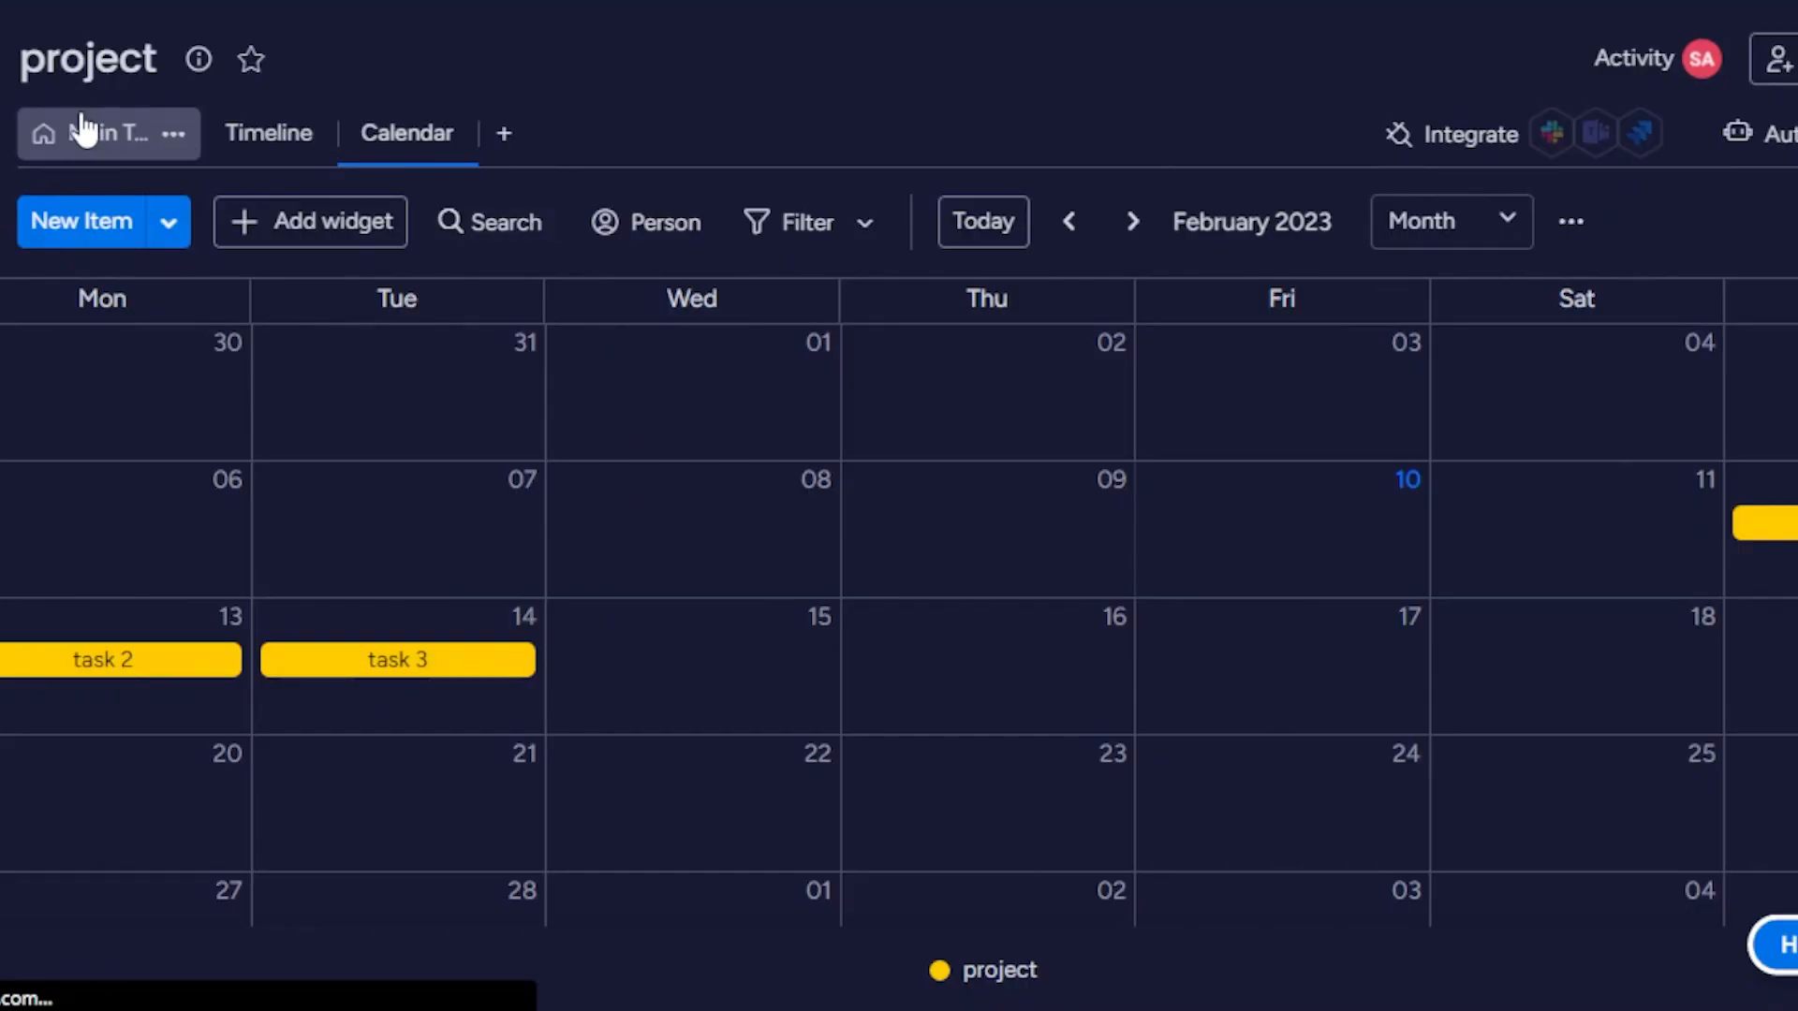
Add a Priority column and a Files column to the board's Main Table.
{"action": "left_click", "coordinate": [84, 131]}
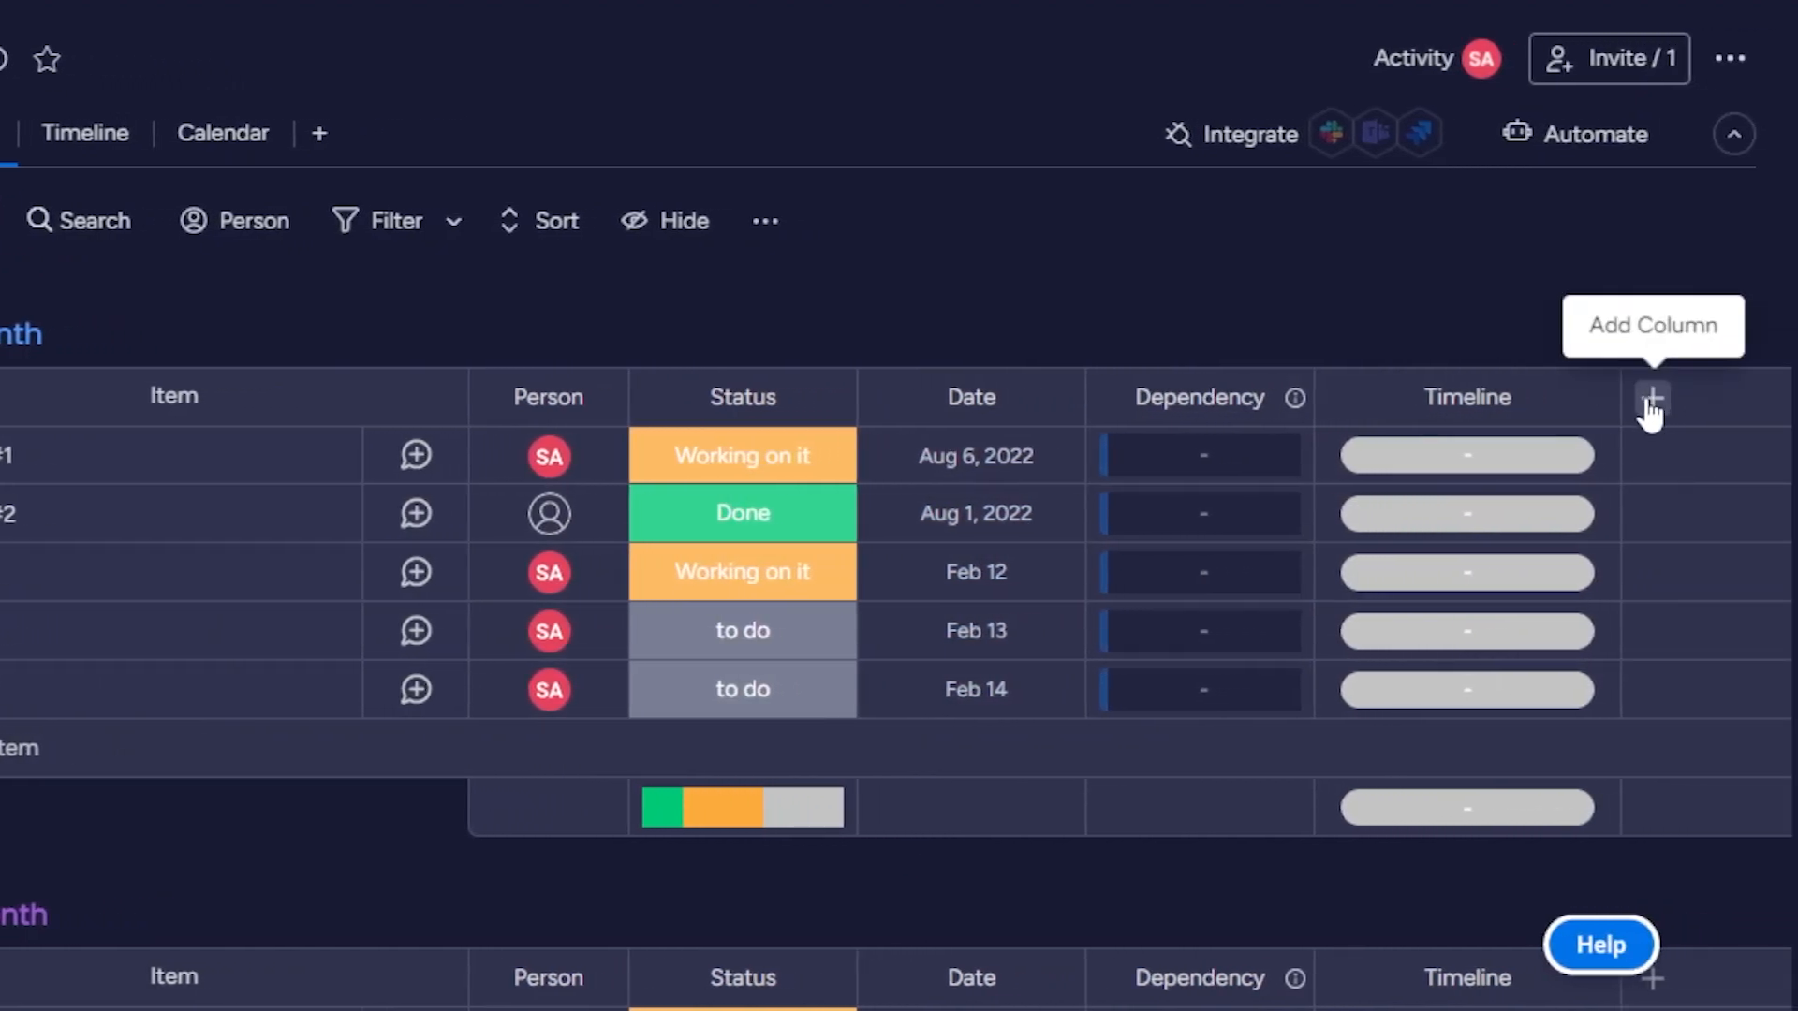
{"action": "left_click", "coordinate": [1650, 400]}
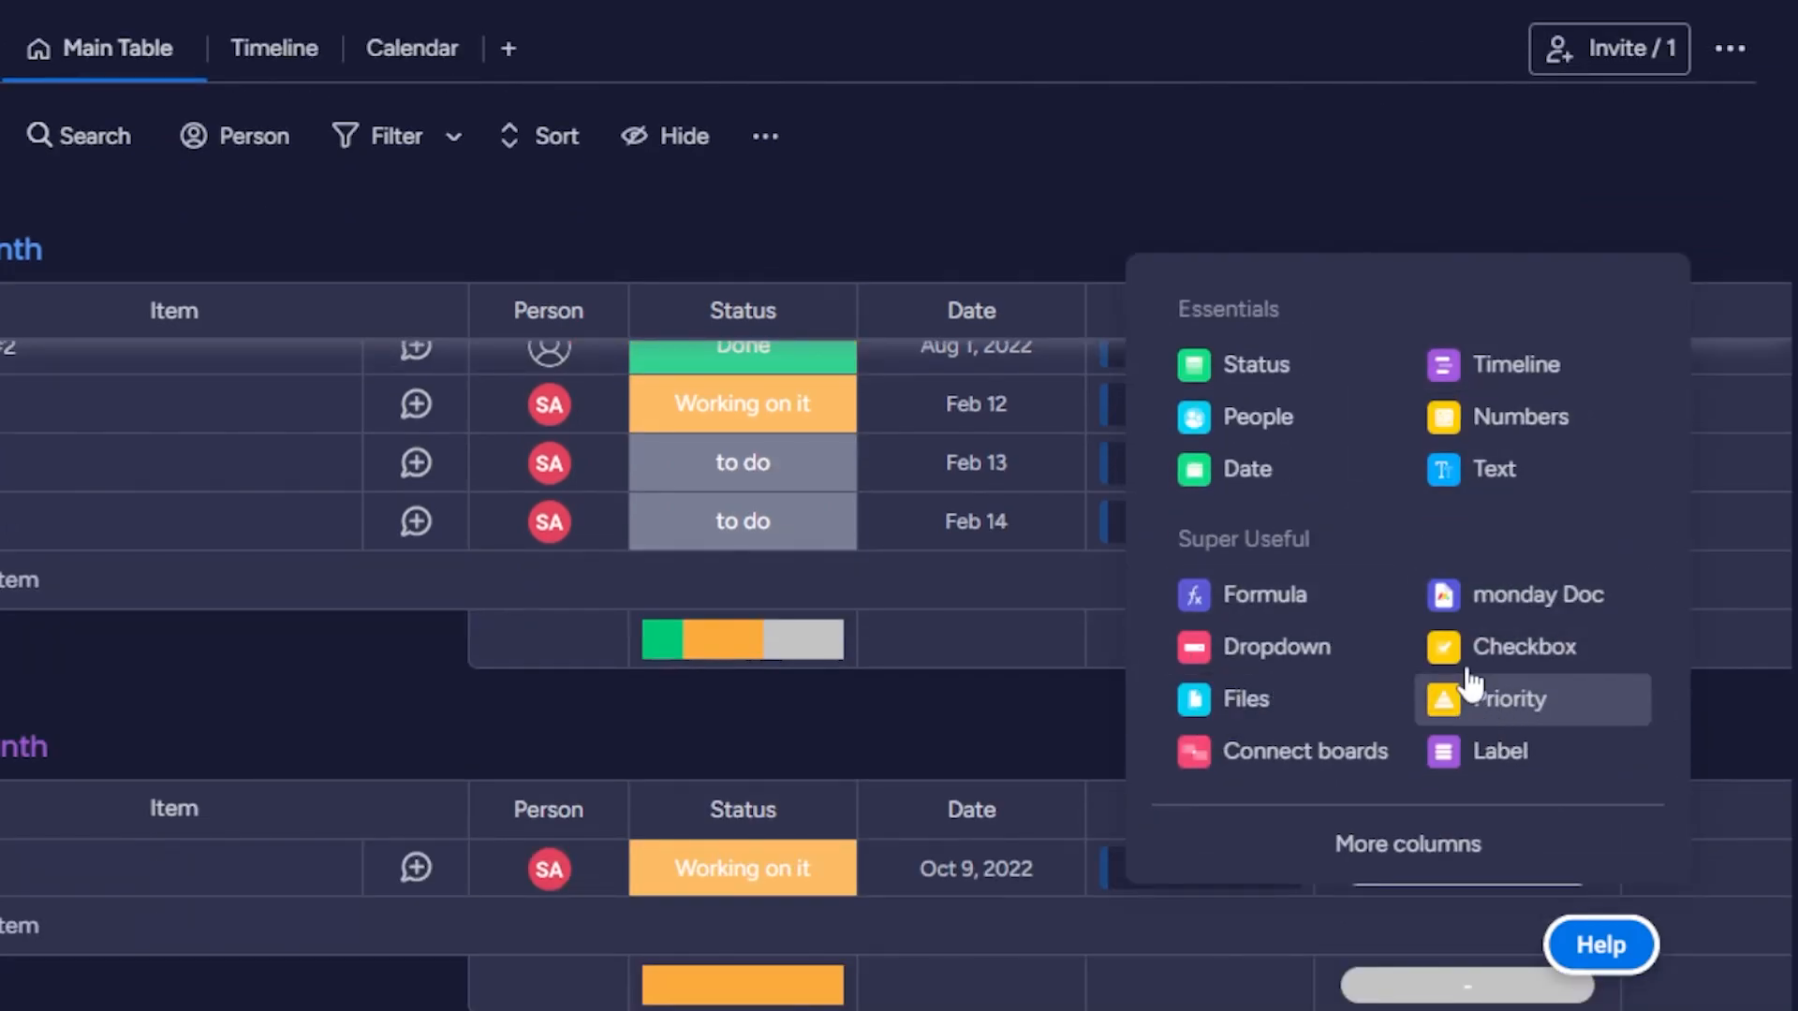
{"action": "left_click", "coordinate": [1511, 698]}
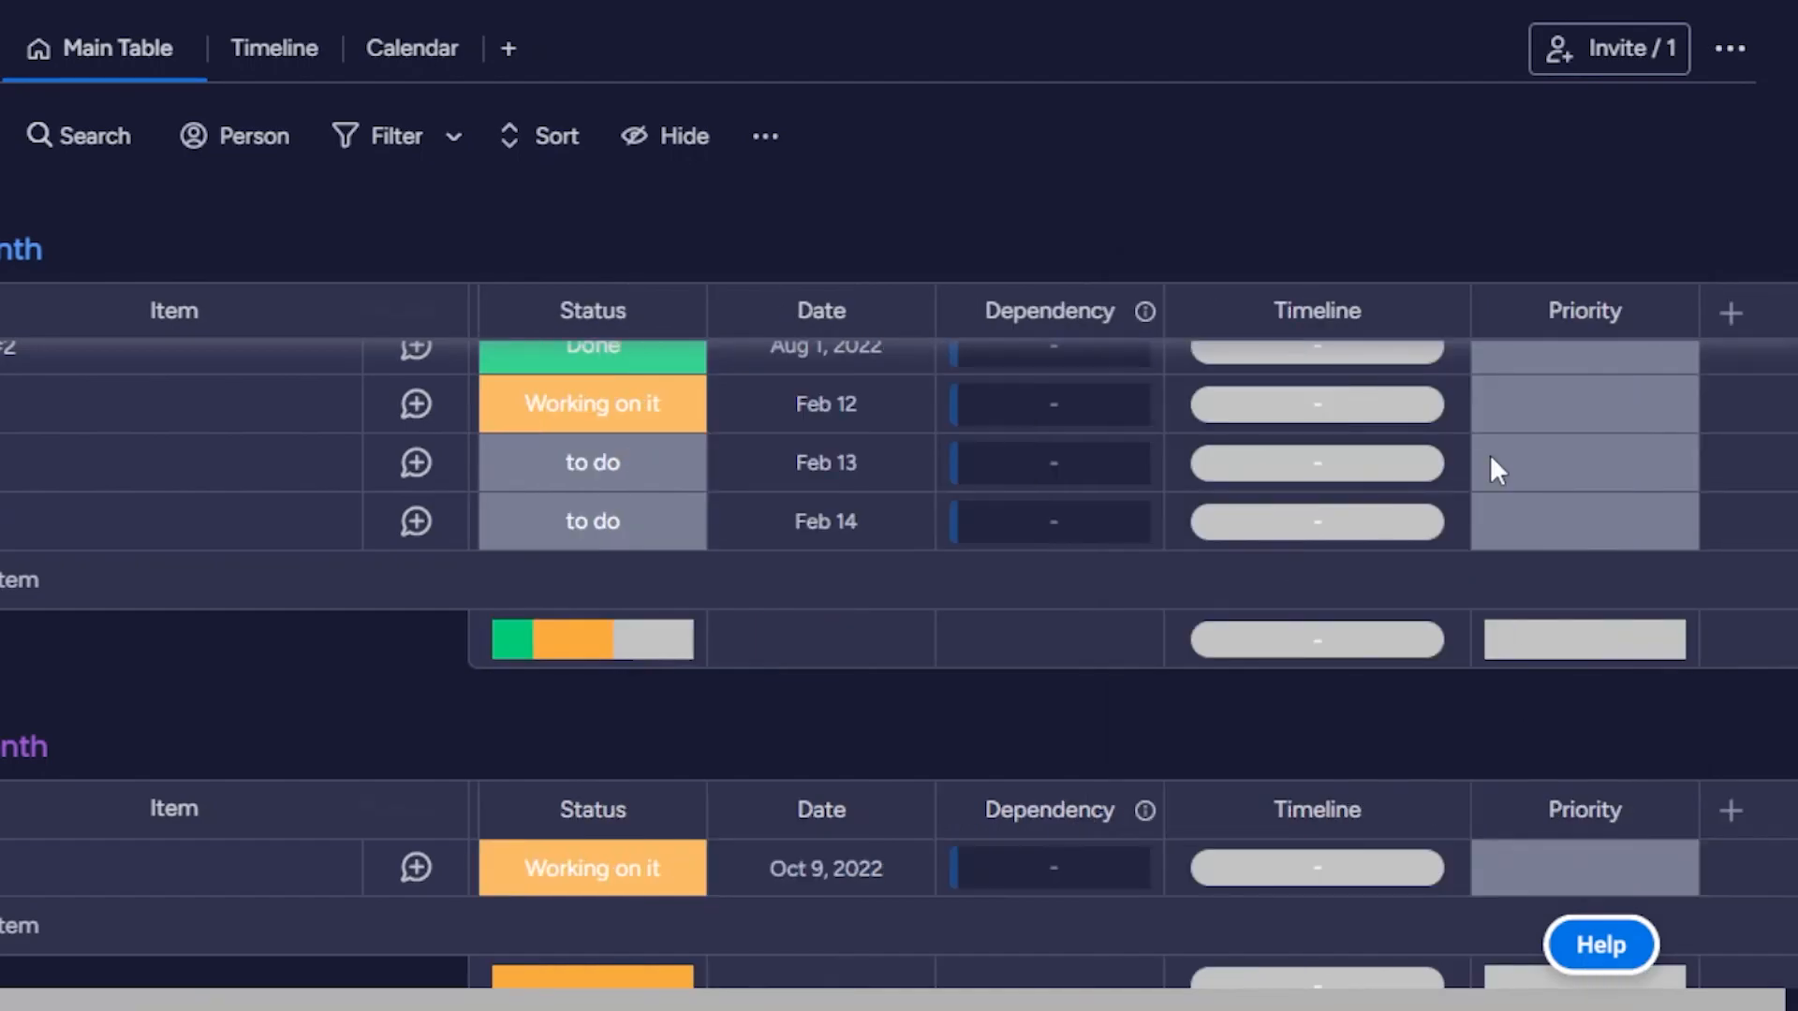
{"action": "left_click", "coordinate": [1732, 313]}
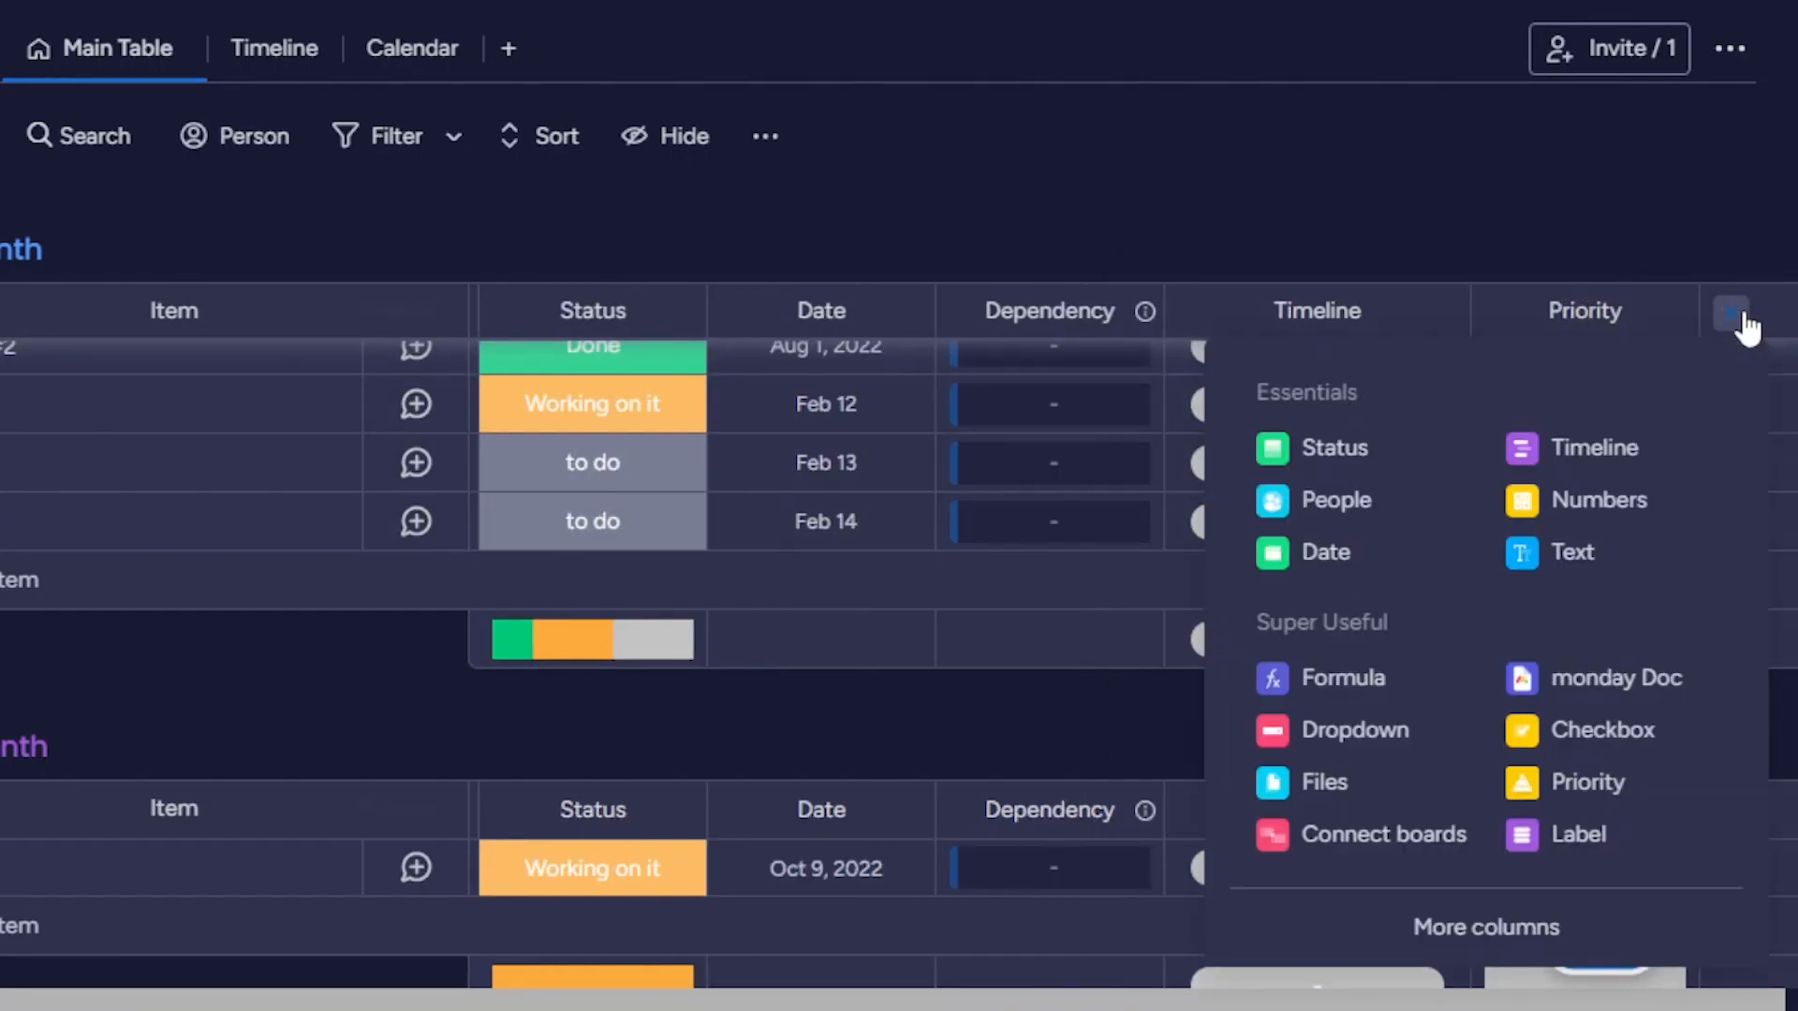
{"action": "left_click", "coordinate": [1350, 785]}
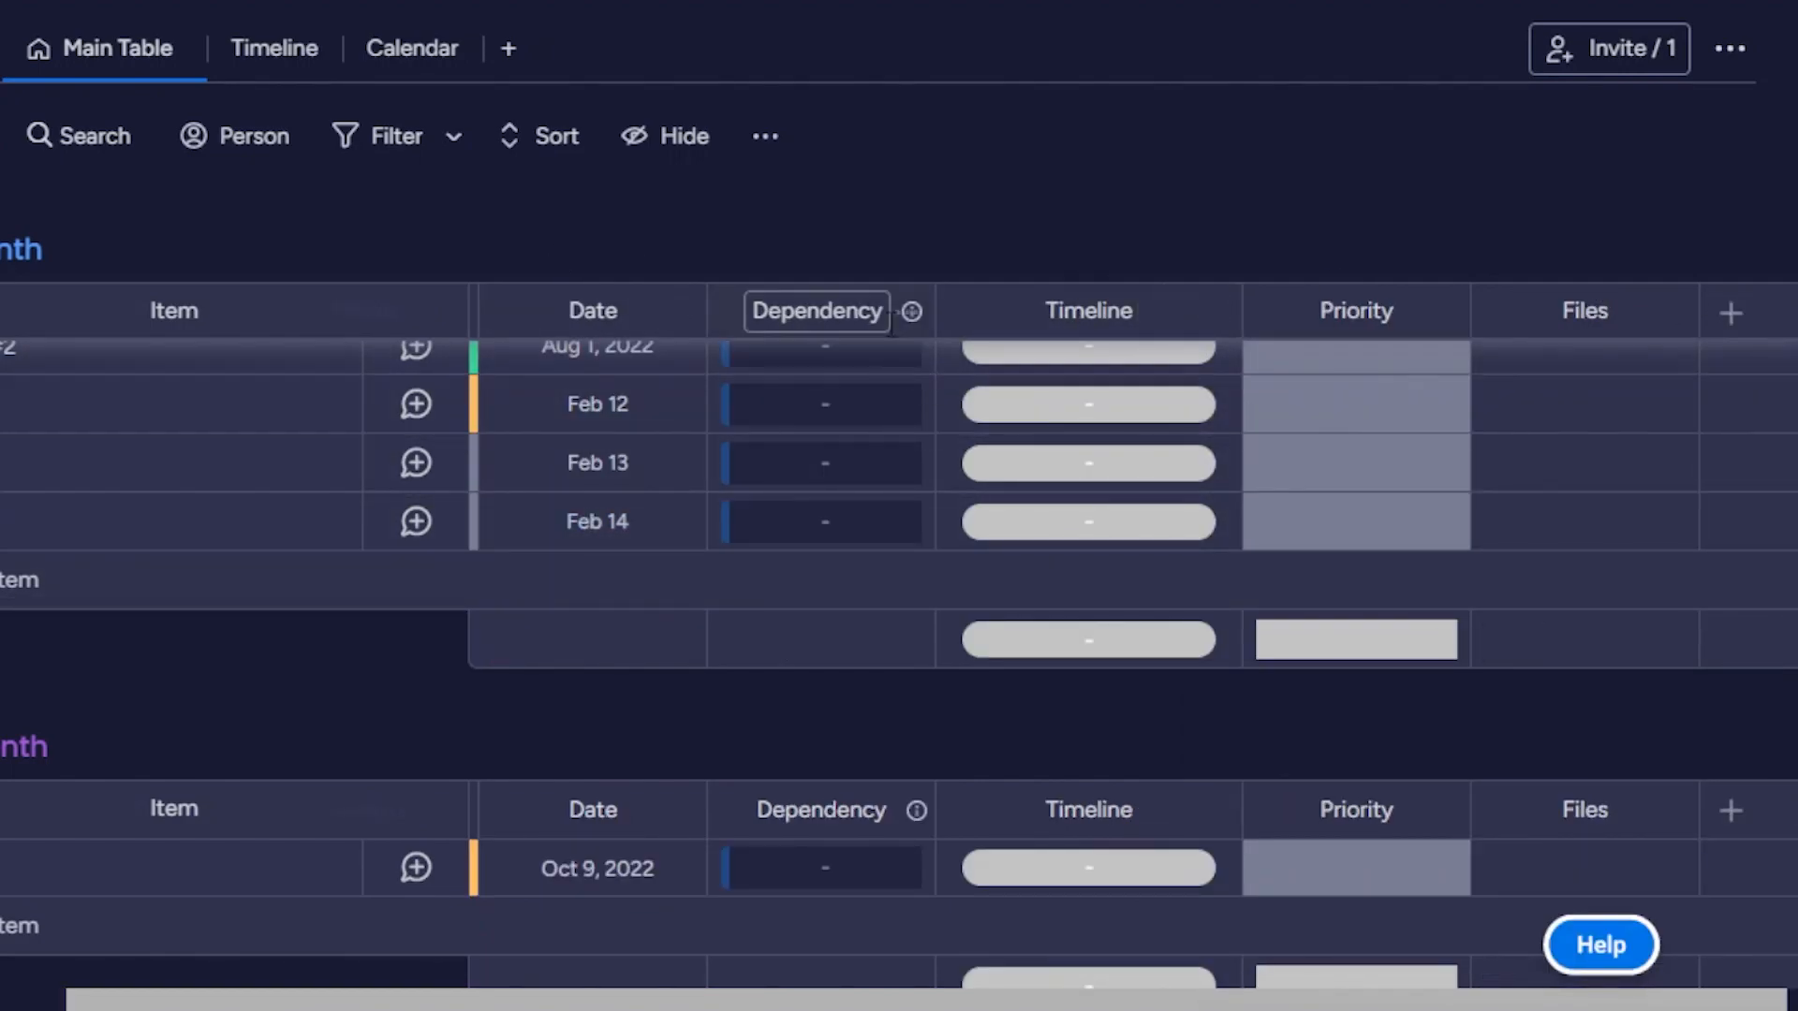
Delete the Dependency column from the Main Table.
{"action": "left_click", "coordinate": [906, 311]}
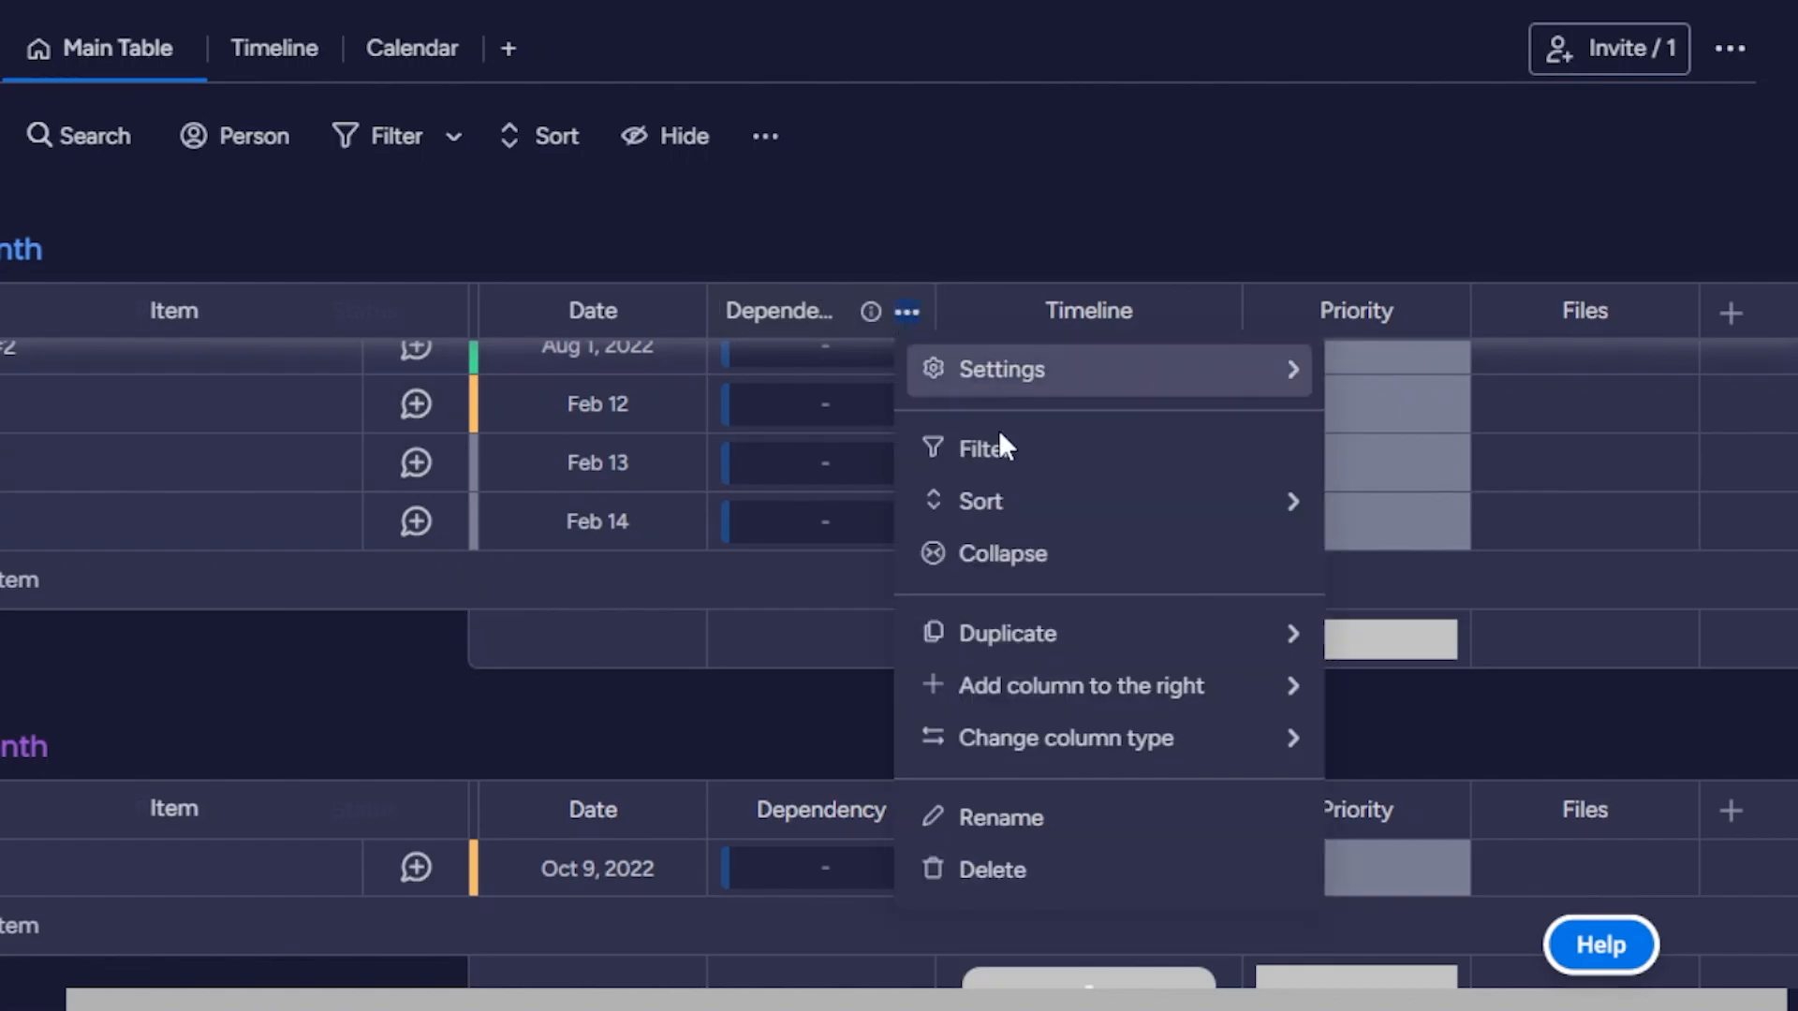
{"action": "left_click", "coordinate": [1027, 876]}
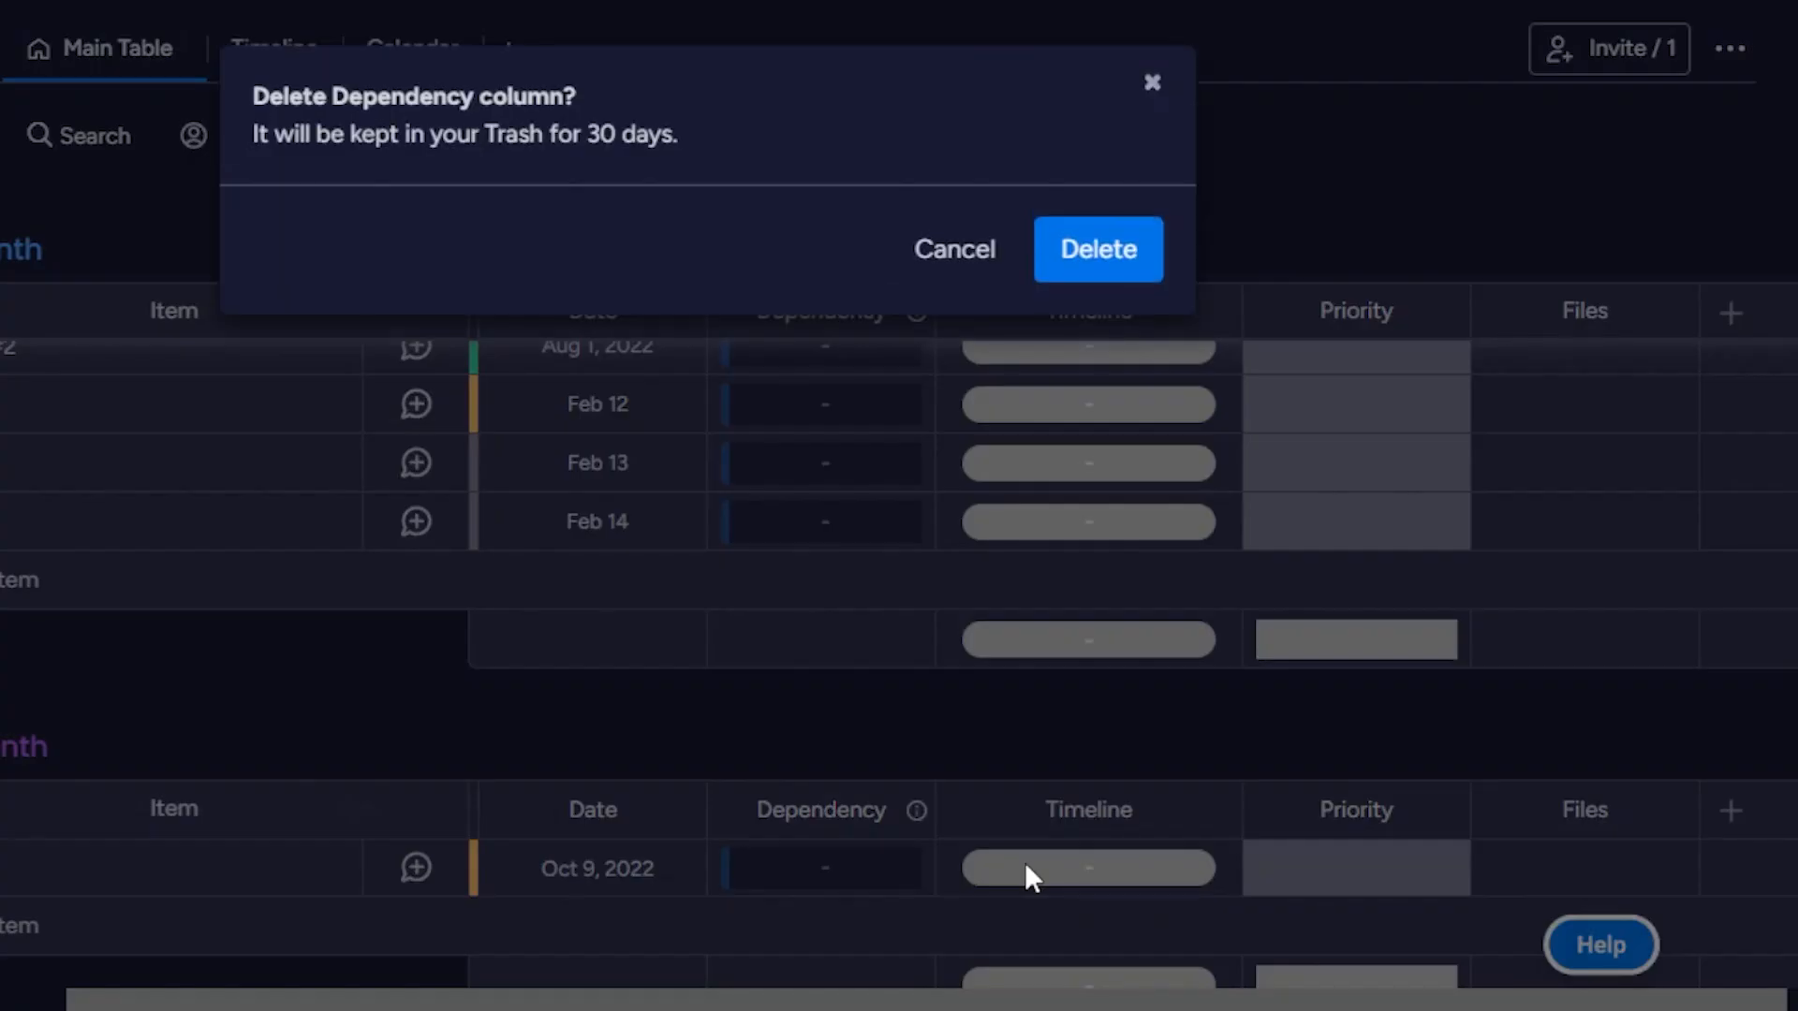
{"action": "left_click", "coordinate": [1103, 265]}
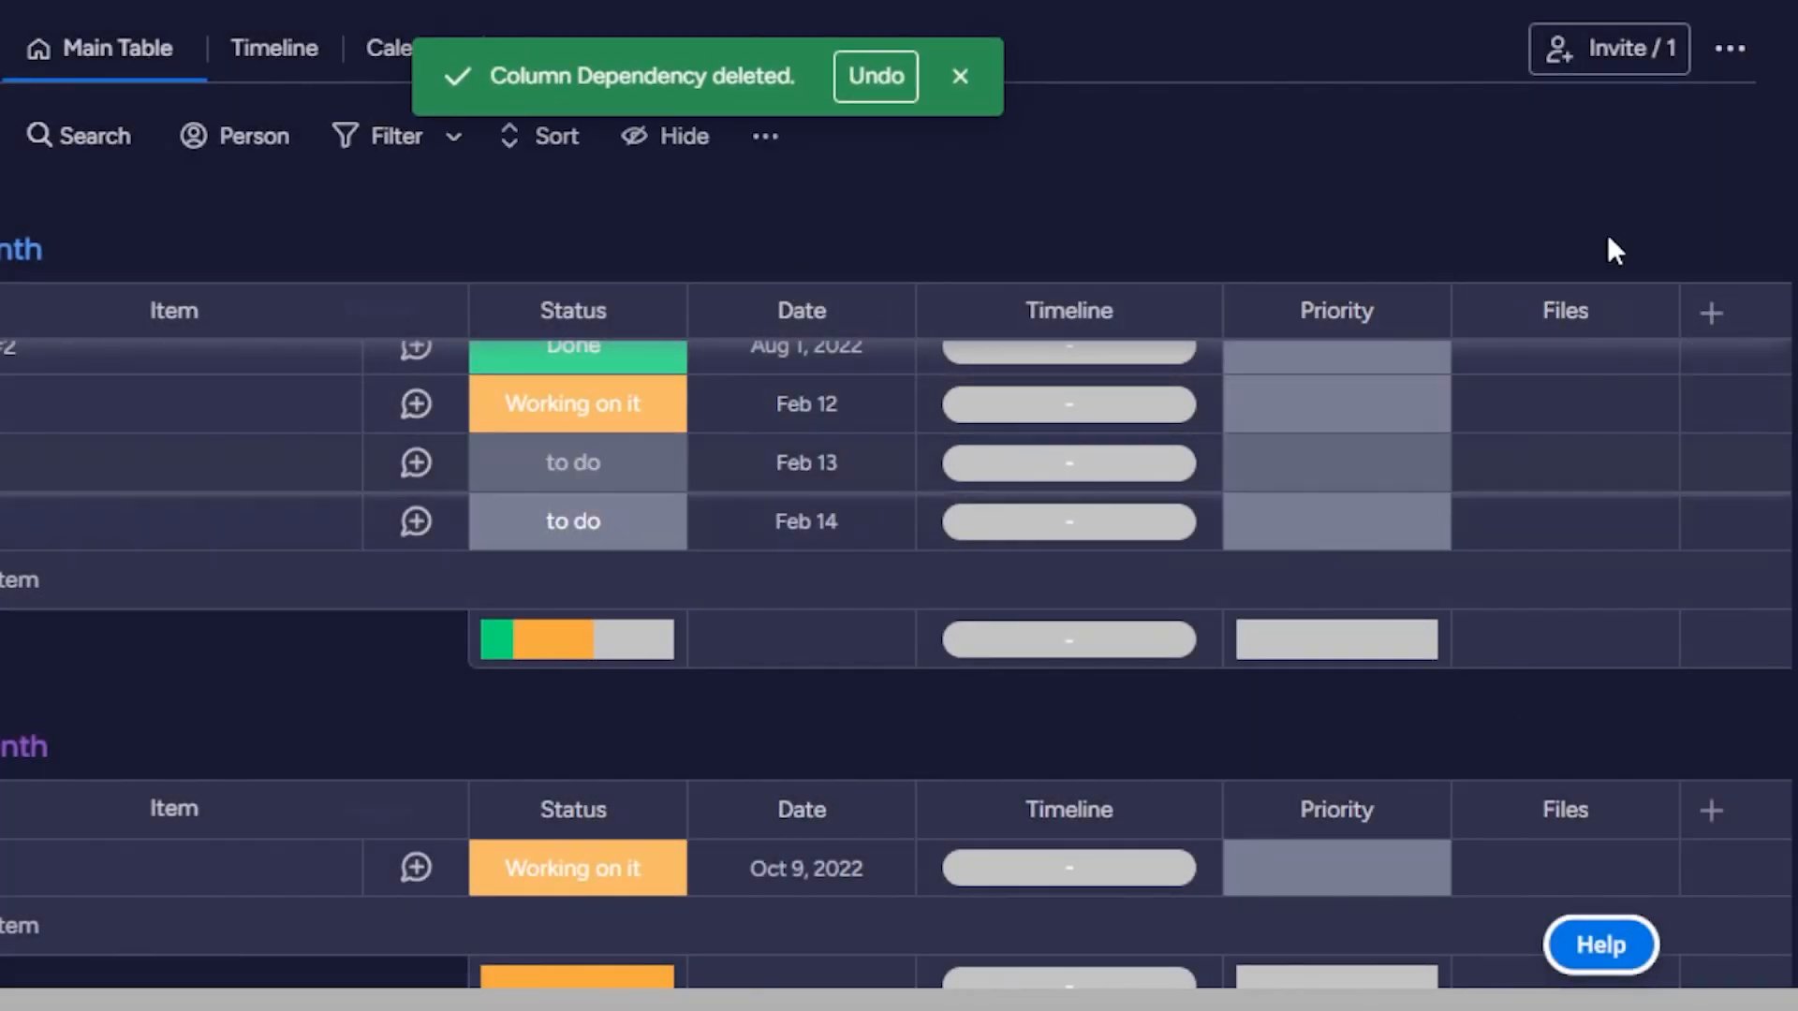
Start a new item on February 15 in the Calendar view and set its priority to High.
{"action": "left_click", "coordinate": [386, 56]}
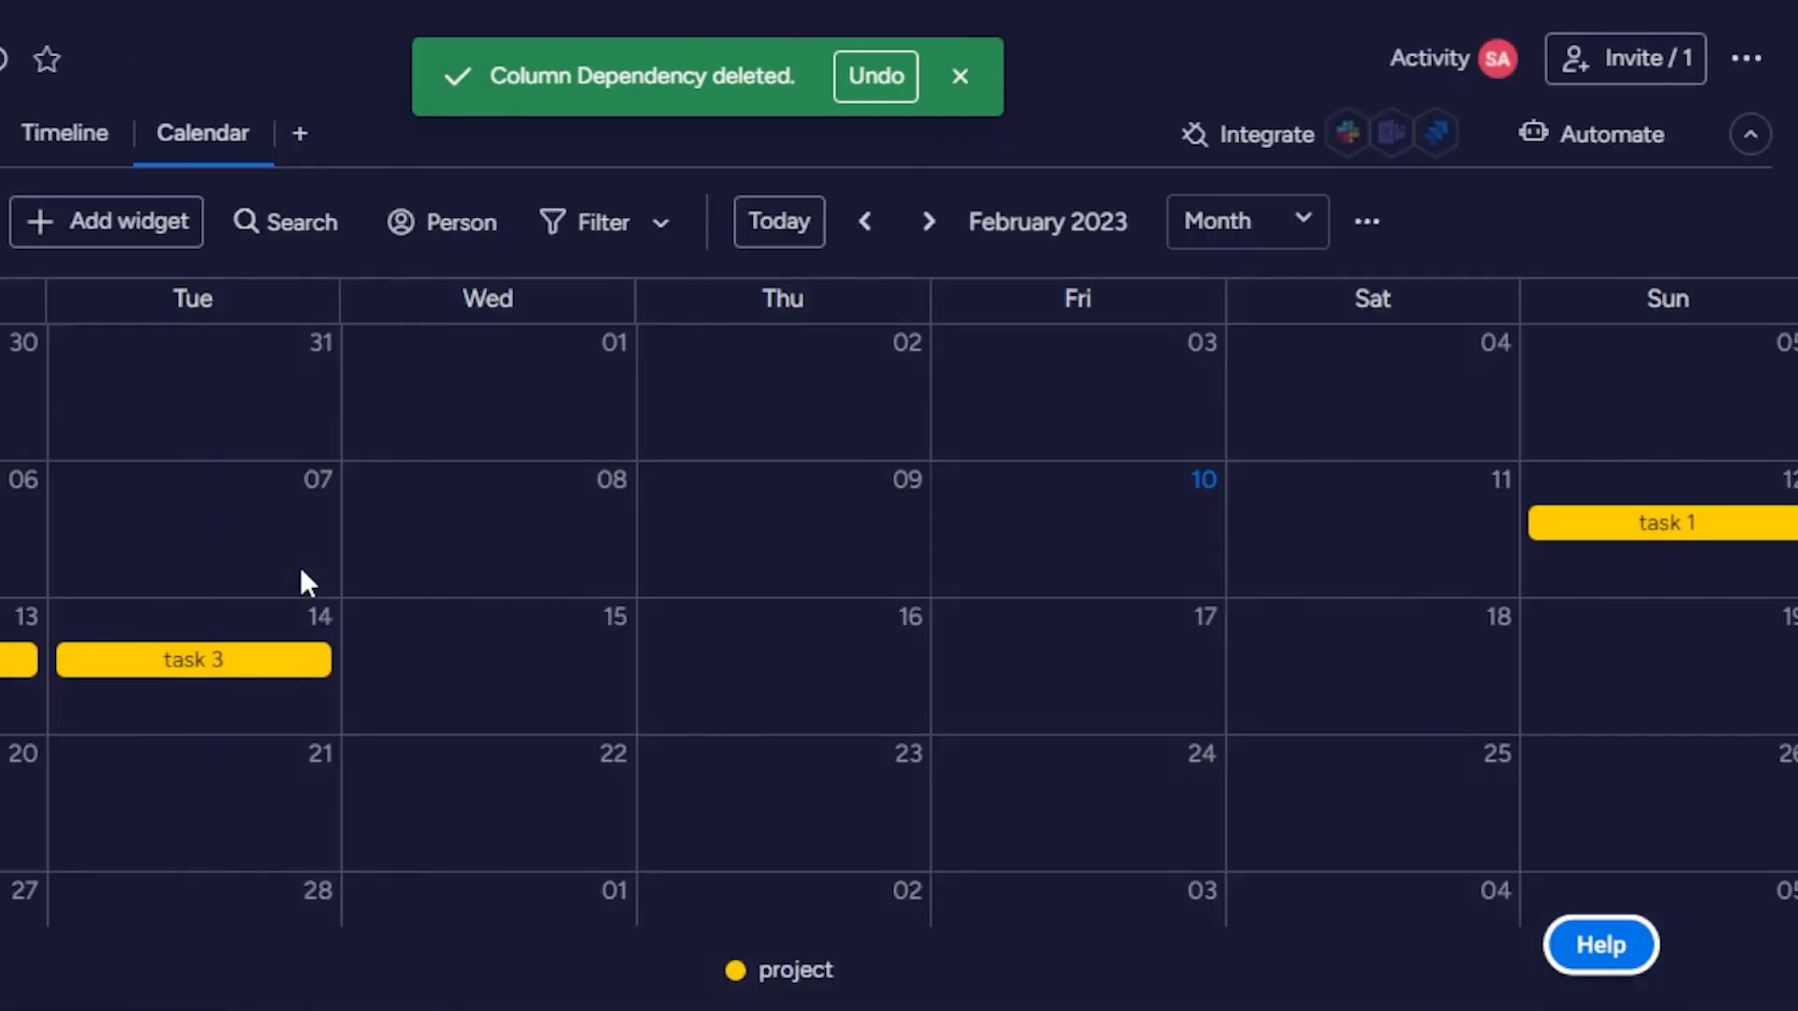
{"action": "left_click", "coordinate": [499, 667]}
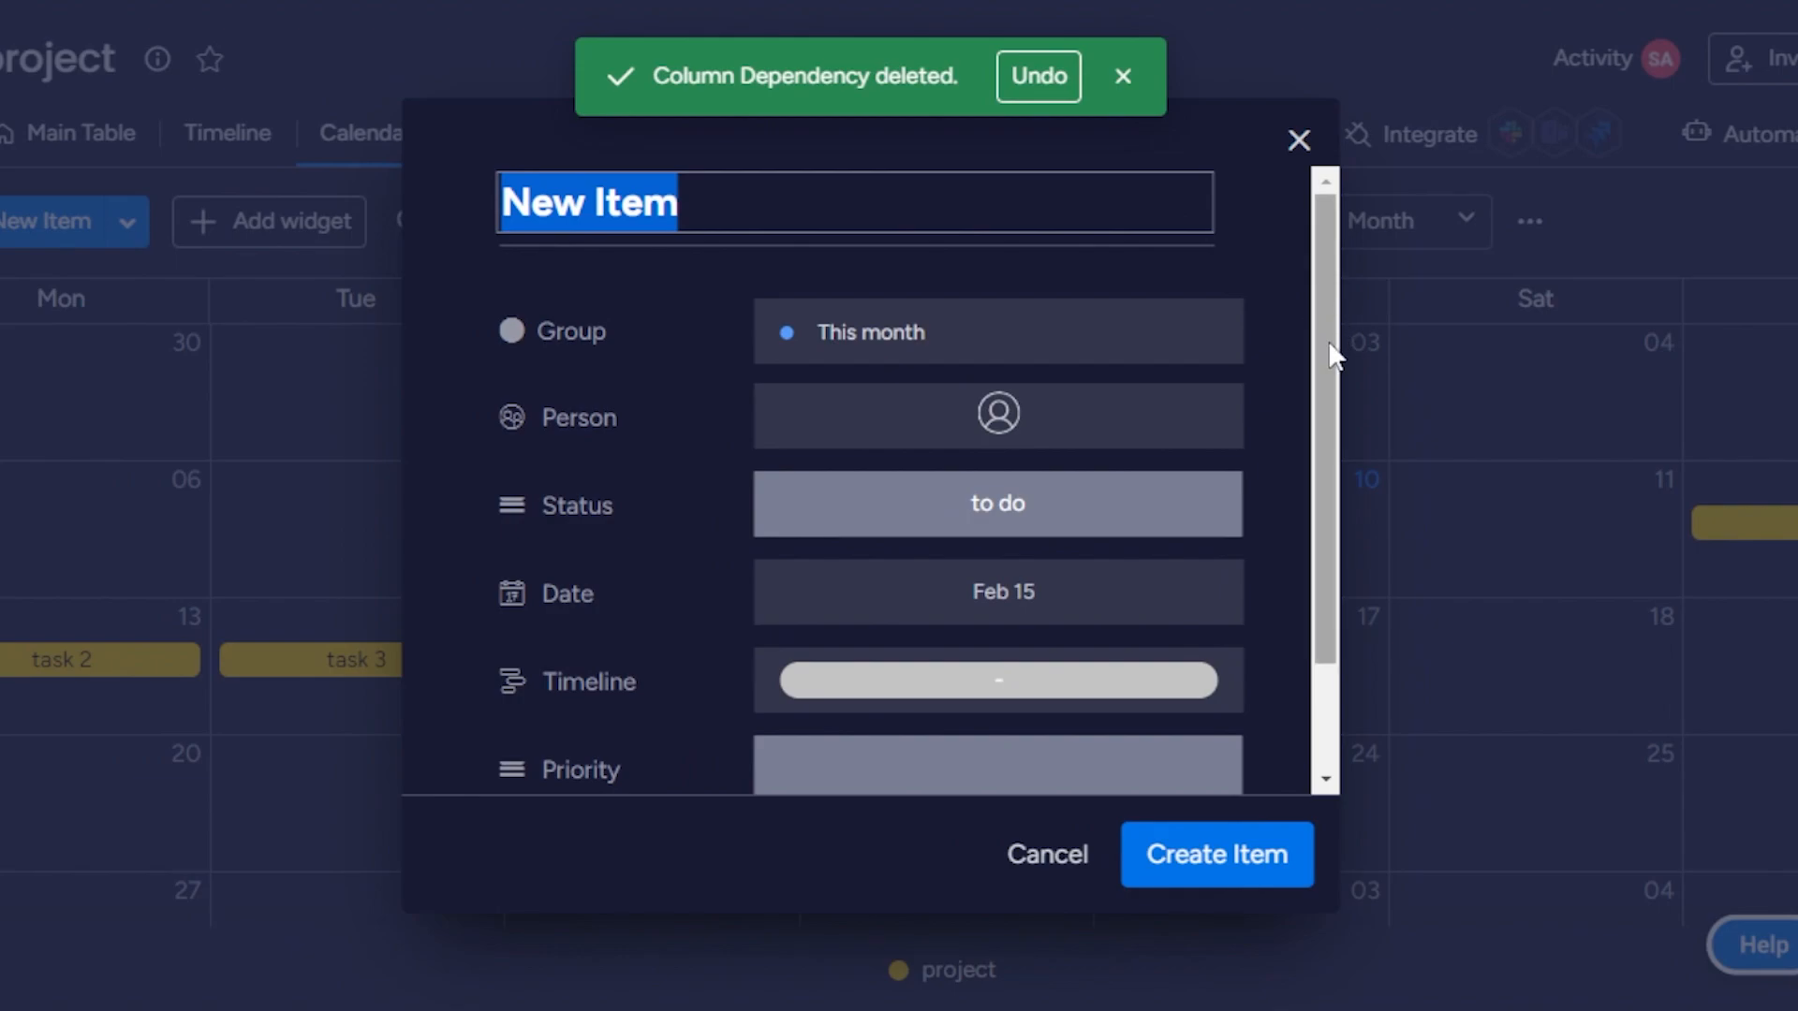
{"action": "left_click_drag", "start_coordinate": [1329, 345], "coordinate": [1328, 538]}
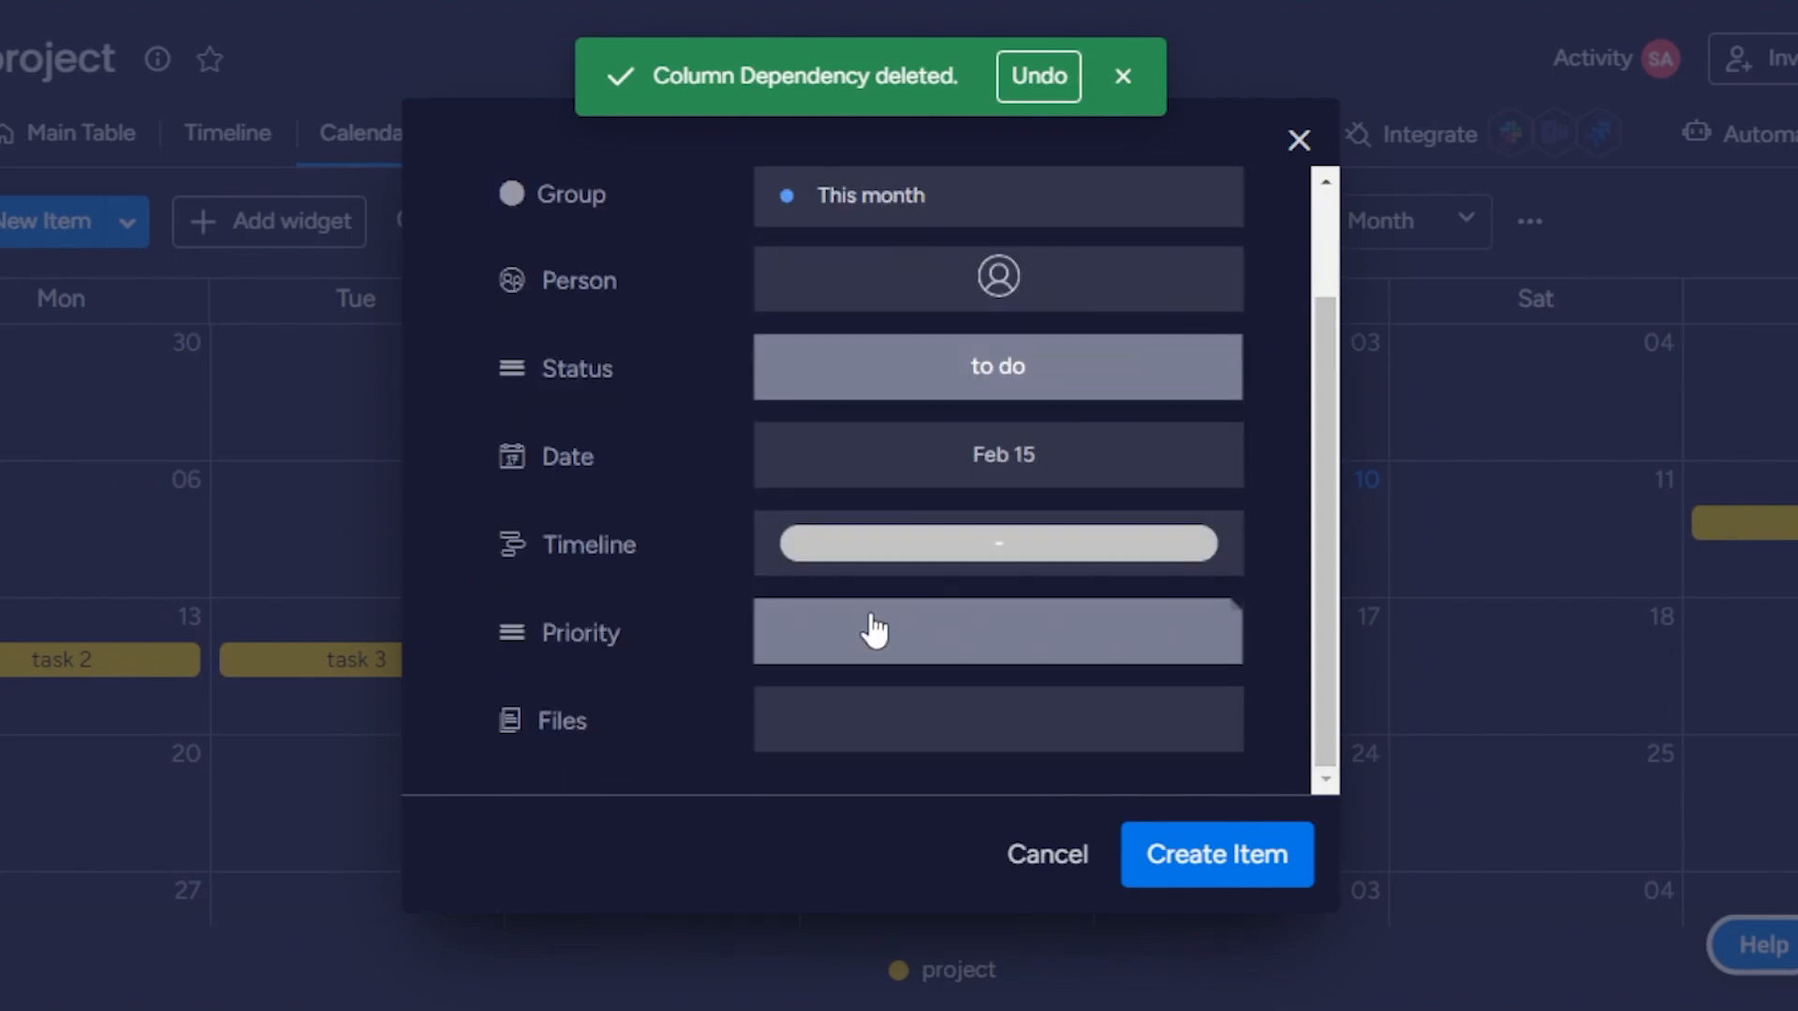
{"action": "left_click", "coordinate": [951, 642]}
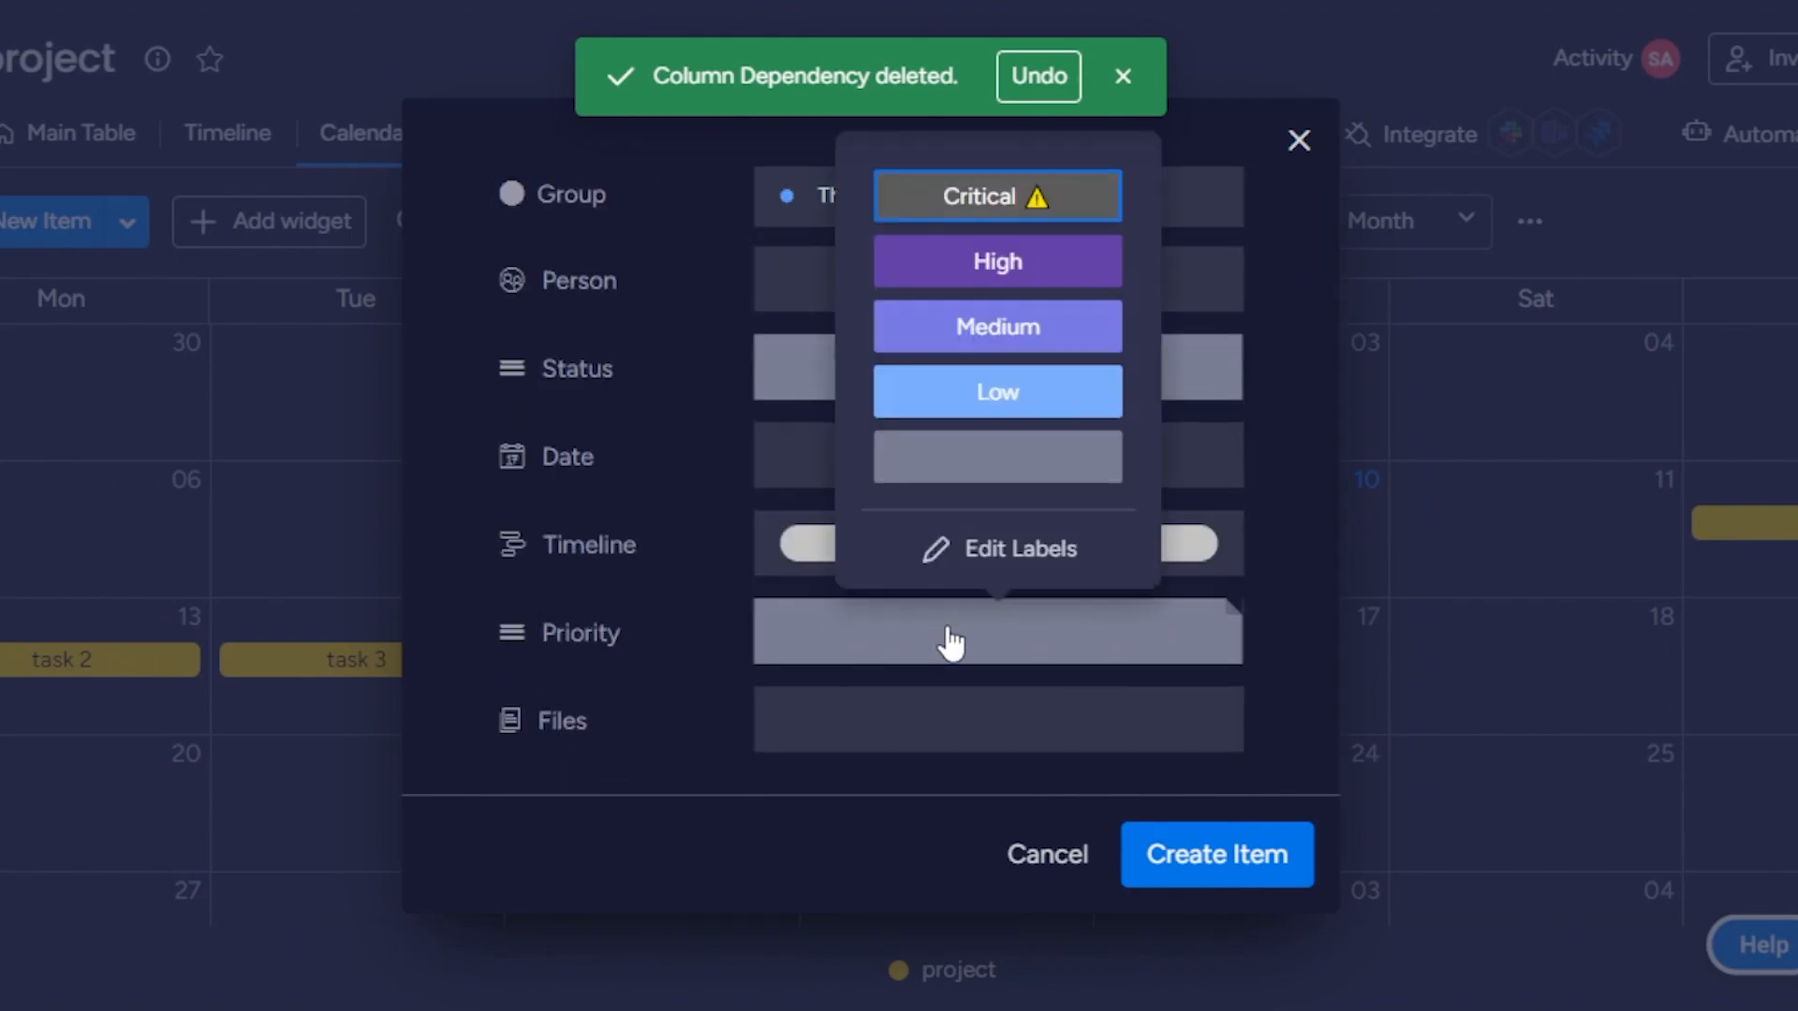
{"action": "left_click", "coordinate": [990, 263]}
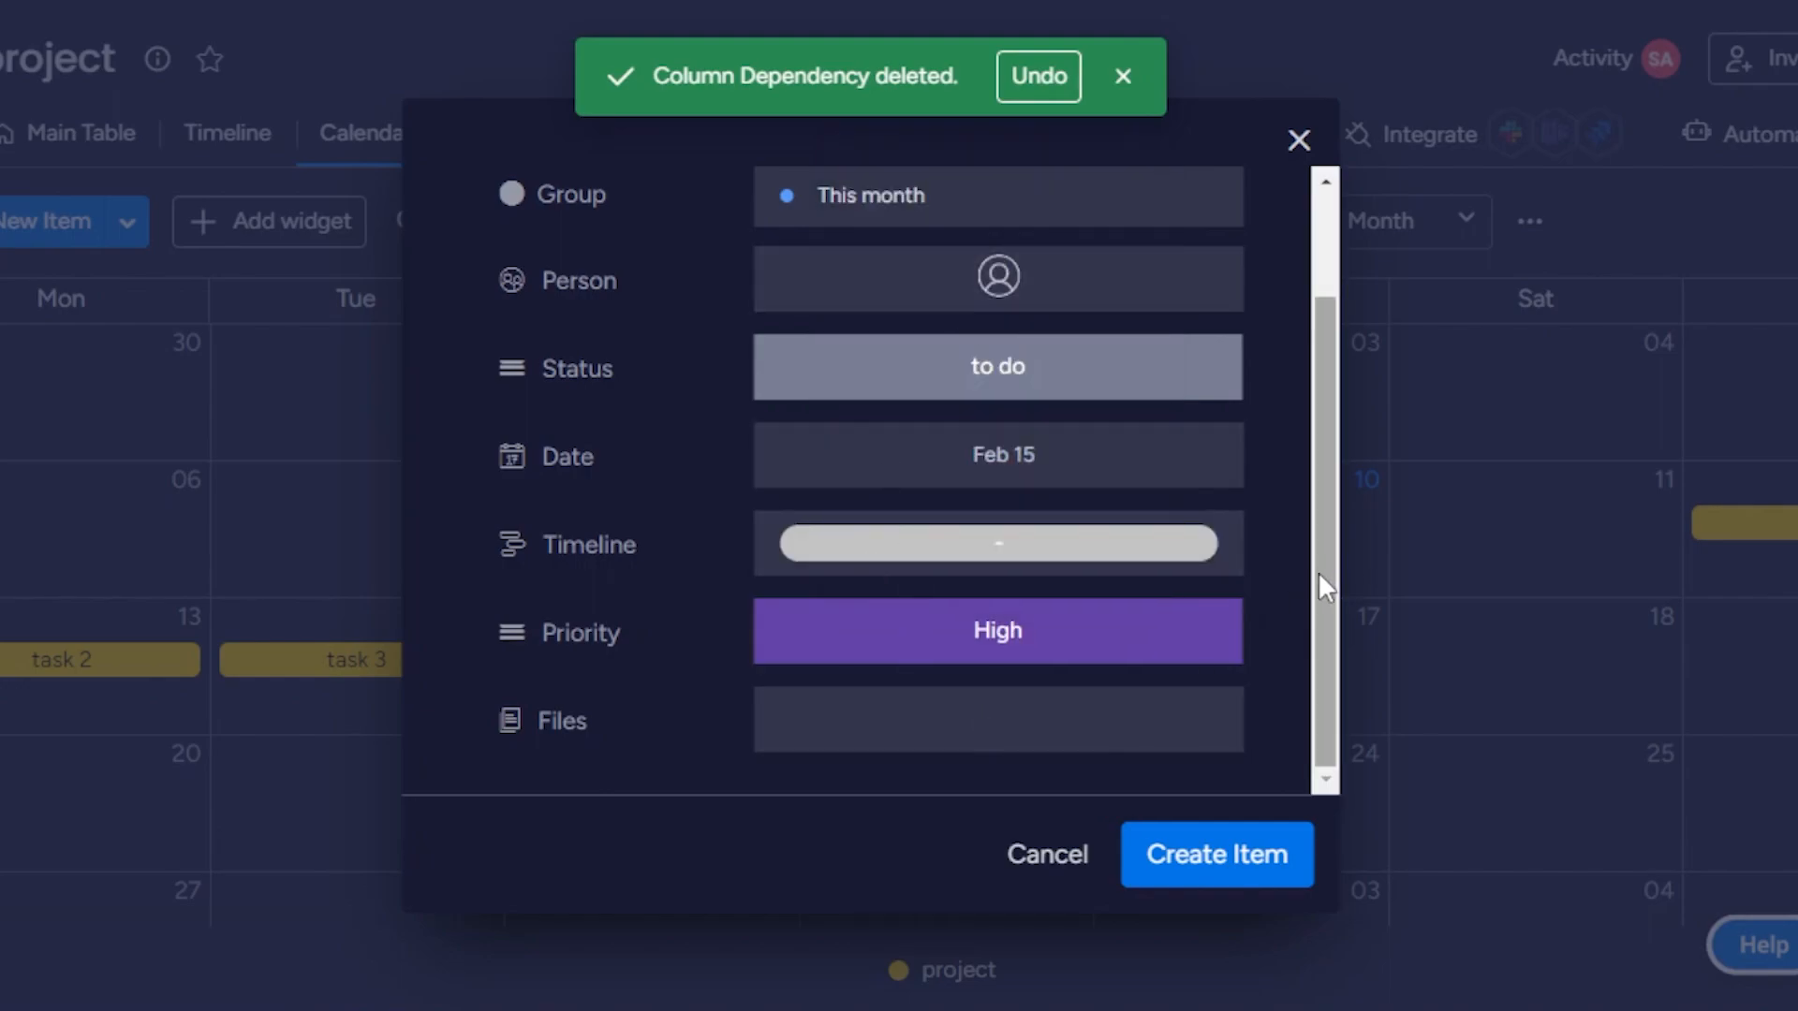
Assign the suggested person to the new item, name it "task 4", create it and dismiss the column deletion notice.
{"action": "left_click_drag", "start_coordinate": [1320, 585], "coordinate": [1324, 418]}
{"action": "left_click", "coordinate": [999, 426]}
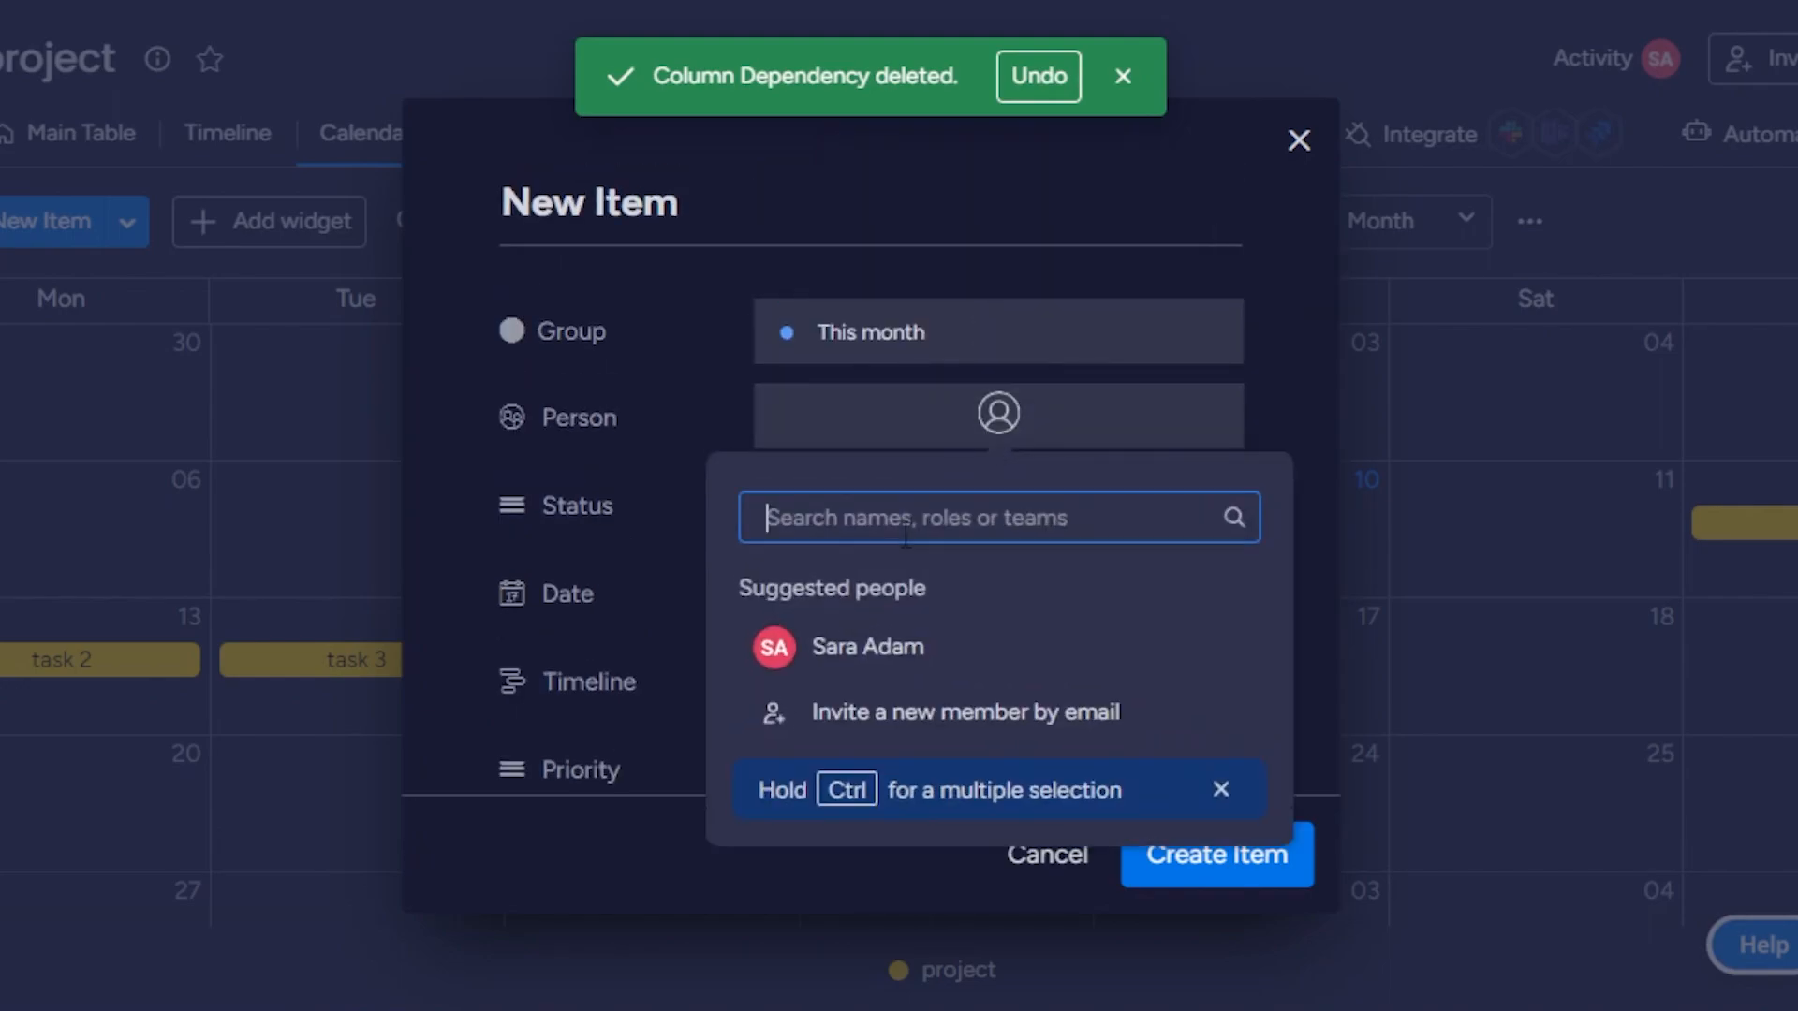
{"action": "left_click", "coordinate": [858, 676]}
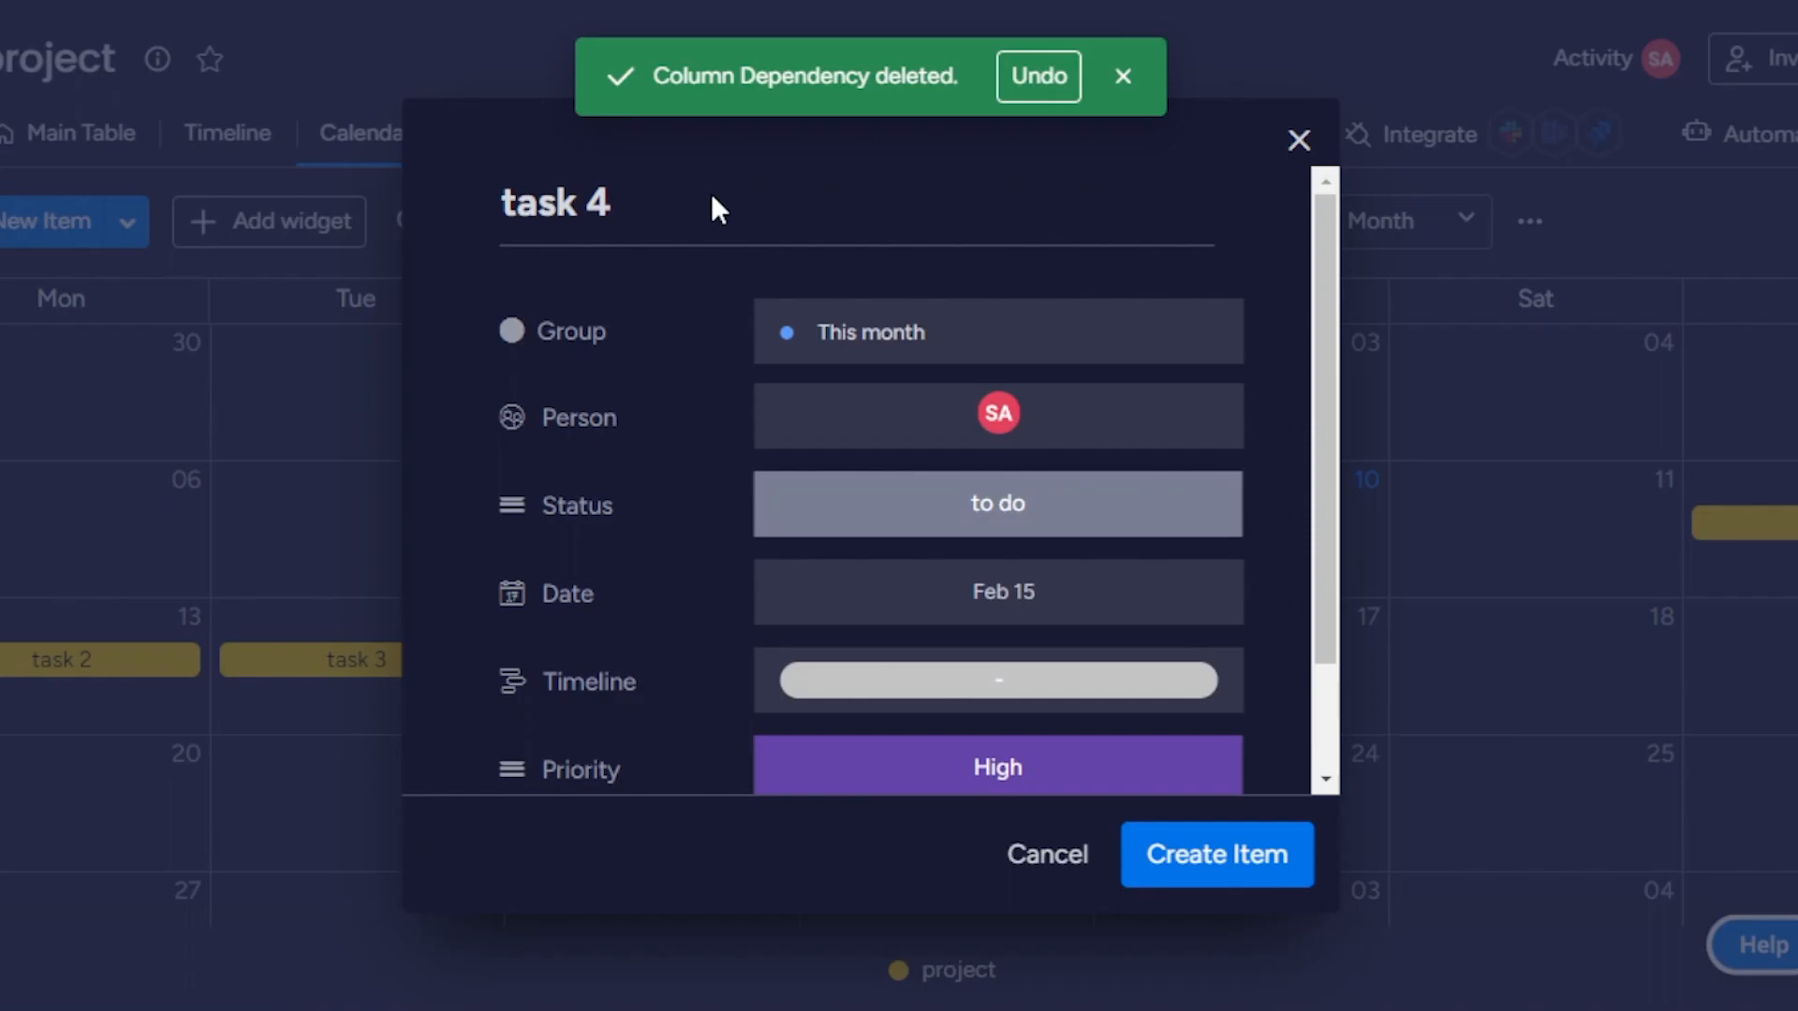
{"action": "left_click", "coordinate": [1204, 854]}
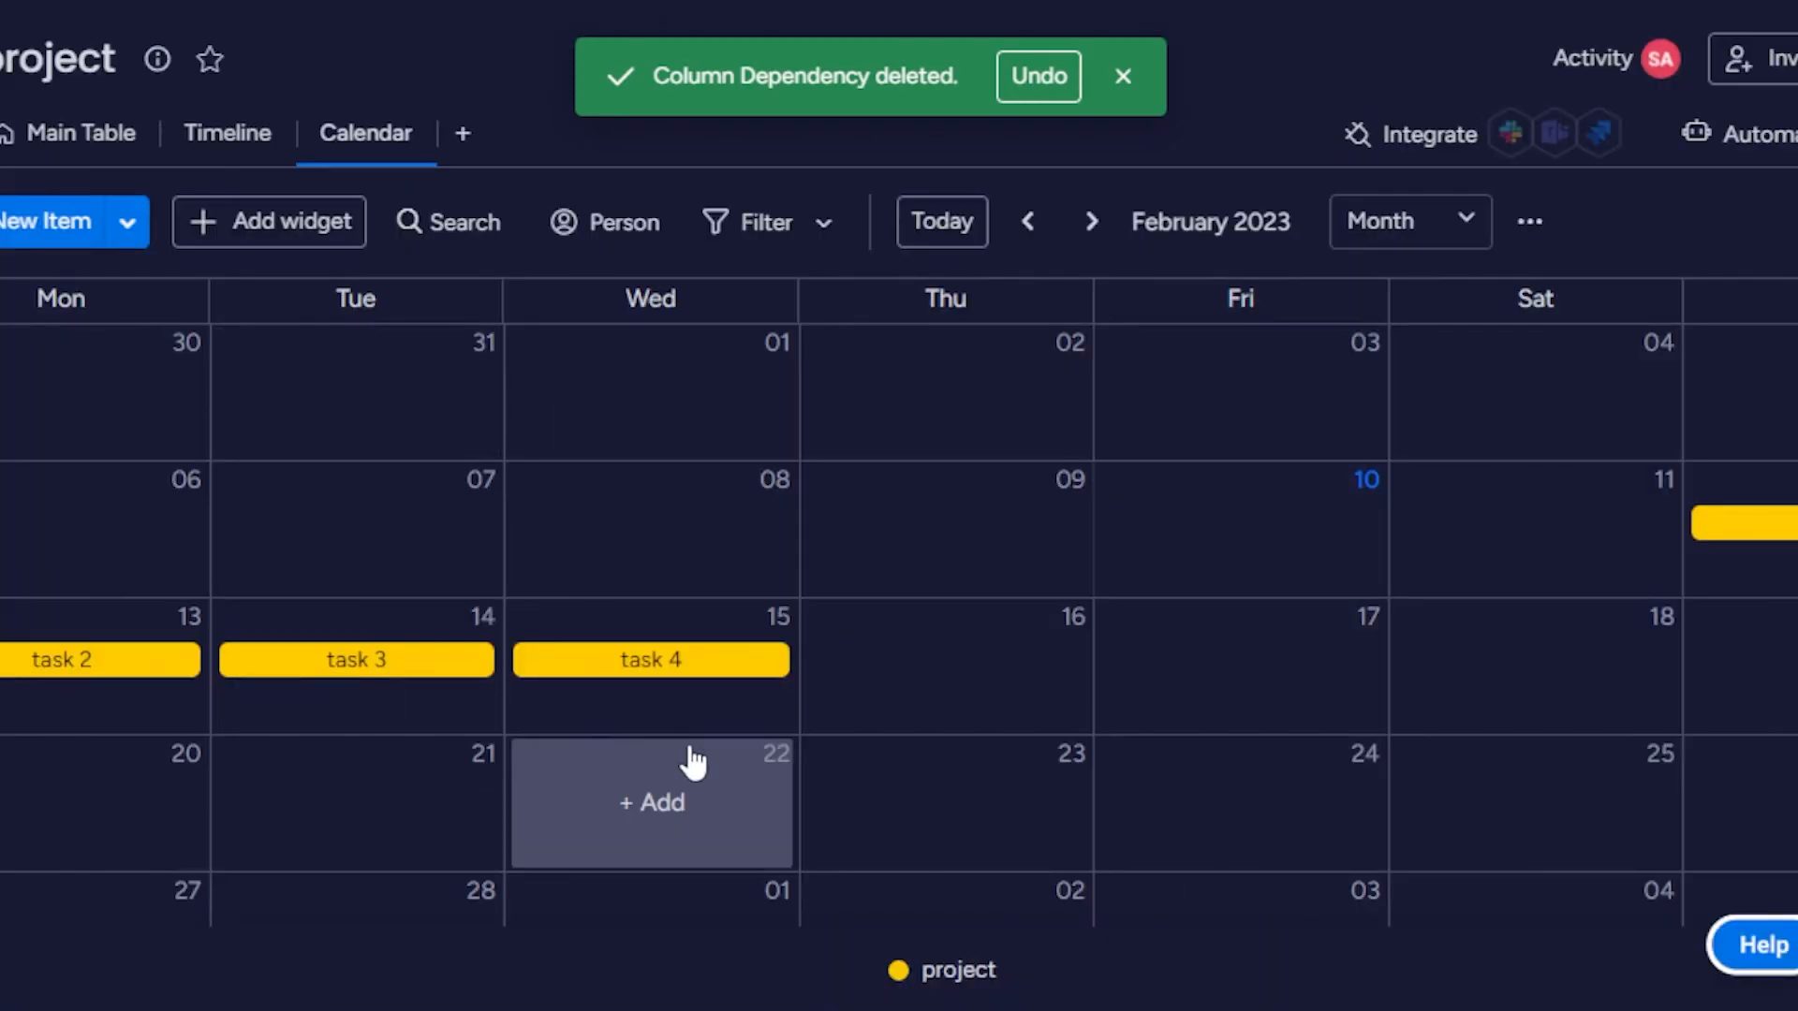
{"action": "left_click", "coordinate": [1126, 81]}
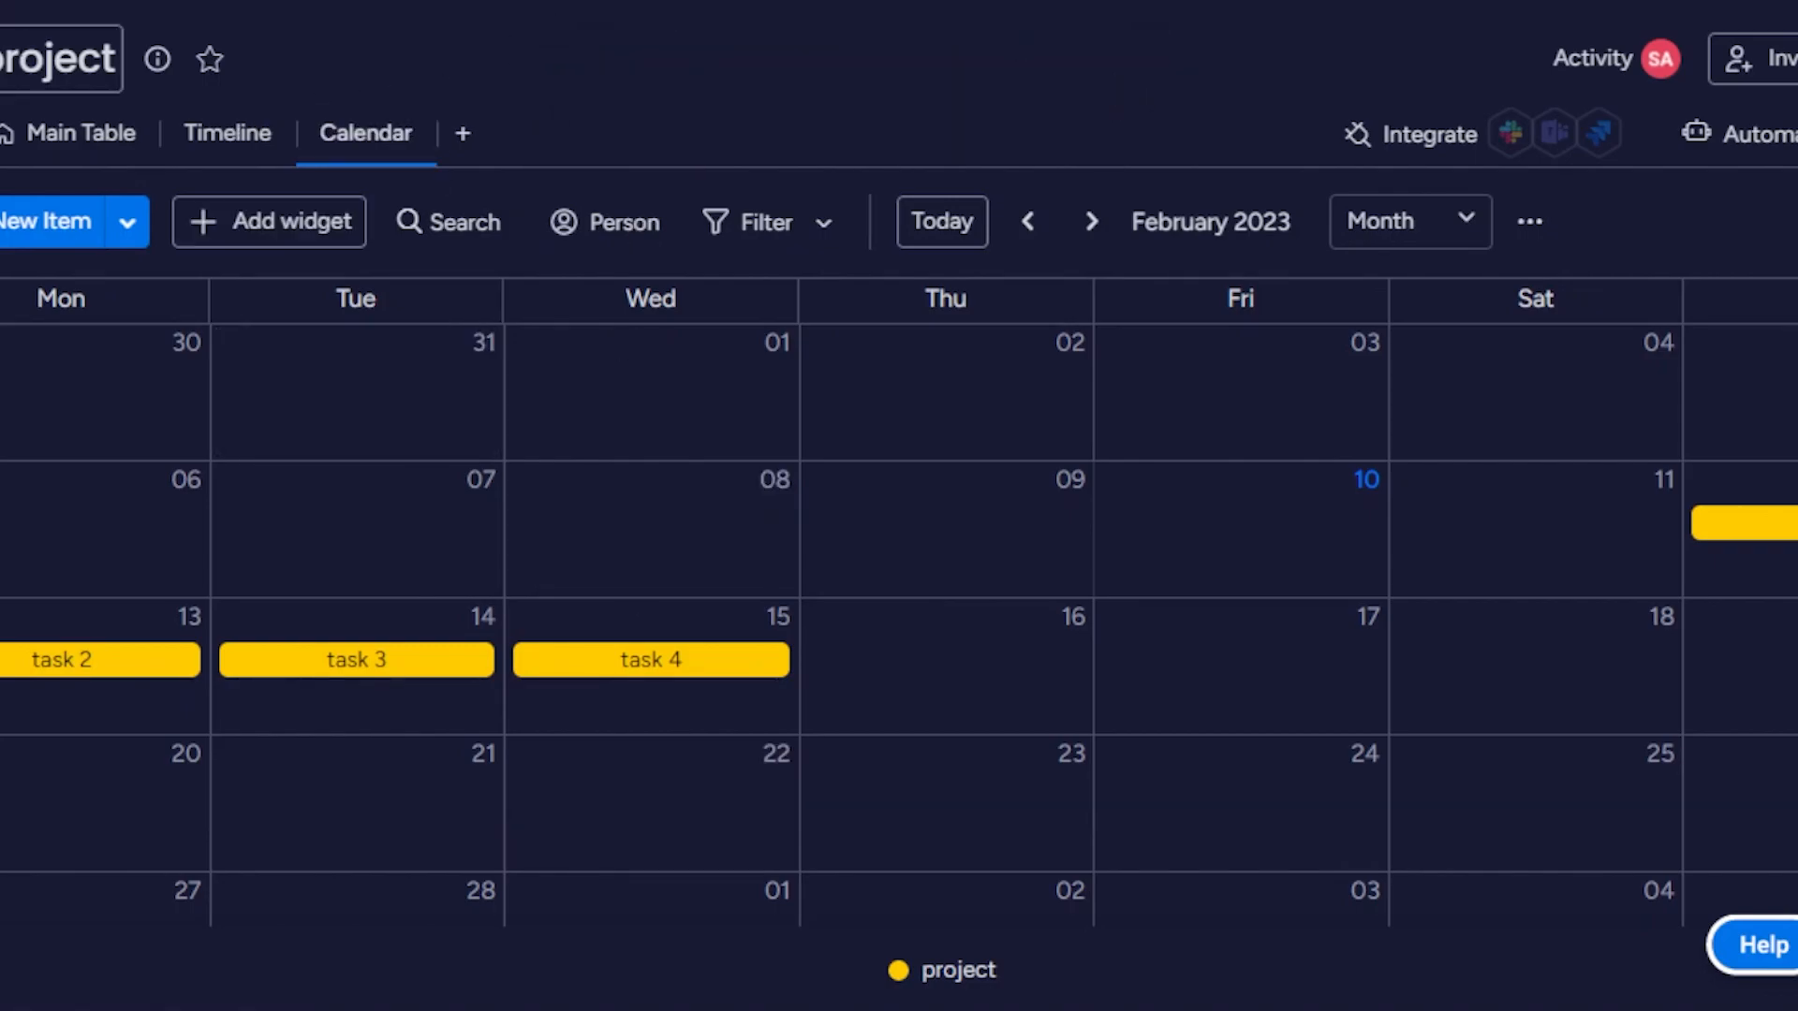
{"action": "left_click", "coordinate": [51, 50]}
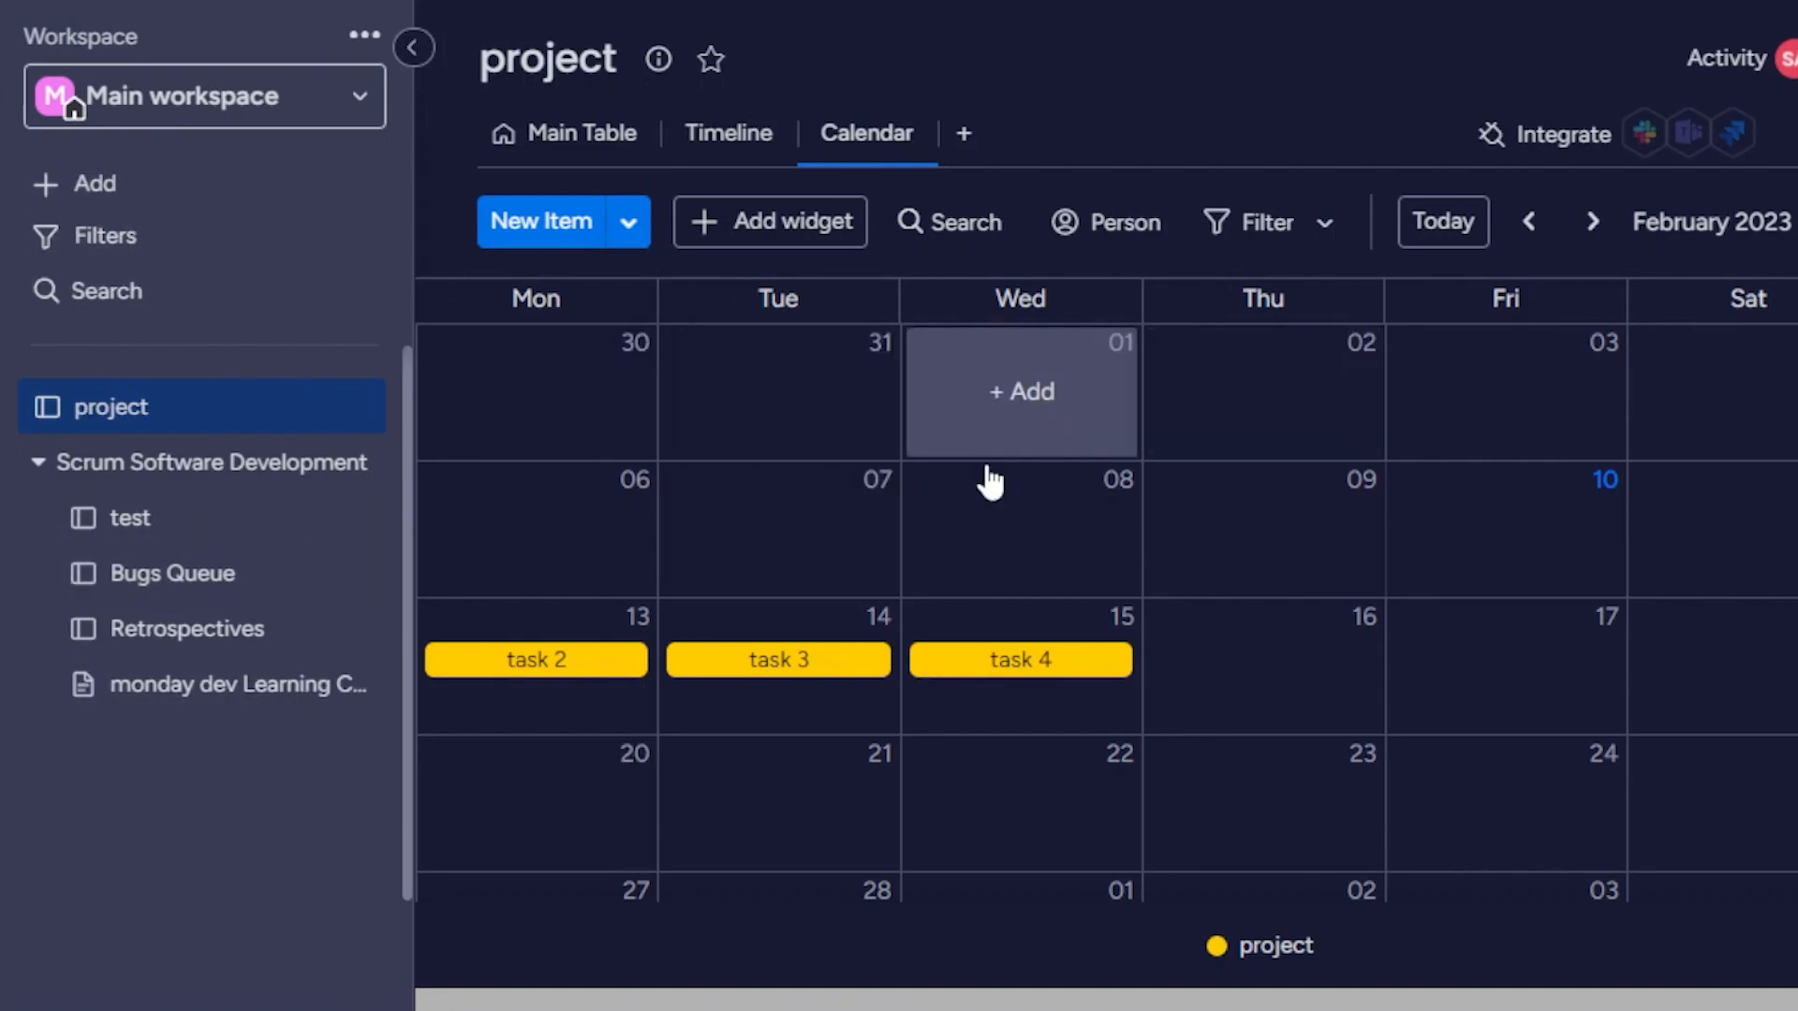
{"action": "left_click", "coordinate": [412, 48]}
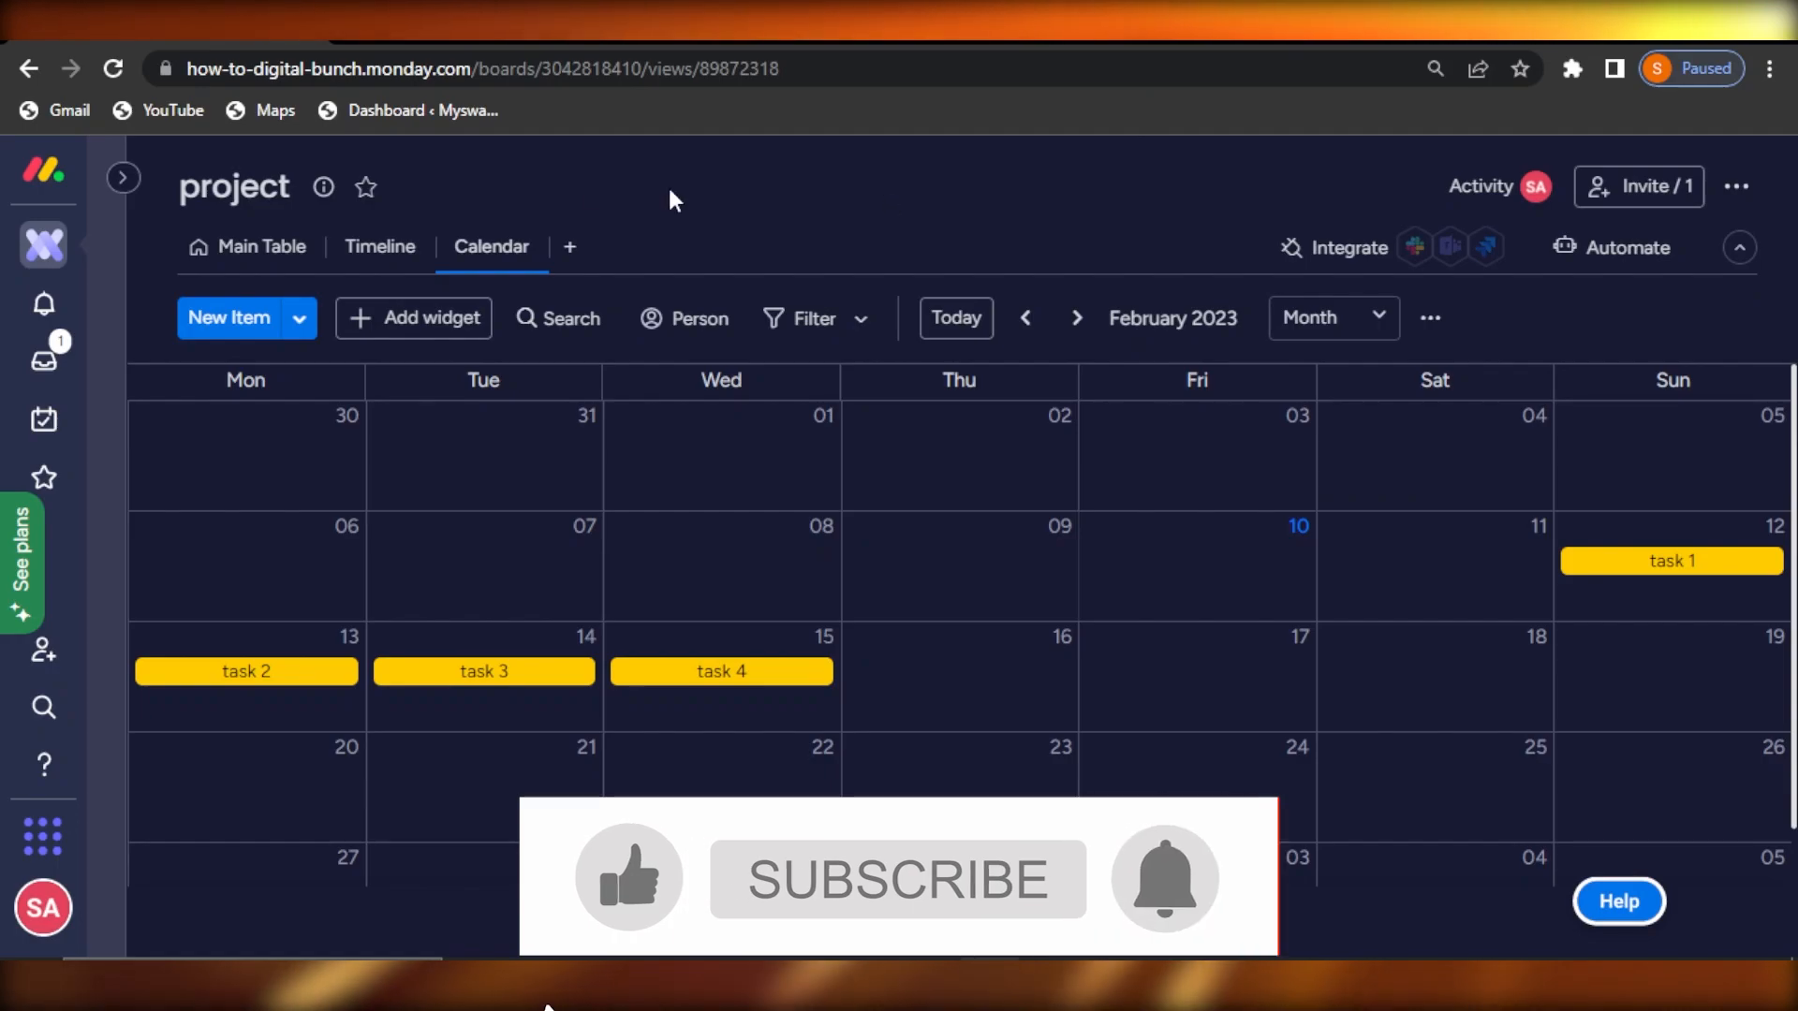
{"action": "left_click", "coordinate": [122, 178]}
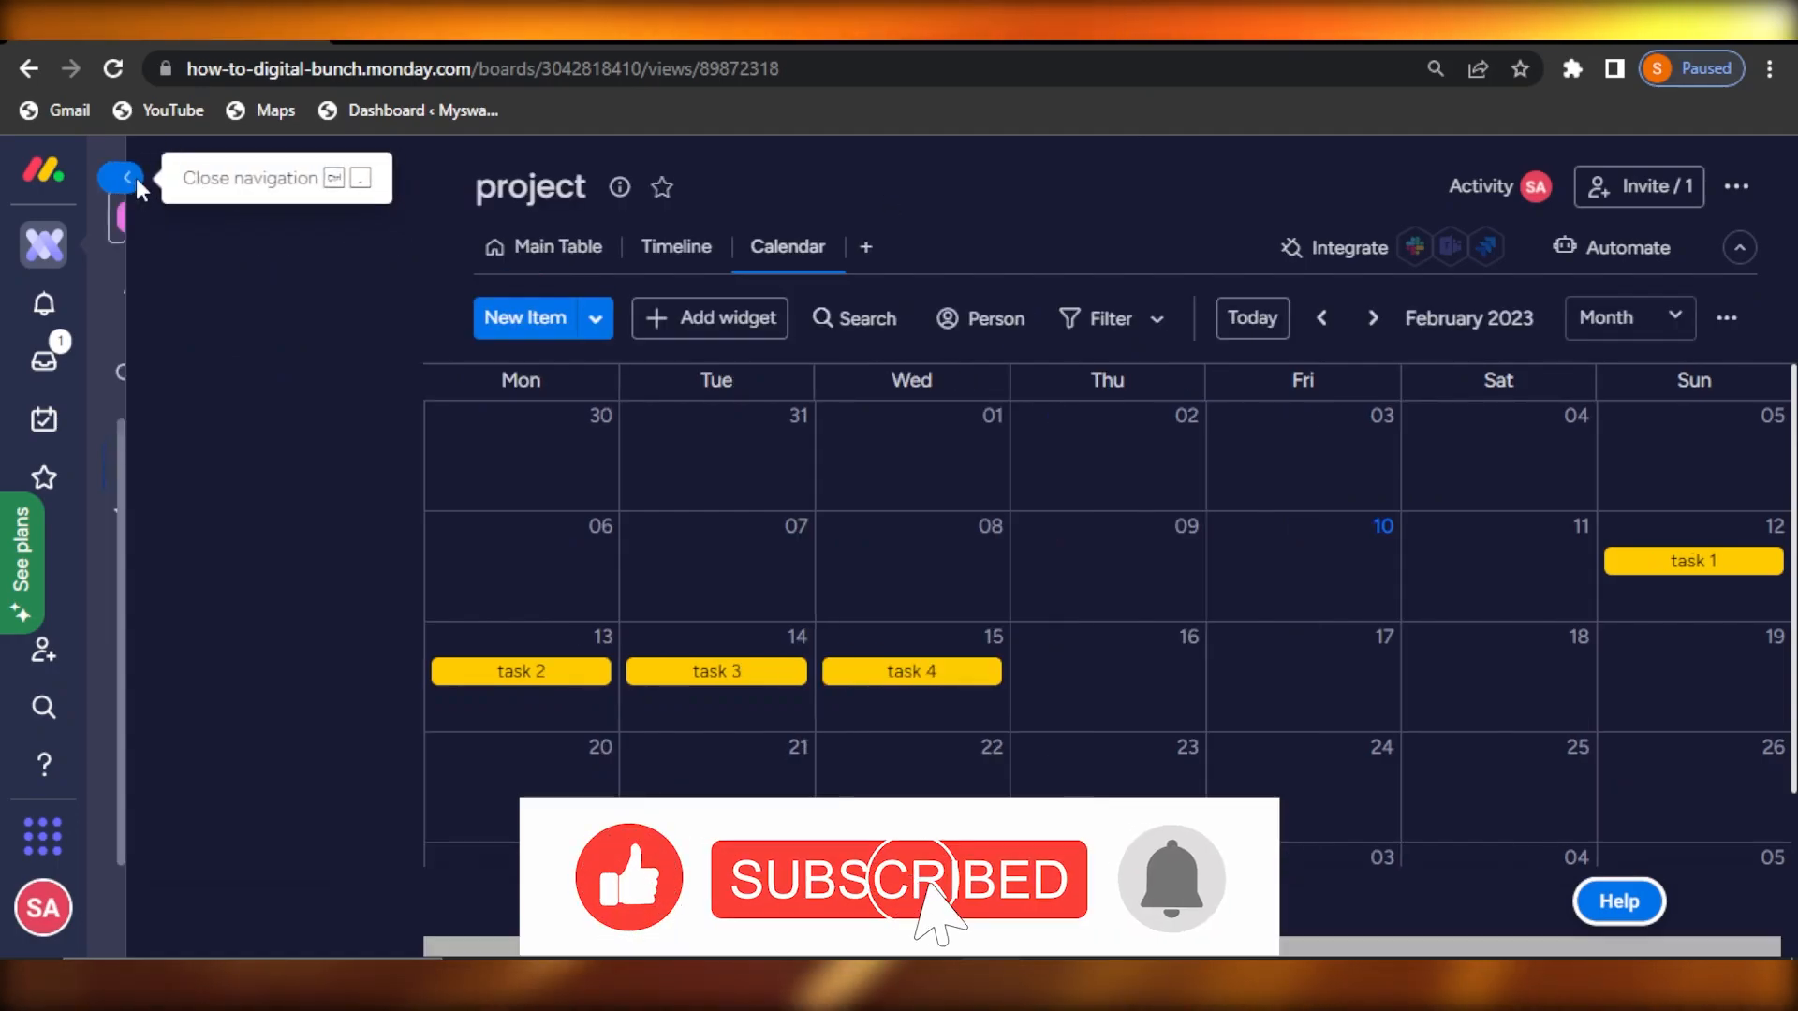